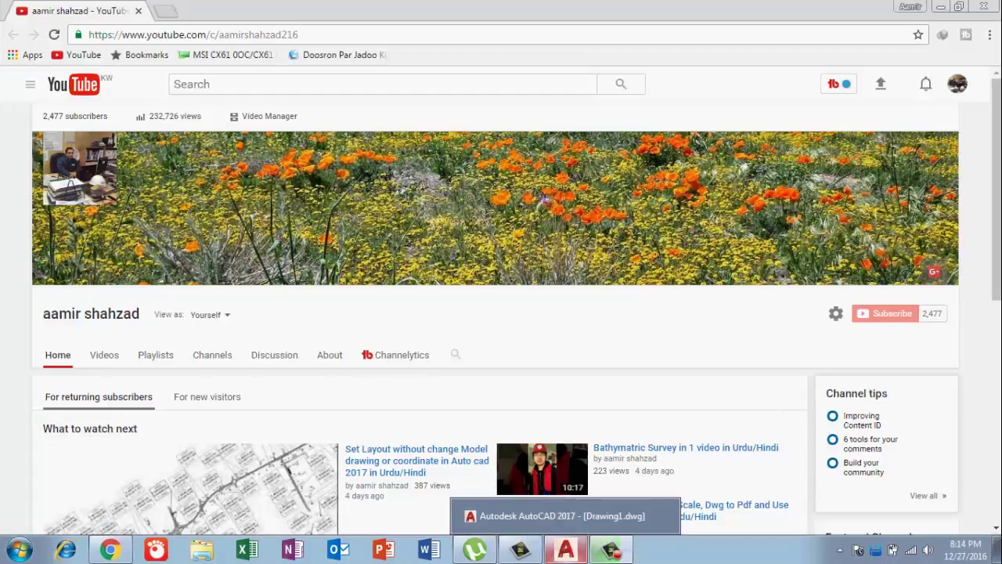
Switch from the browser to the empty Drawing1 in AutoCAD and check the Insert tab's Create Block tool
left_click(565, 549)
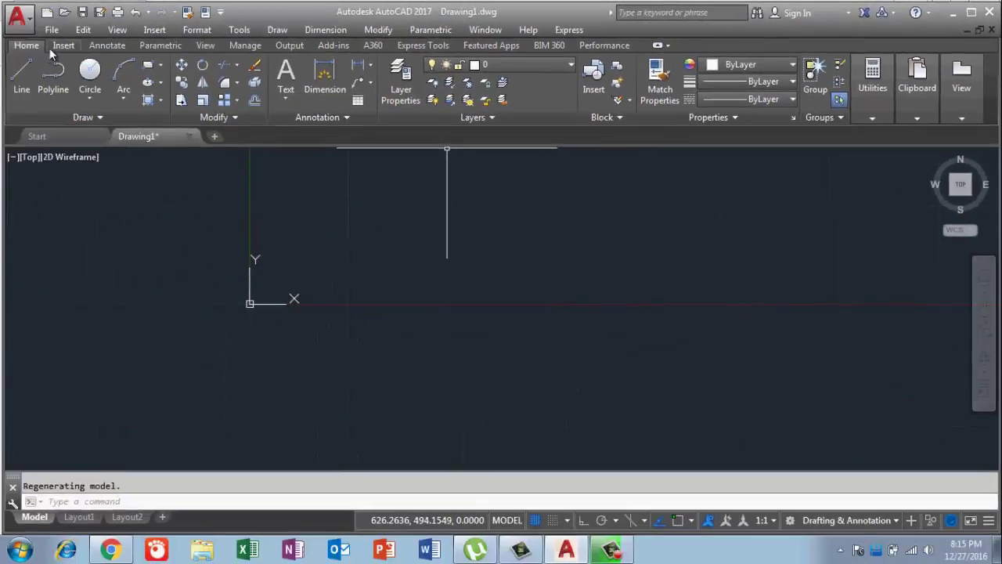
left_click(90, 67)
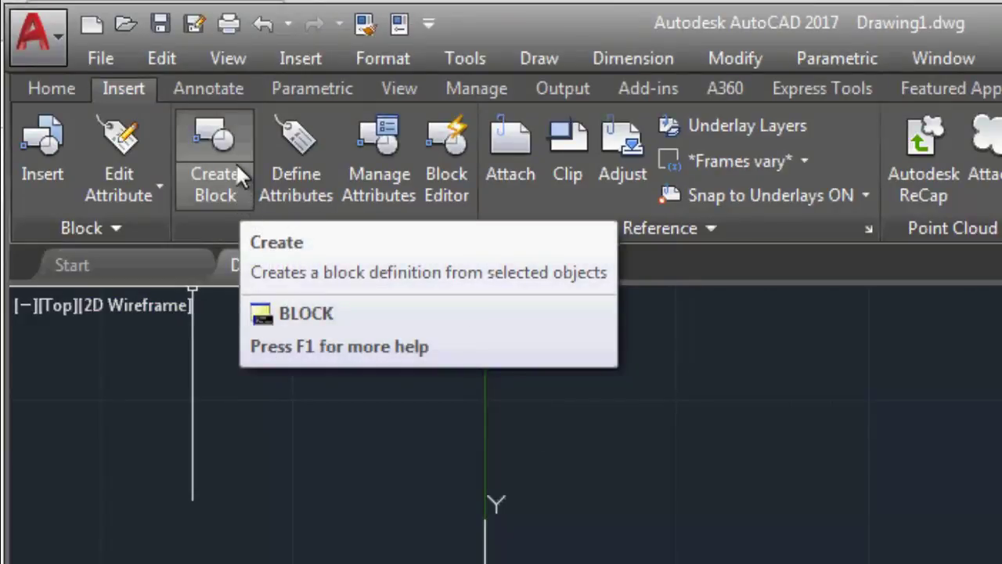
left_click(247, 196)
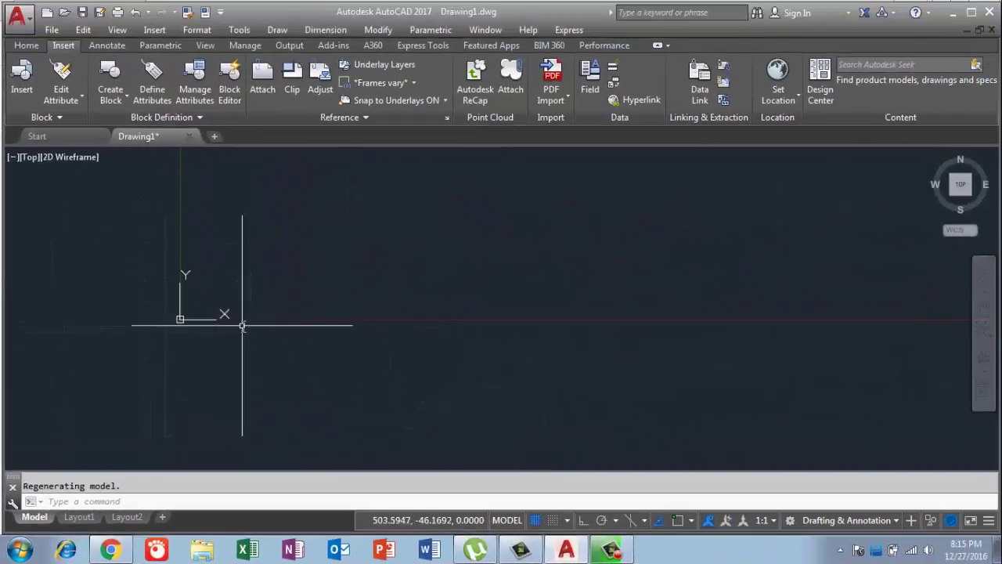
Draw a 20 by 20 square with the REC command
left_click(26, 45)
scroll(260, 273, "down", 2)
scroll(259, 273, "down", 3)
middle_click_drag(260, 273, 172, 339)
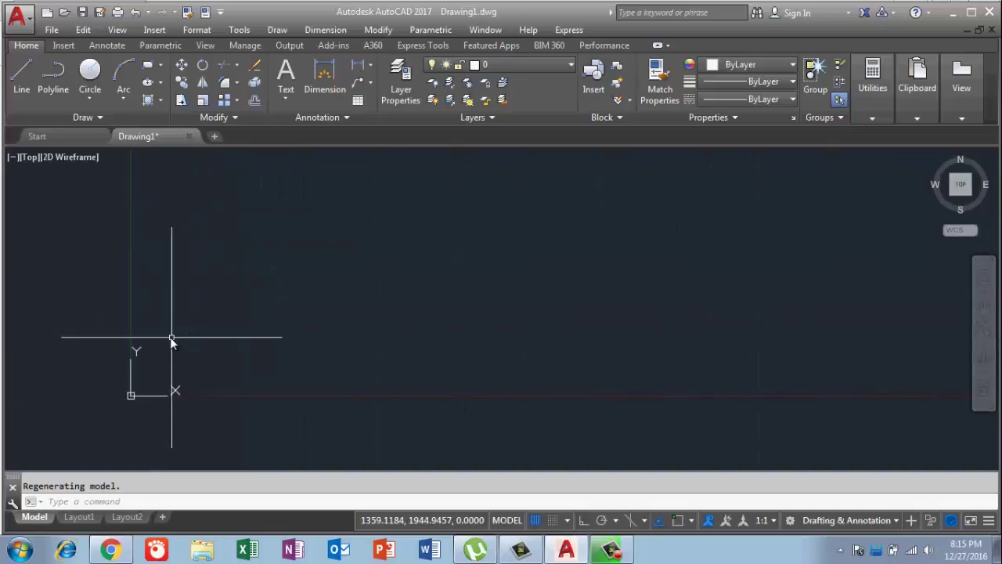
type("REC")
key("Return")
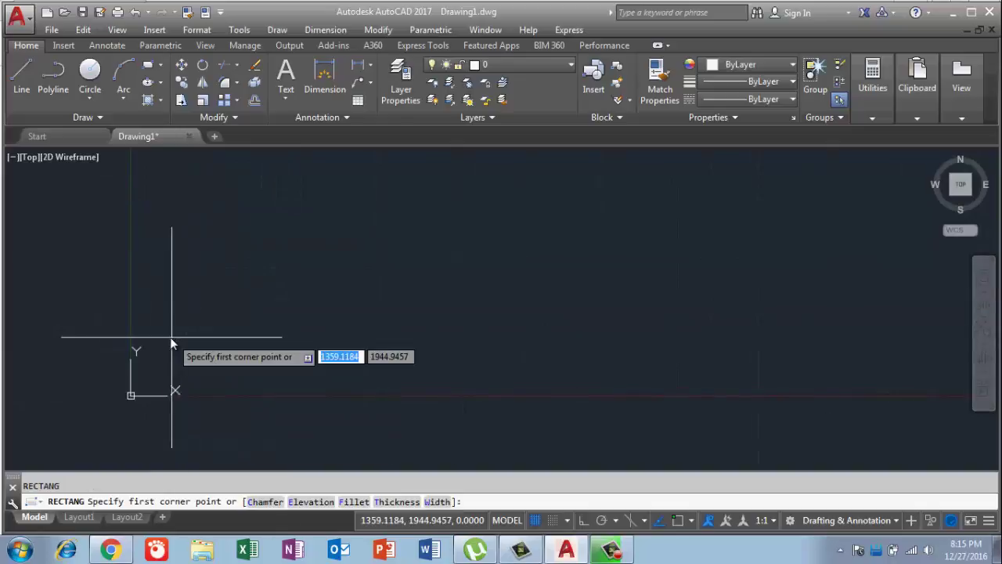
left_click(203, 254)
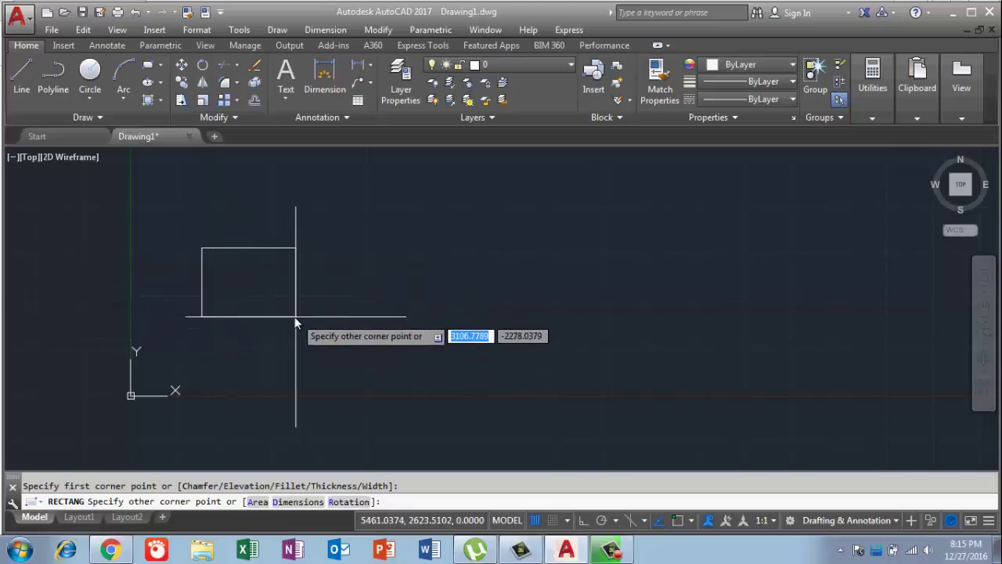
type("20")
key("Tab")
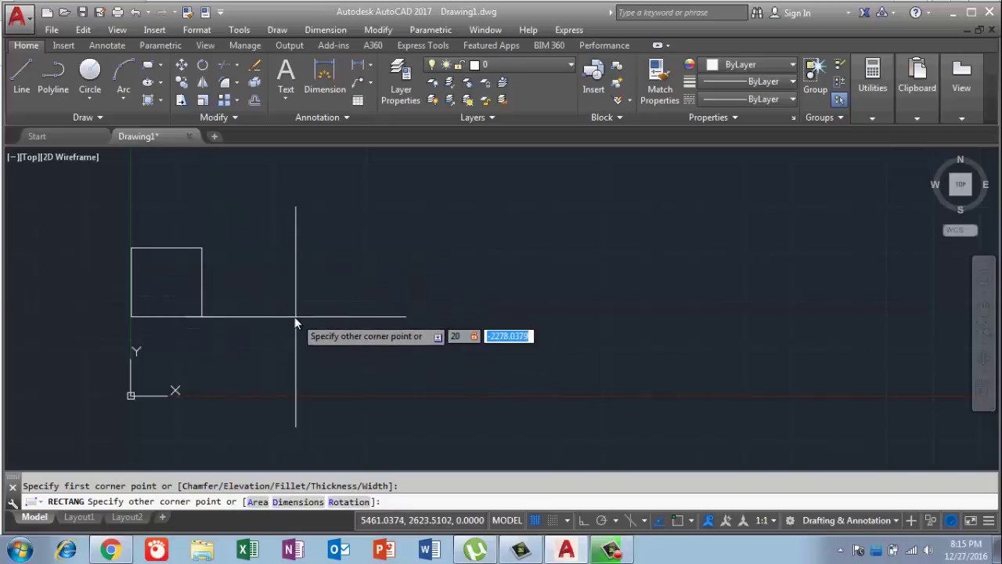
type("20")
key("Return")
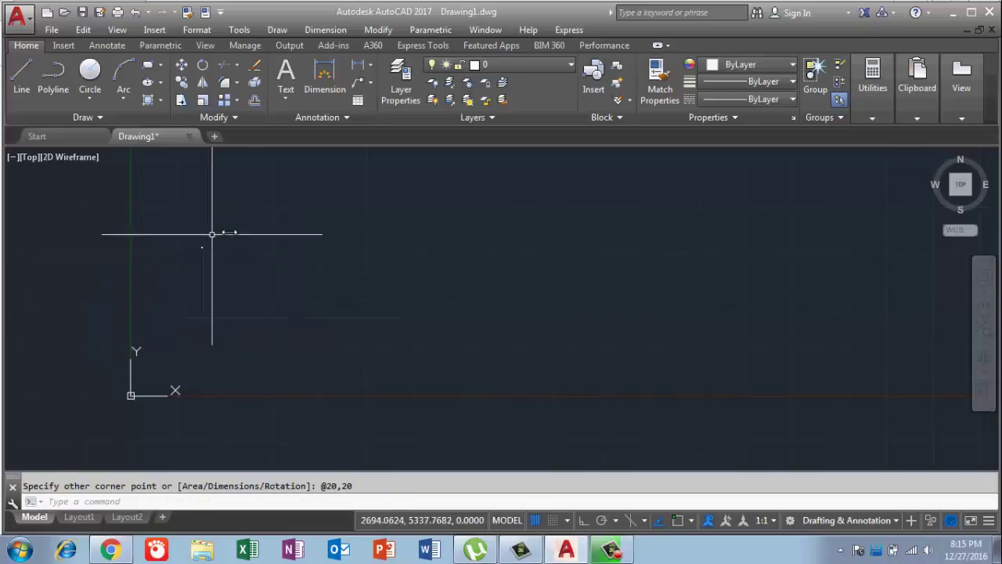
Draw a circle centred on the square's upper-right corner
scroll(200, 236, "up", 2)
scroll(83, 318, "up", 4)
scroll(167, 362, "up", 3)
scroll(253, 360, "up", 2)
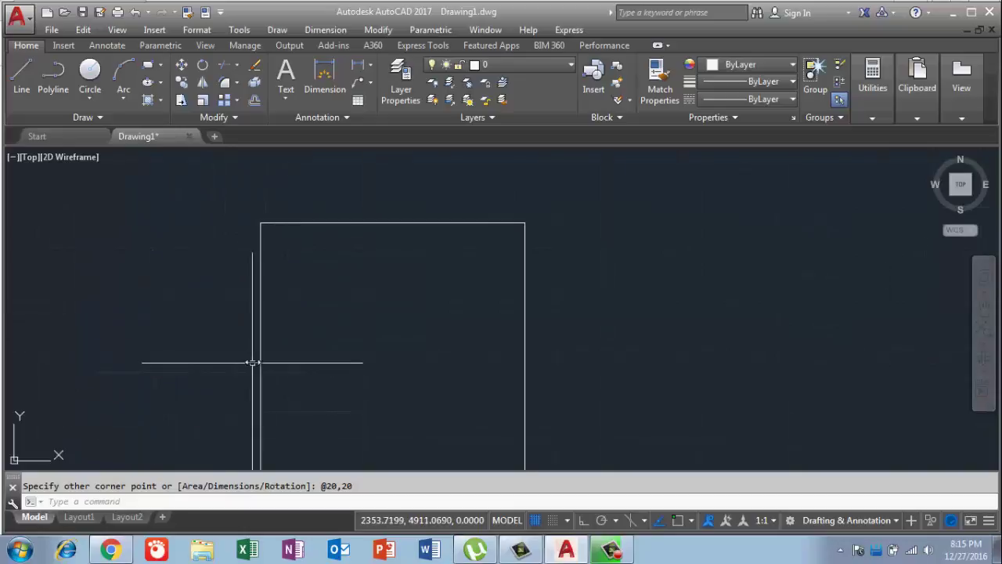
scroll(271, 335, "down", 1)
middle_click_drag(270, 334, 260, 321)
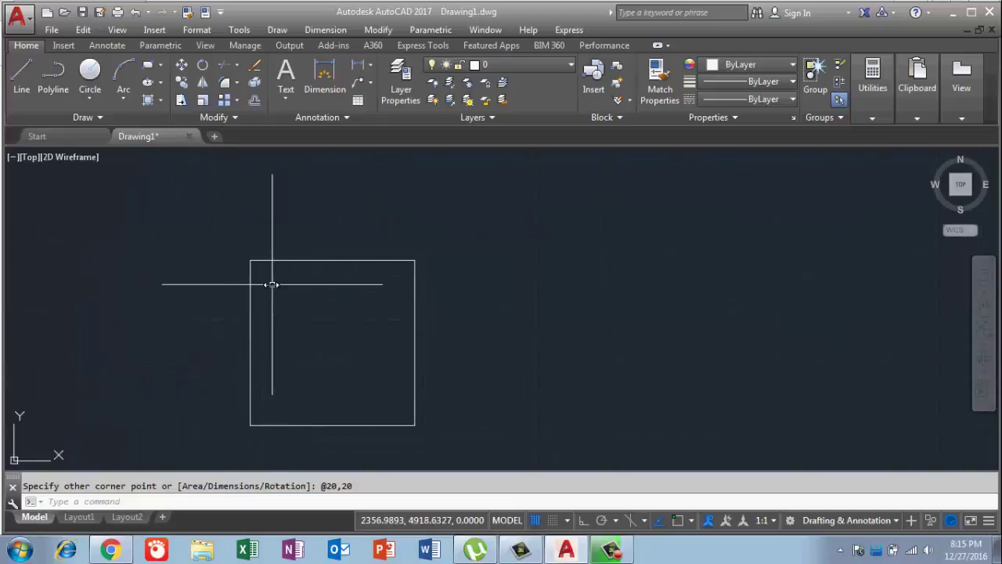
scroll(381, 275, "up", 4)
scroll(408, 255, "down", 6)
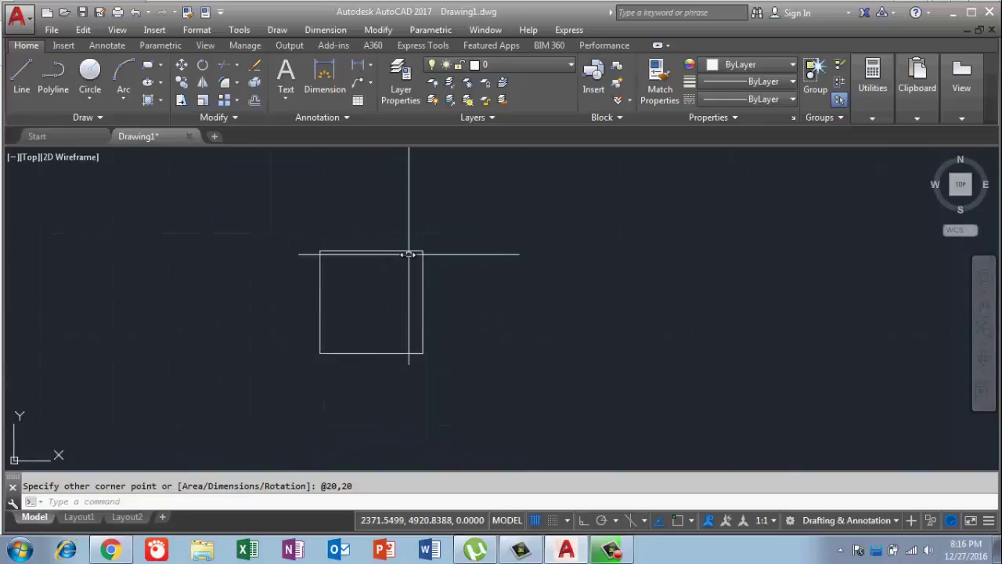
type("c")
key("Return")
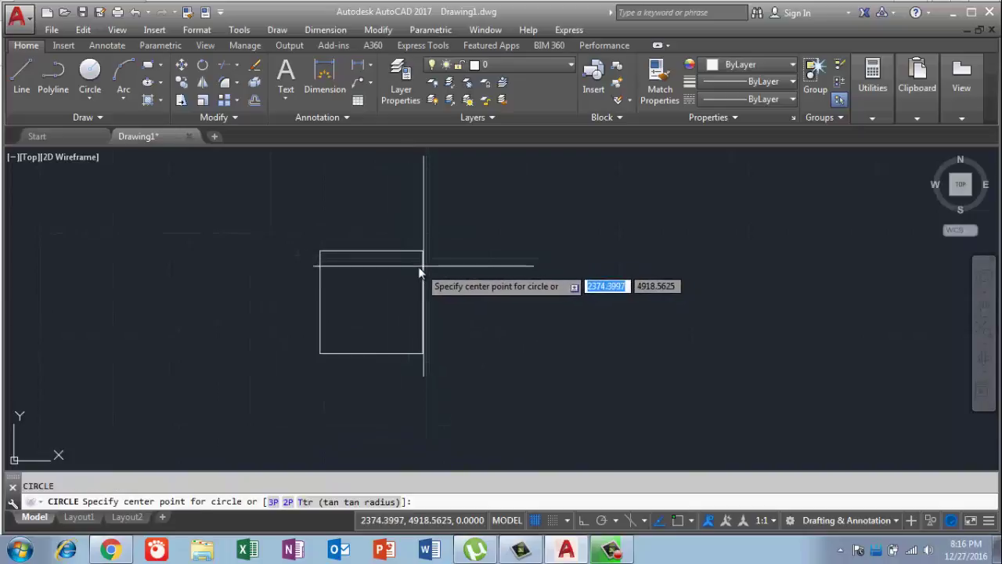
left_click(410, 267)
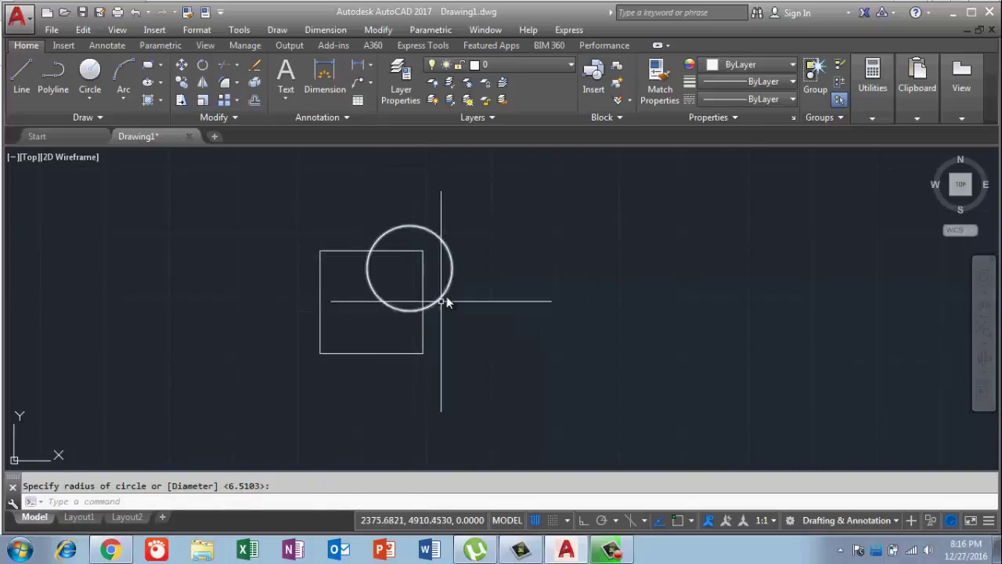
scroll(408, 311, "down", 2)
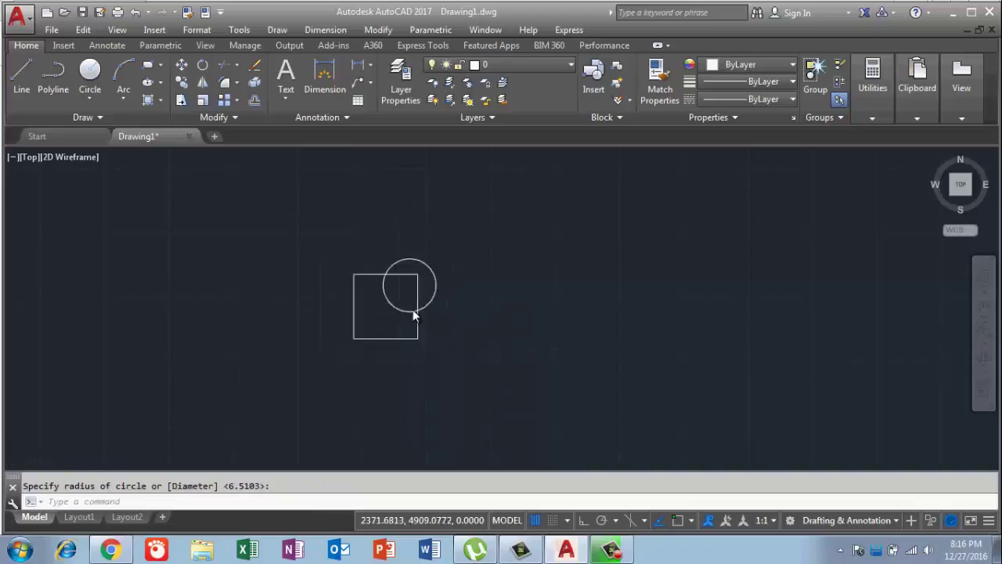
scroll(413, 313, "down", 2)
scroll(323, 382, "up", 2)
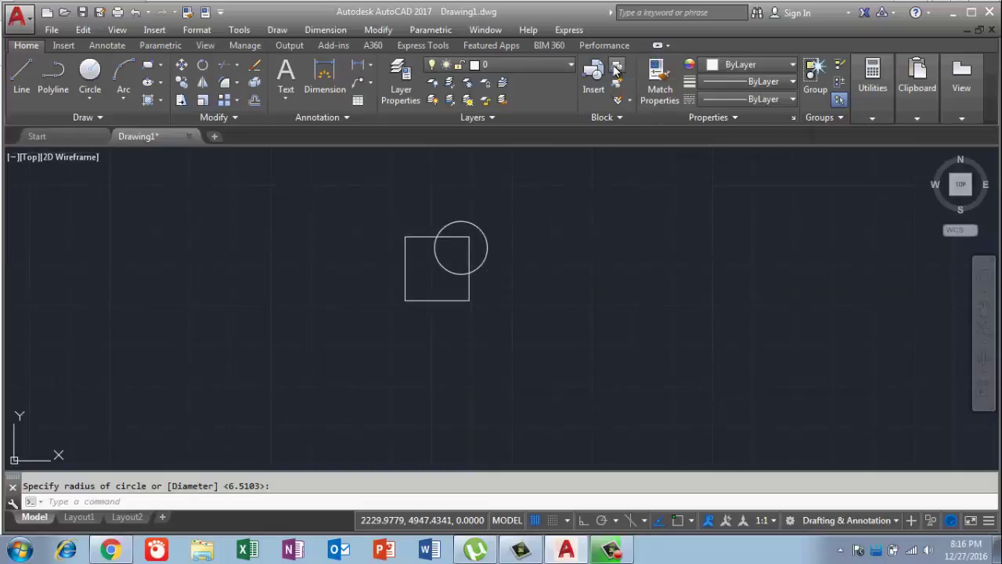
Open Block Definition, name the new block '1', and select the X base-point value
left_click(617, 69)
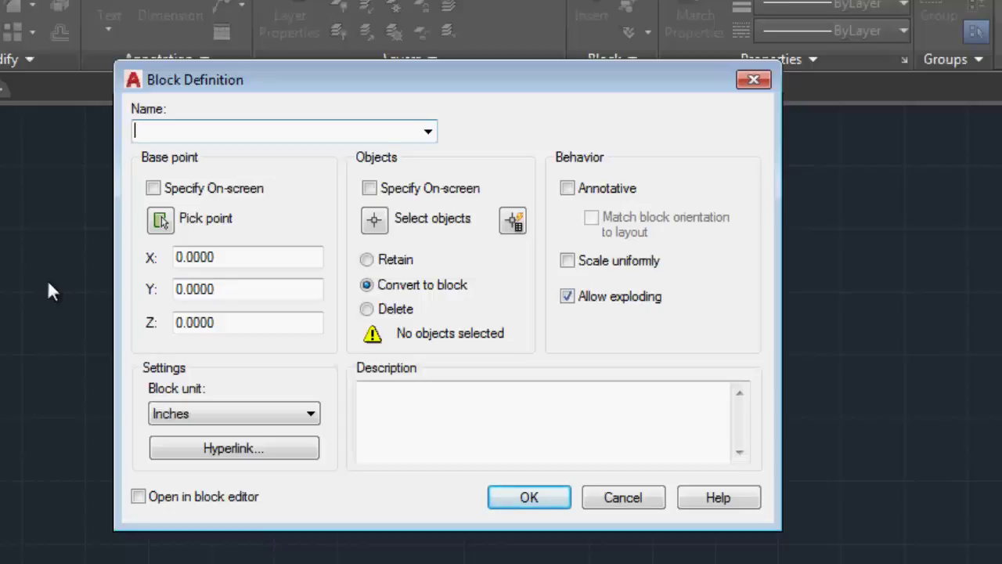
type("1")
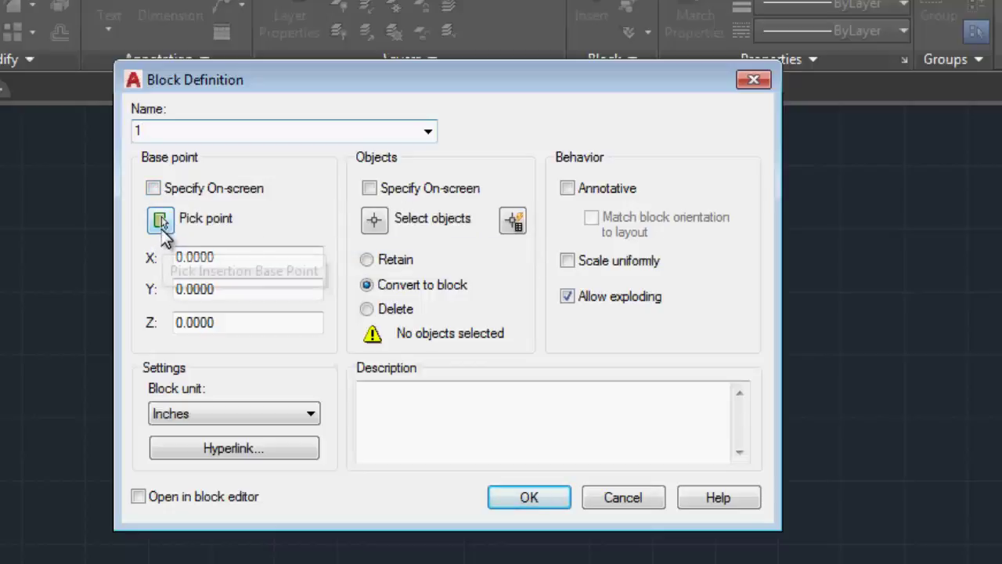
left_click(221, 264)
left_click_drag(220, 264, 201, 264)
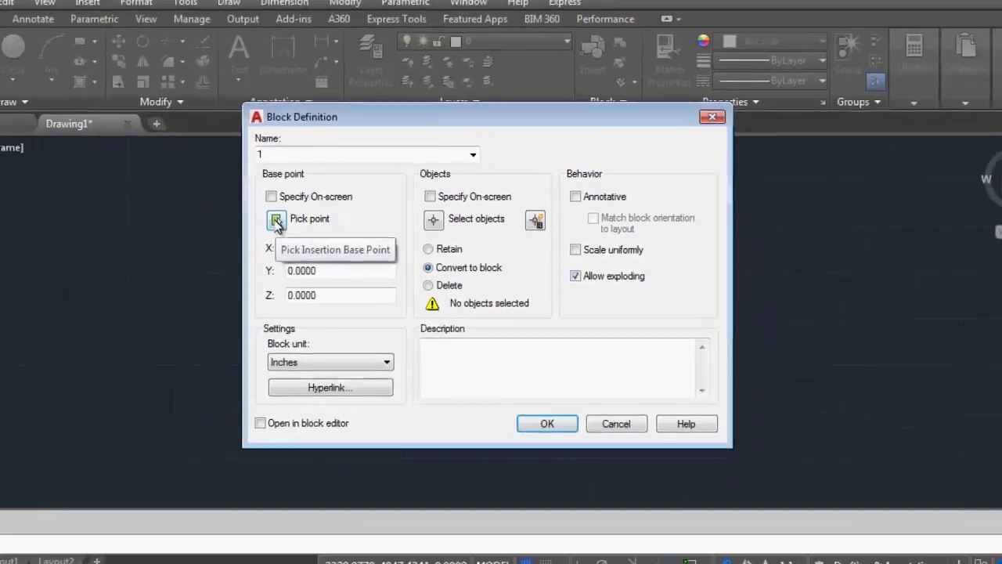
Pick the square's lower-left corner as block 1's base point
left_click(198, 220)
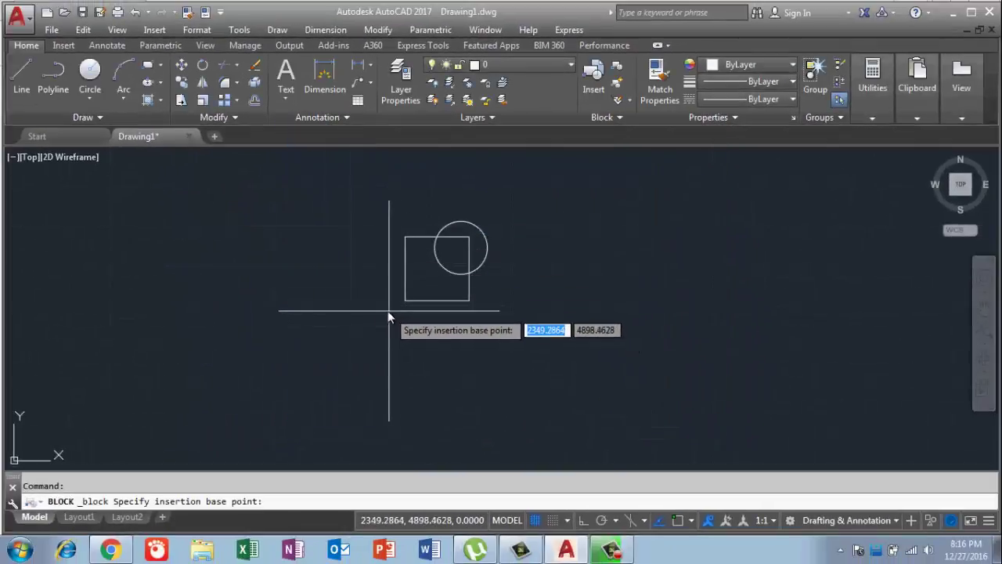
scroll(422, 299, "up", 4)
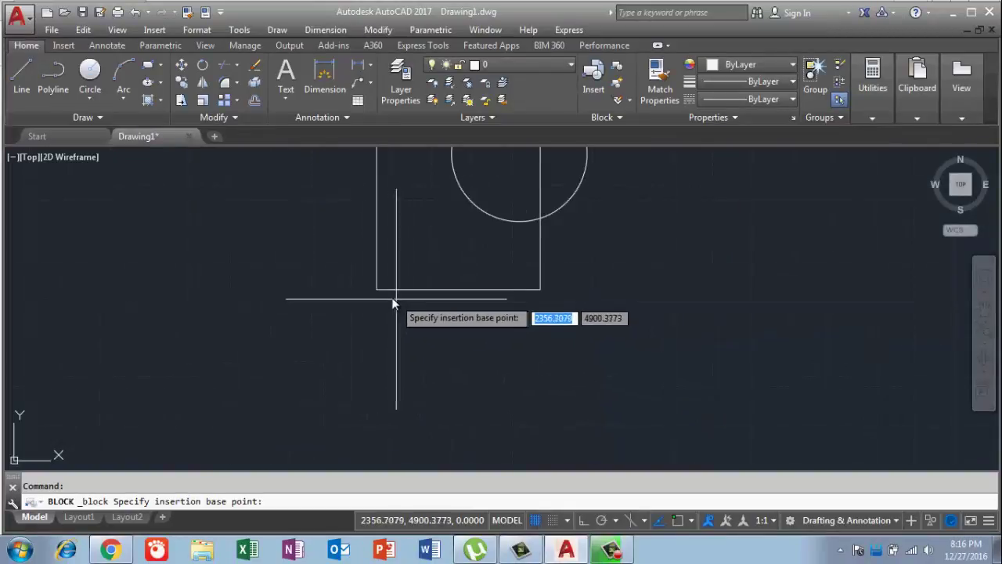
scroll(374, 289, "down", 4)
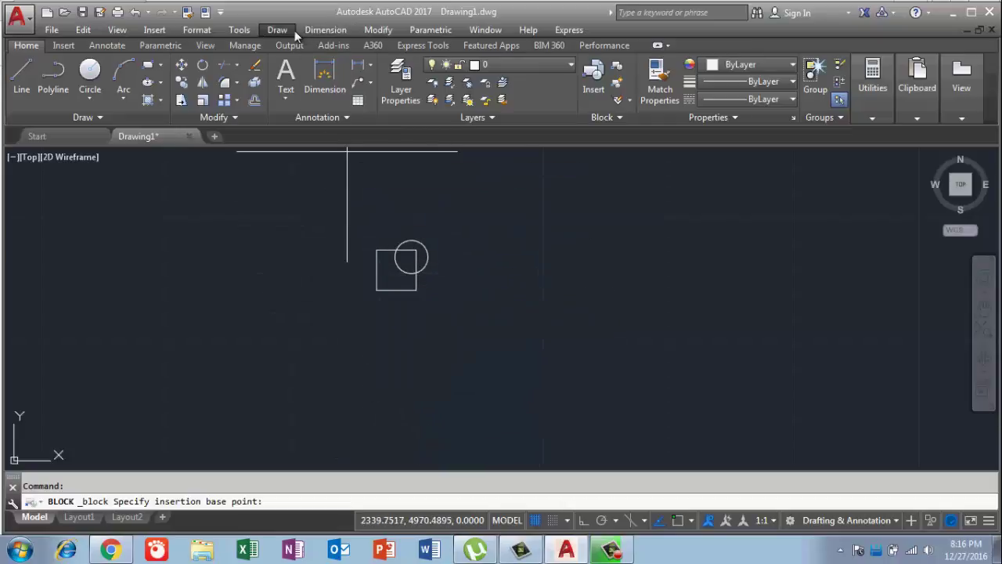
left_click(609, 552)
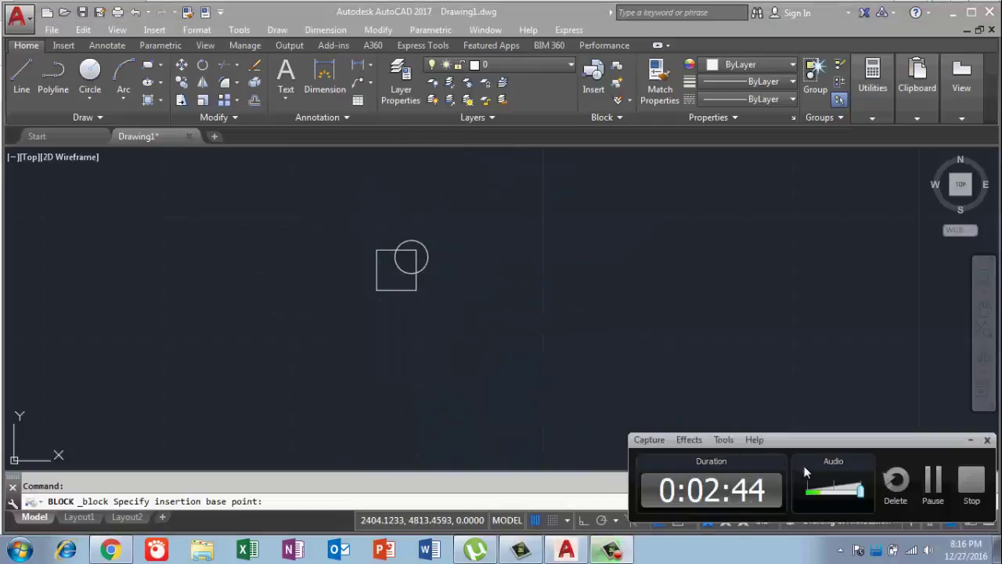
left_click(937, 492)
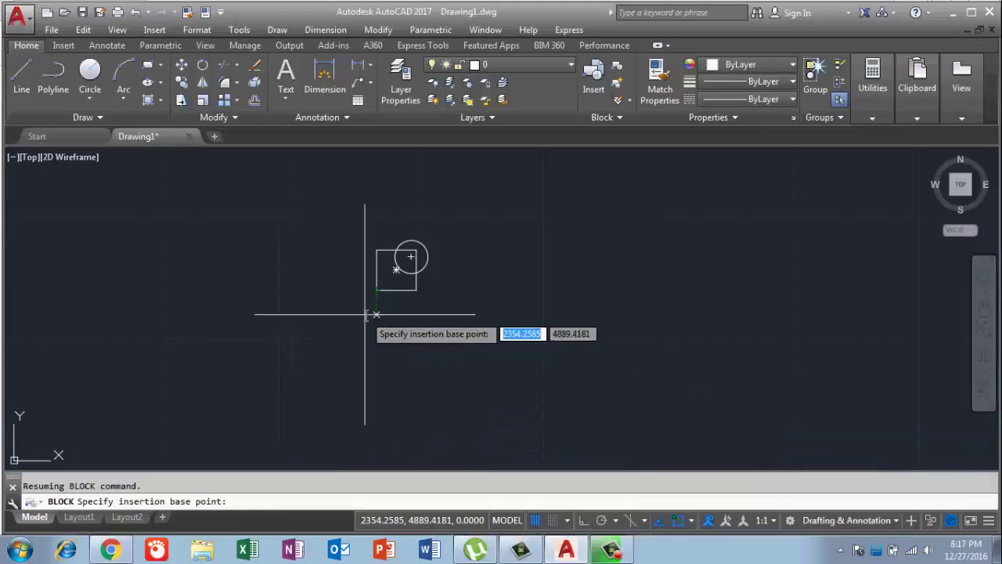
scroll(388, 293, "up", 4)
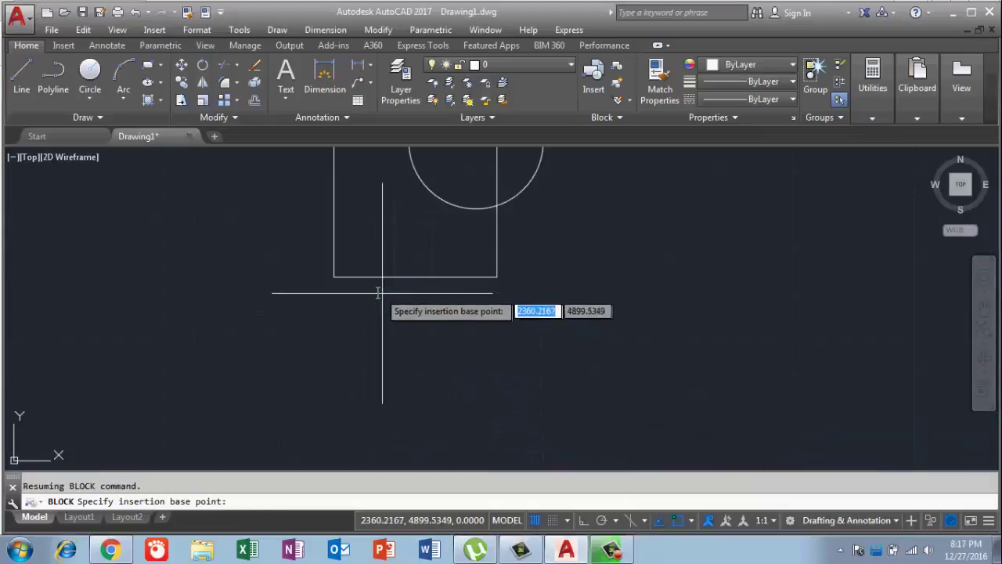
left_click(333, 277)
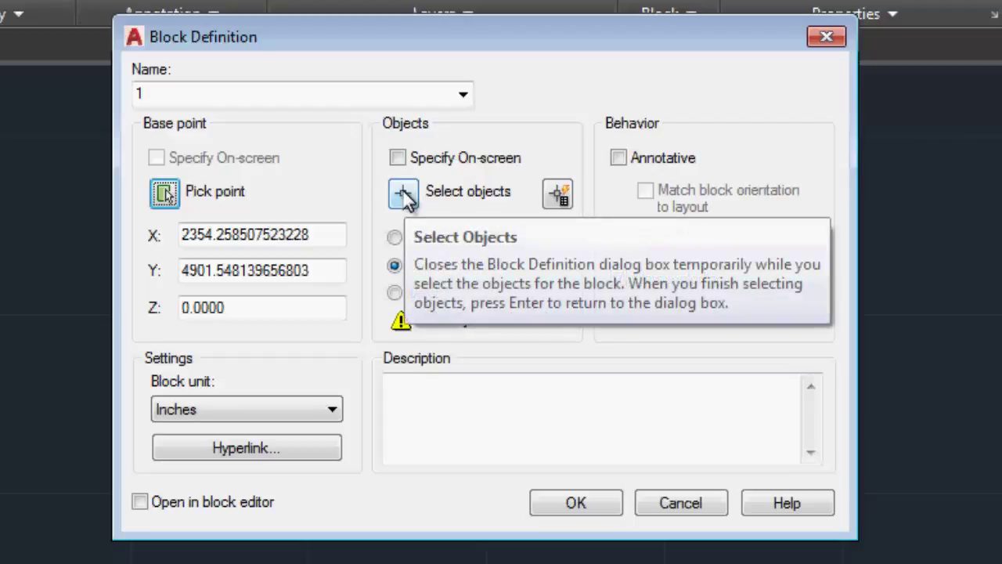
Window-select the square and circle into block 1, disallow exploding, and create it
left_click(404, 196)
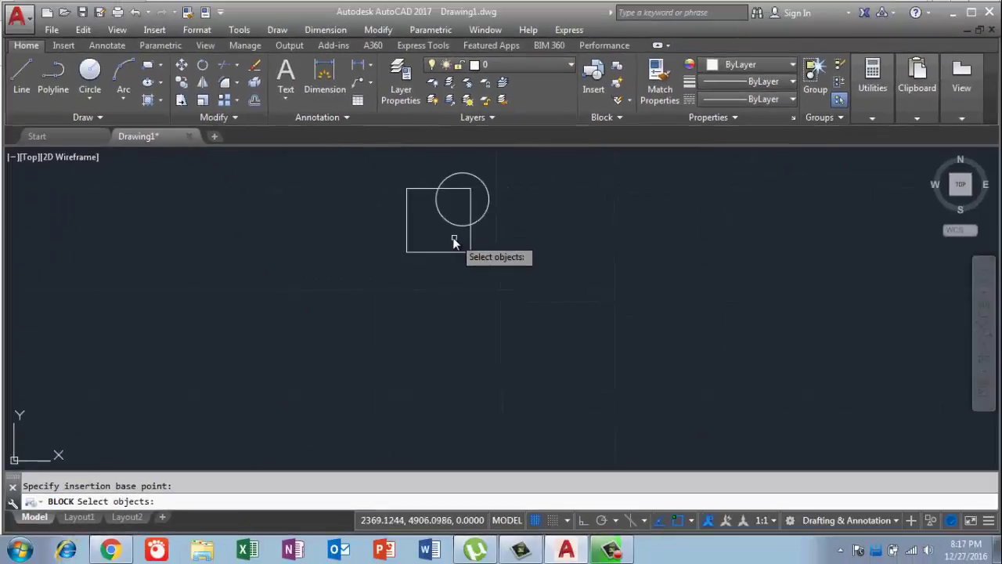
left_click(472, 257)
left_click(396, 184)
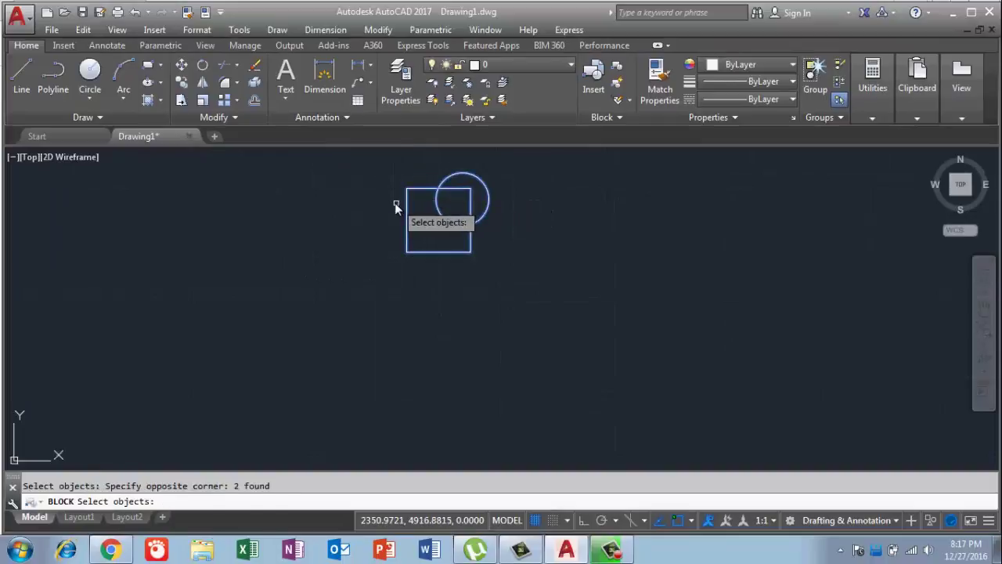
key("Return")
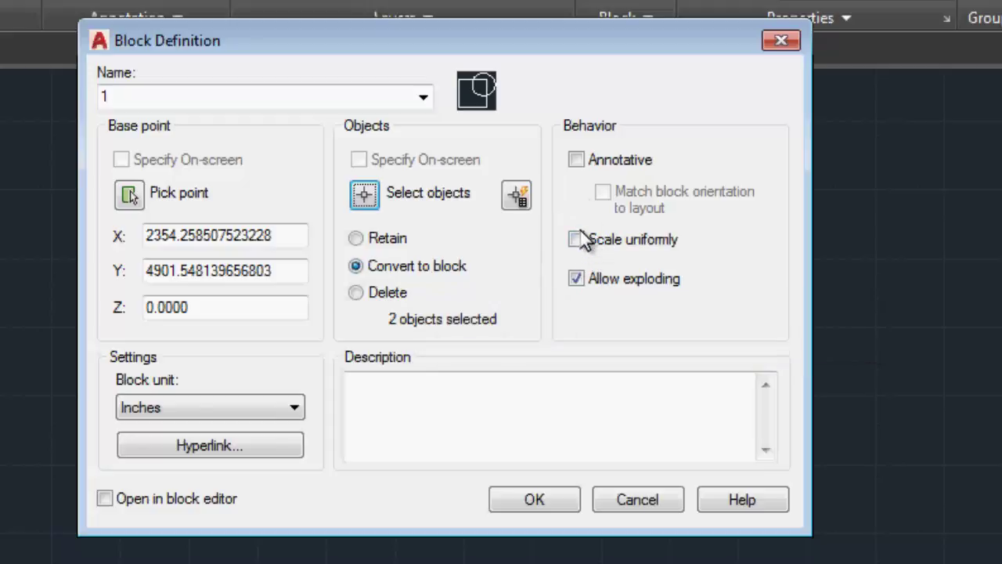
left_click(577, 279)
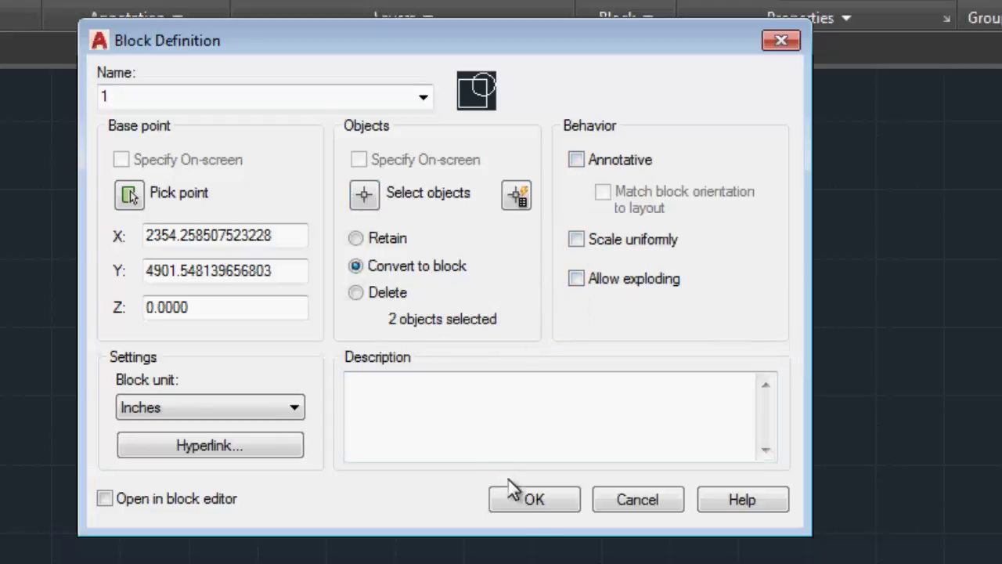
left_click(531, 505)
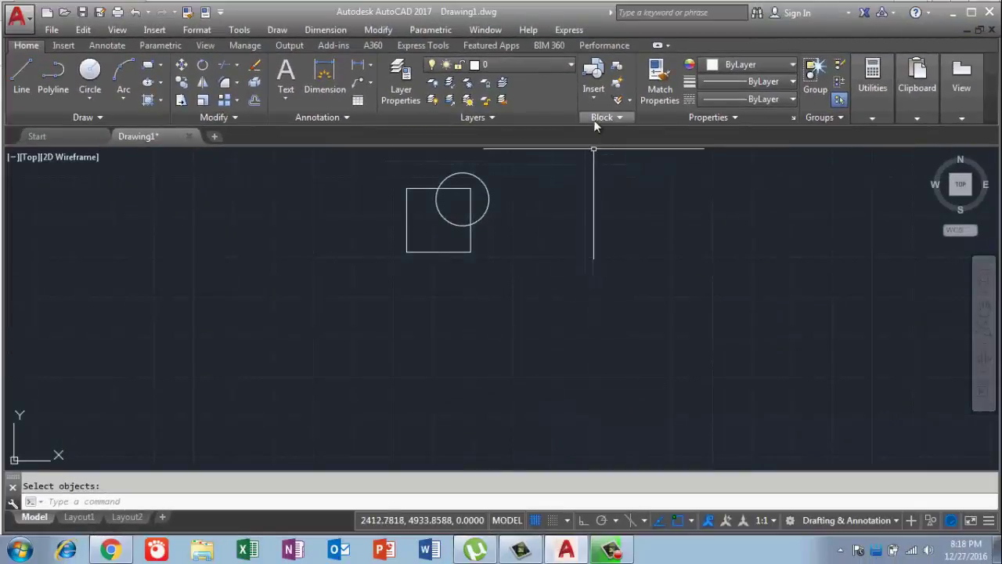
Check block 1 in the insert block list, then pan to clear space on the right
left_click(595, 102)
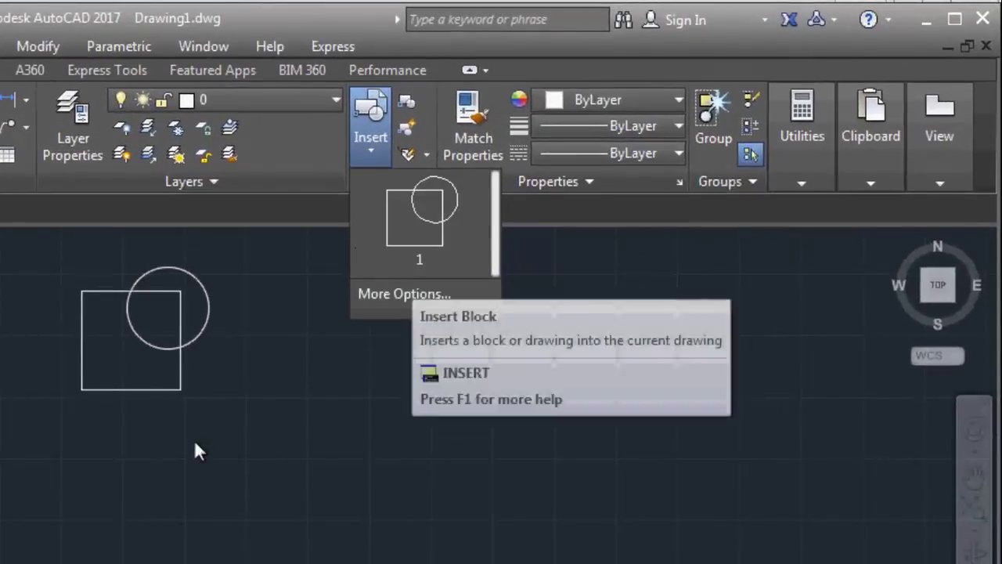
left_click(141, 492)
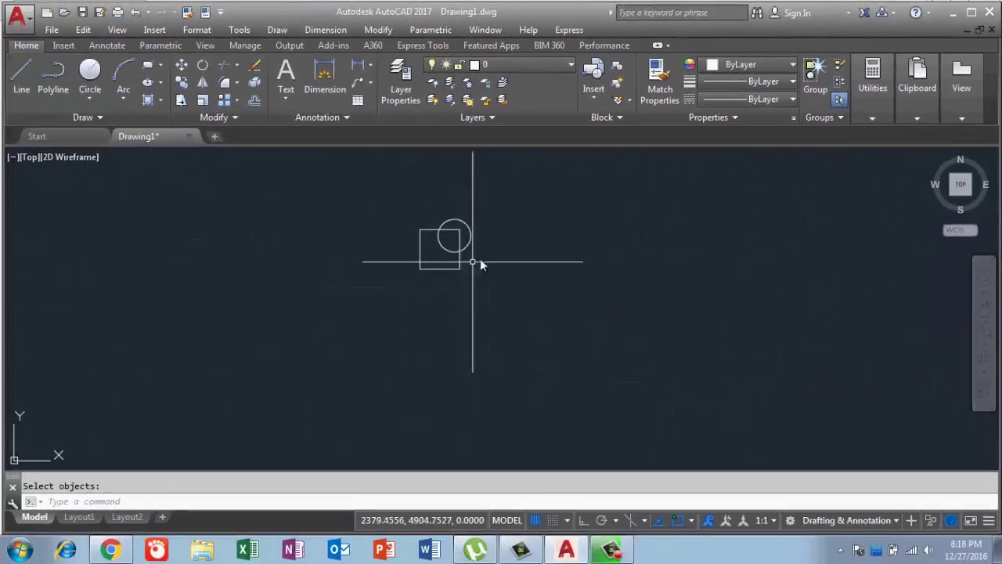
middle_click_drag(496, 262, 366, 299)
type("re")
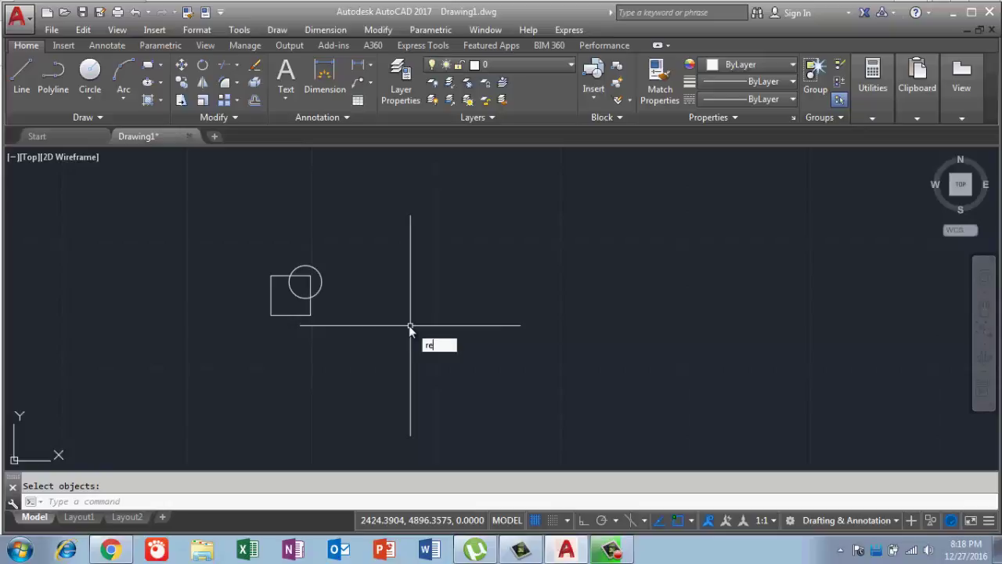
Draw an upright 20 by 30 rectangle to the right of block 1
type("c")
key("Return")
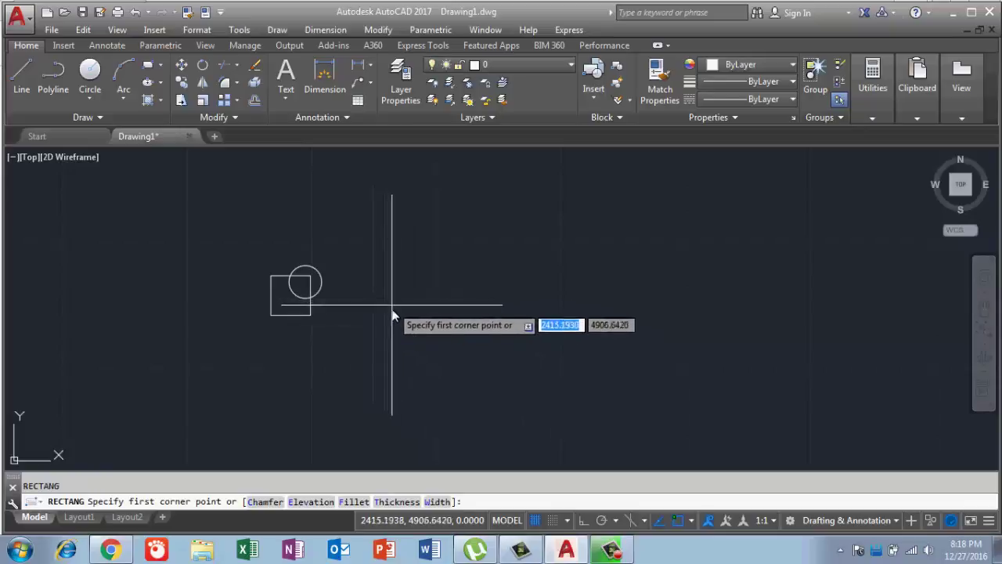
left_click(395, 315)
type("20")
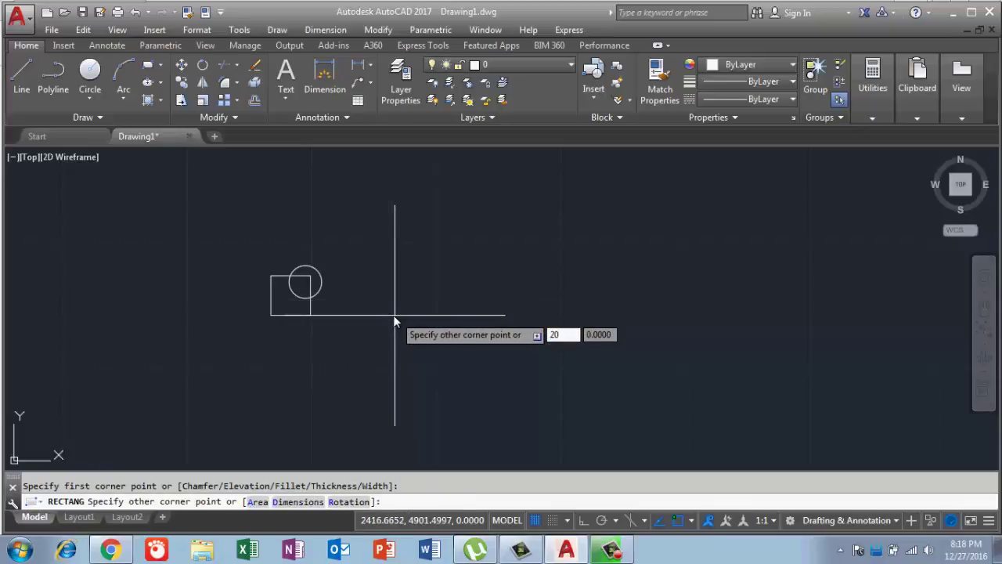
key("Tab")
key("Return")
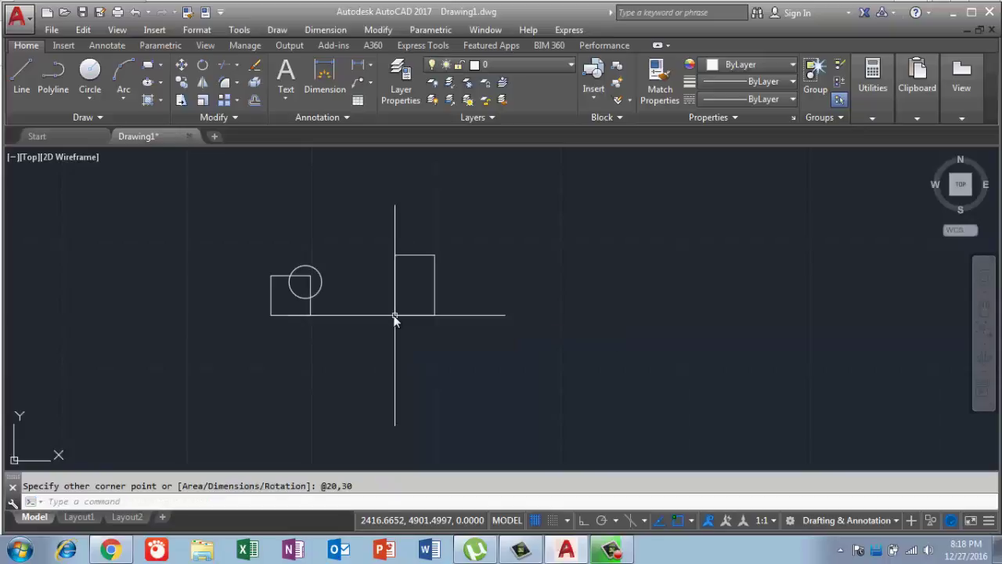
scroll(416, 235, "up", 2)
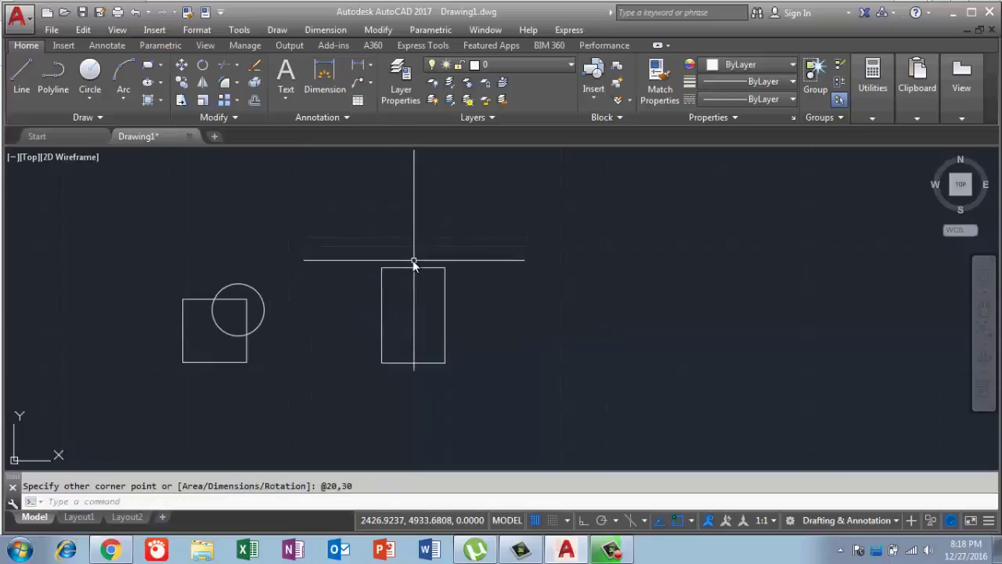
Draw a wider rectangle overlapping its top, then start defining block 2
type("rec")
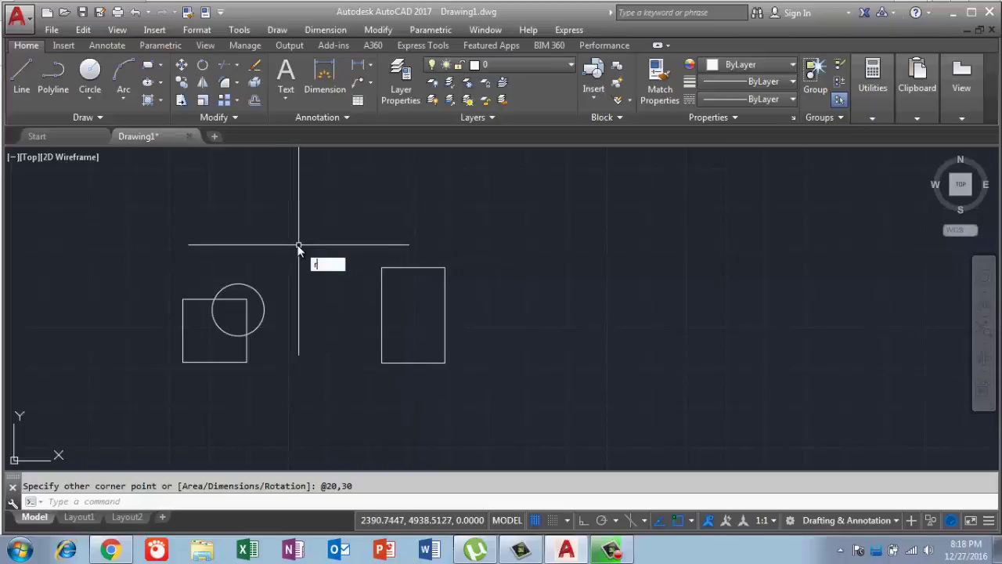
key("Return")
left_click(366, 232)
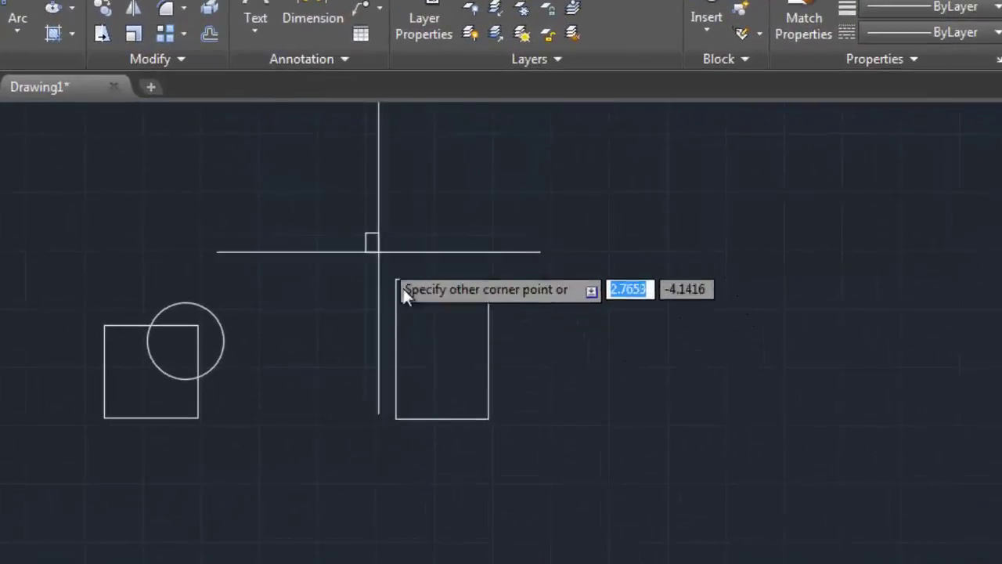
left_click(521, 326)
scroll(431, 337, "up", 2)
scroll(435, 334, "down", 2)
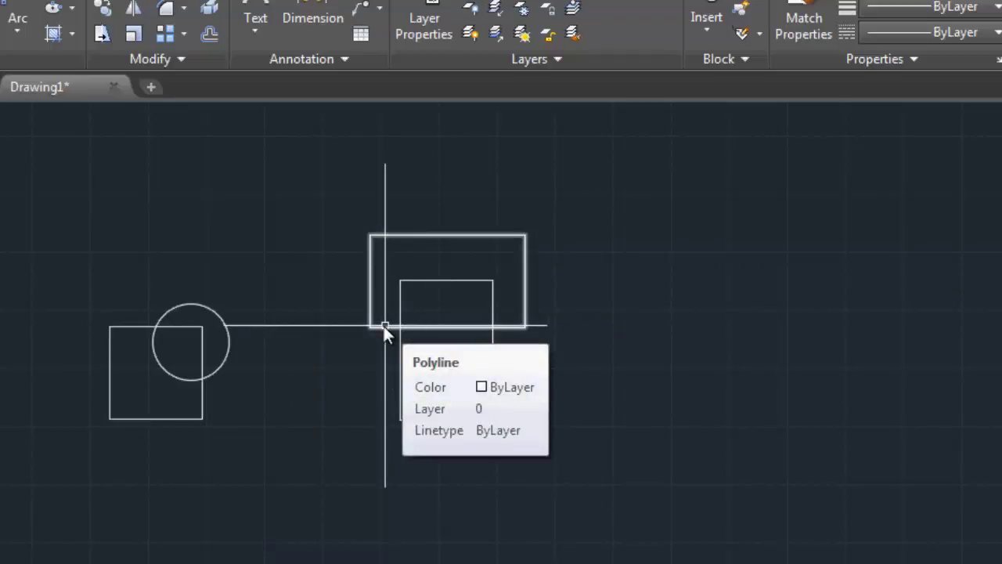
type("b")
key("Return")
type("2")
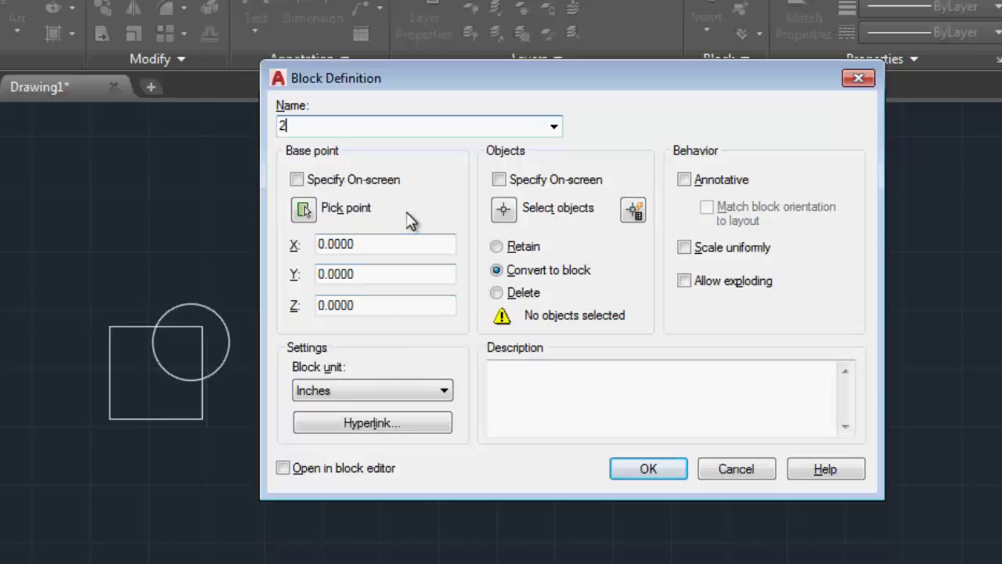
Base block 2 at the tall rectangle's lower-left corner, select both rectangles, and choose Retain
left_click(304, 210)
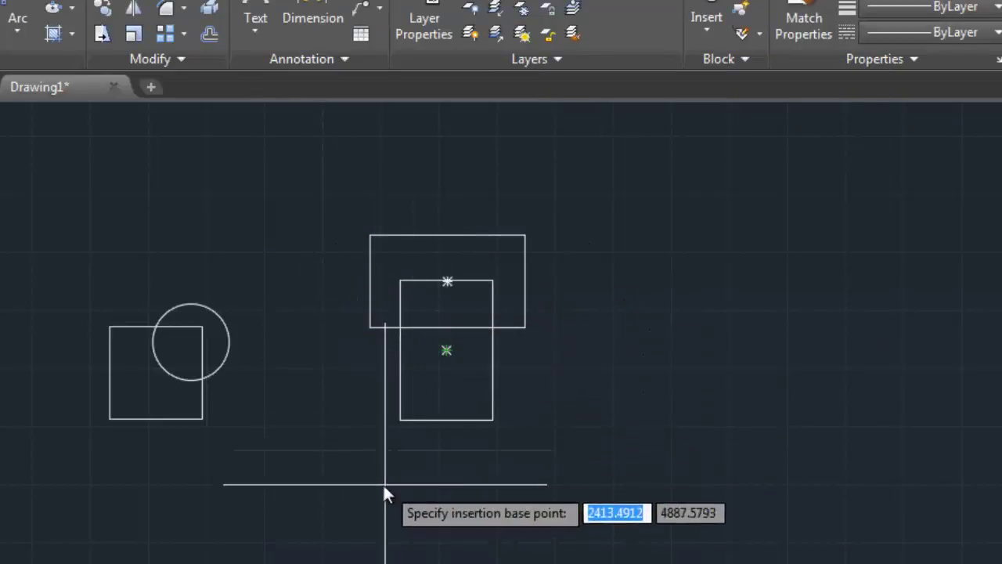
left_click(398, 421)
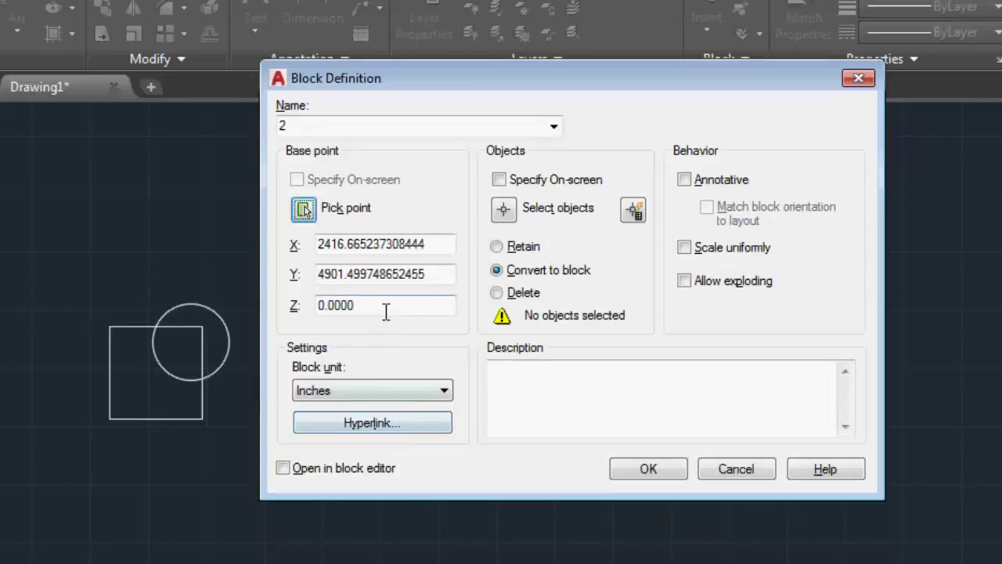
left_click(505, 210)
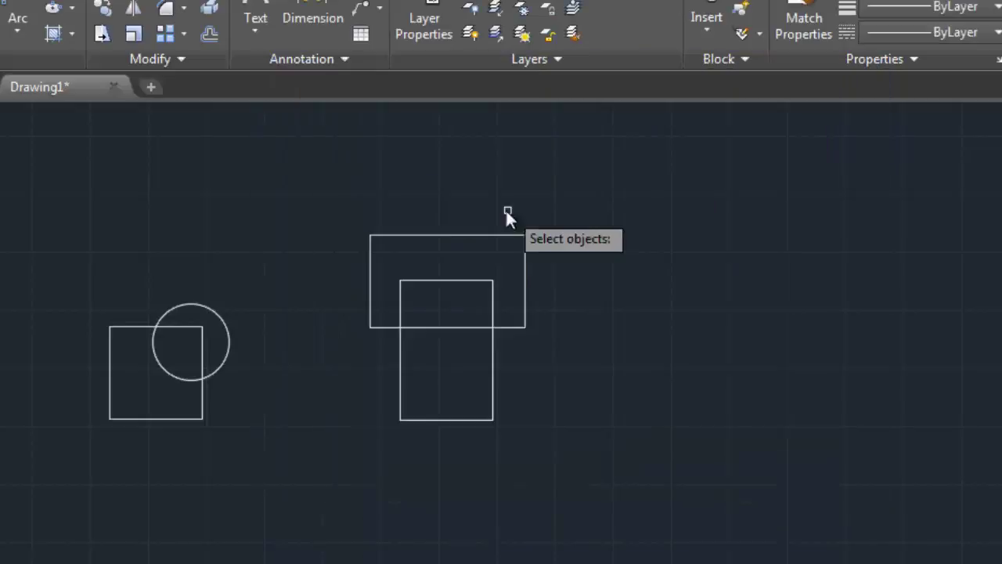
left_click(563, 384)
left_click(417, 273)
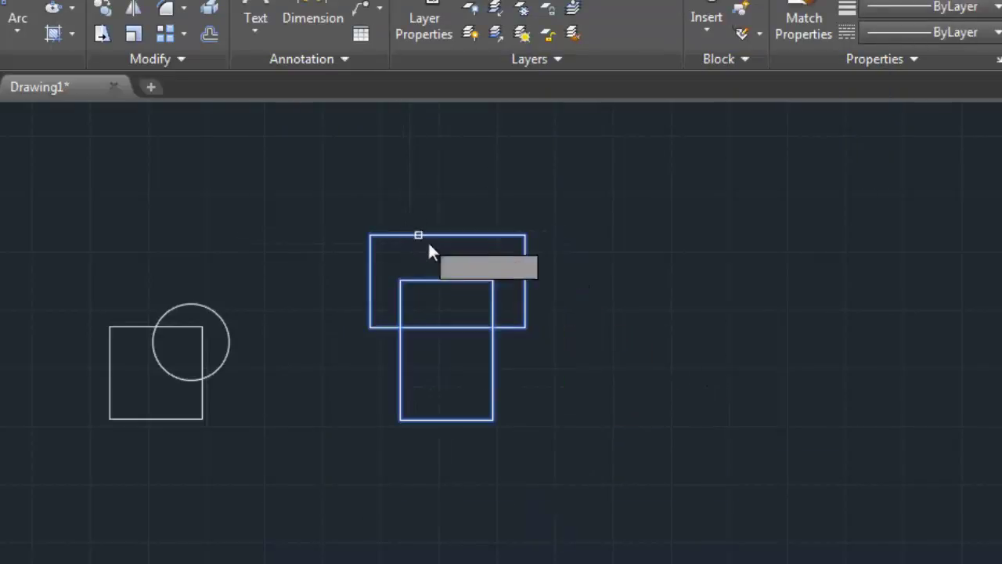
key("Return")
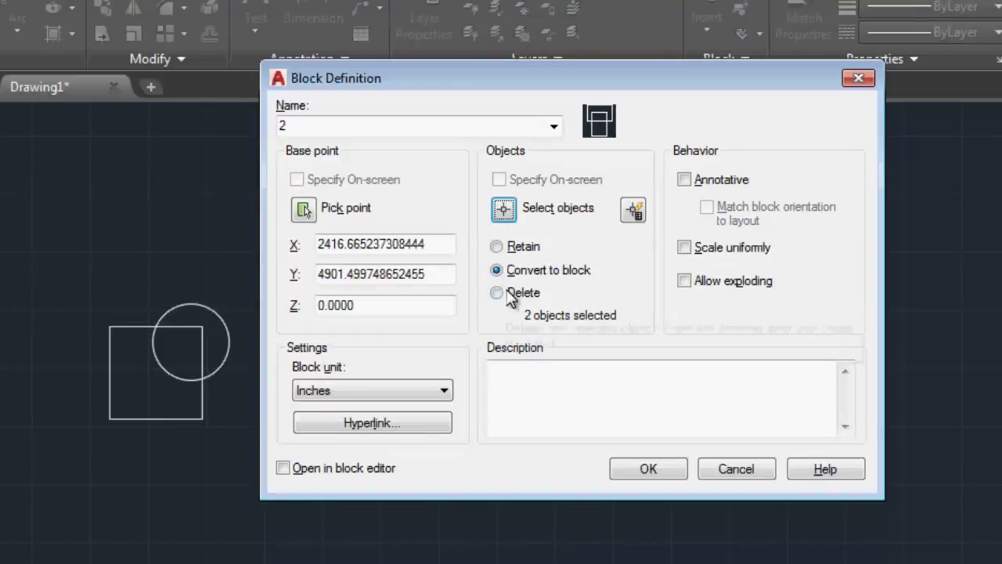
left_click(499, 248)
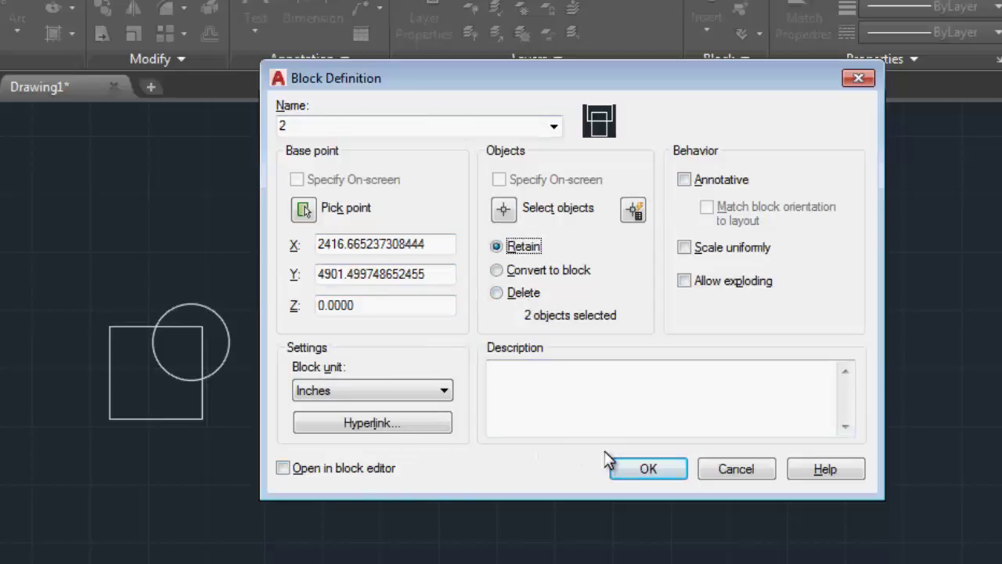
left_click(431, 401)
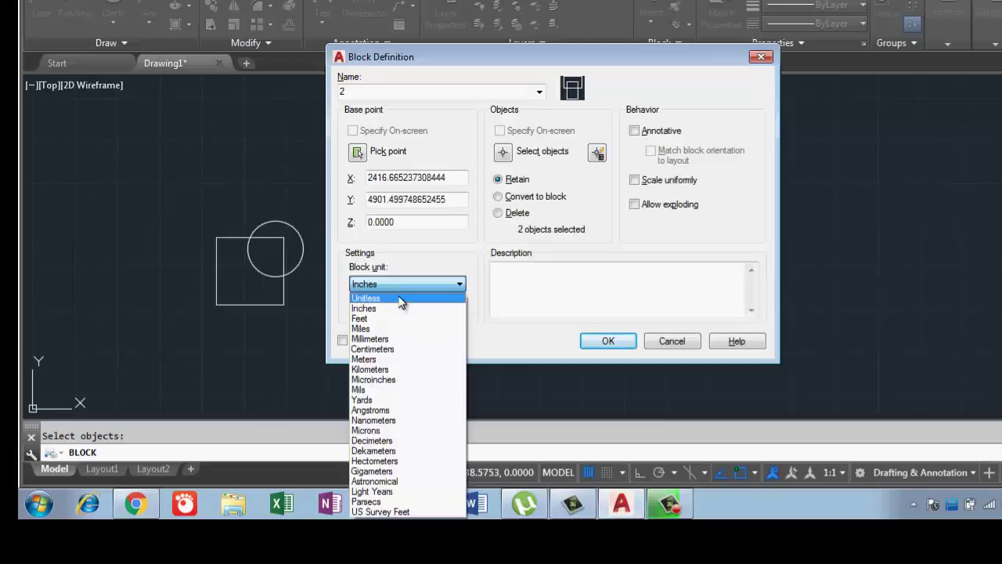
Set block 2's units to Unitless and cancel the hyperlink dialog without linking a file
left_click(400, 302)
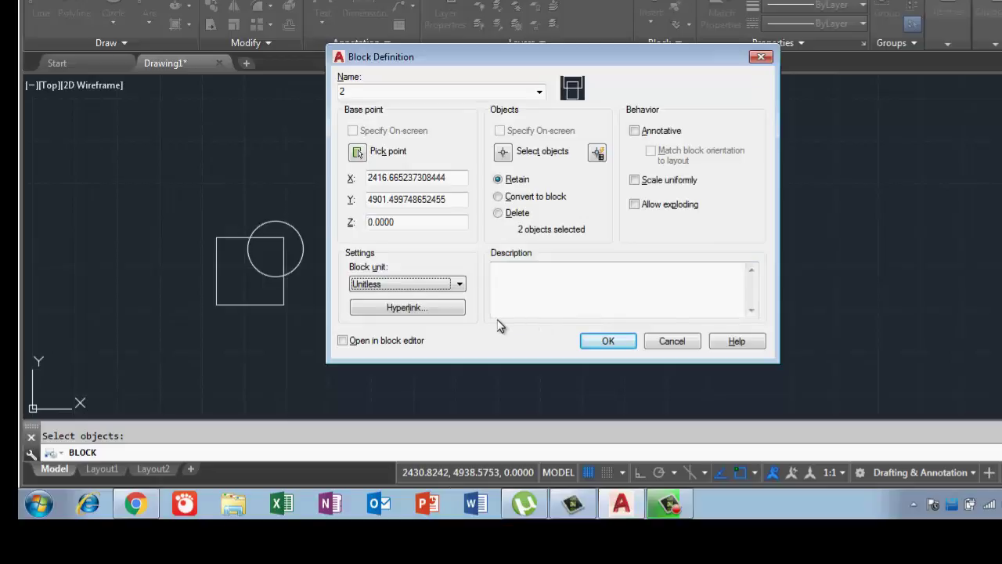
left_click(426, 311)
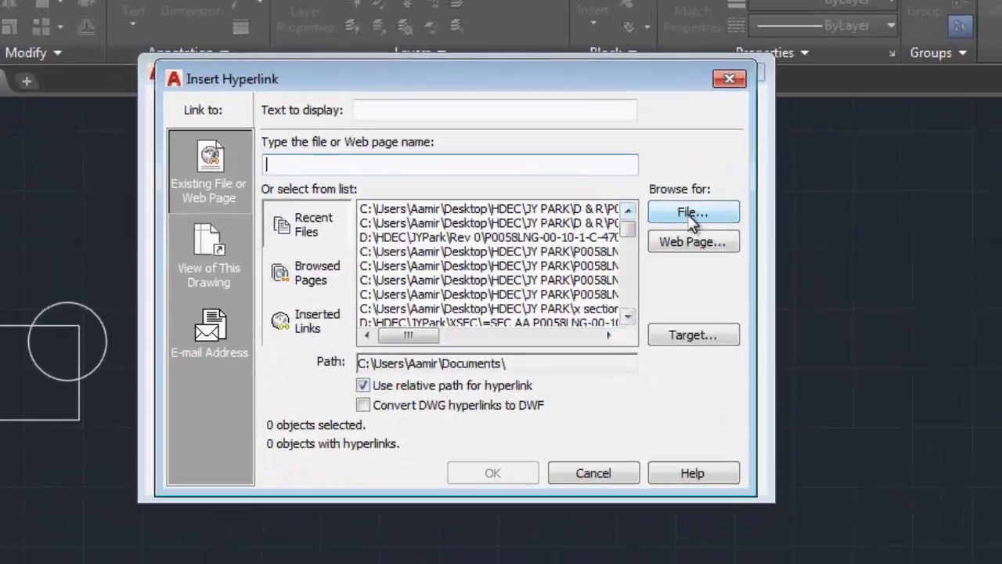
left_click(691, 220)
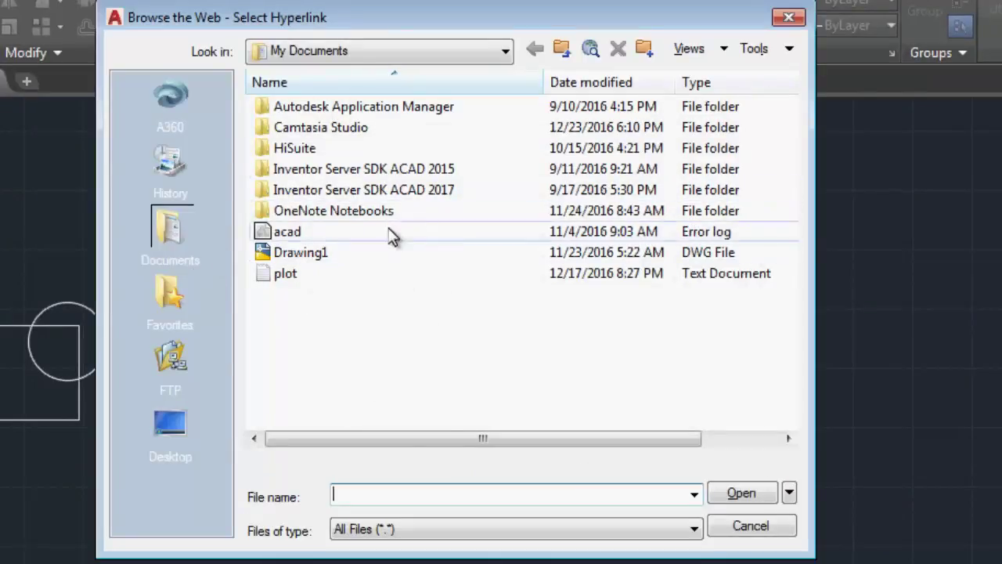
left_click(789, 17)
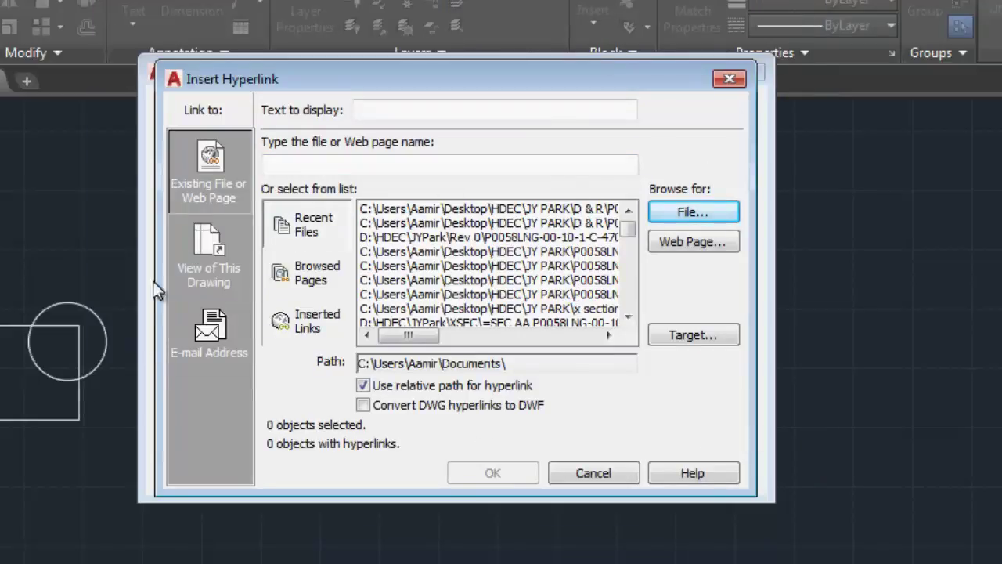
left_click(576, 474)
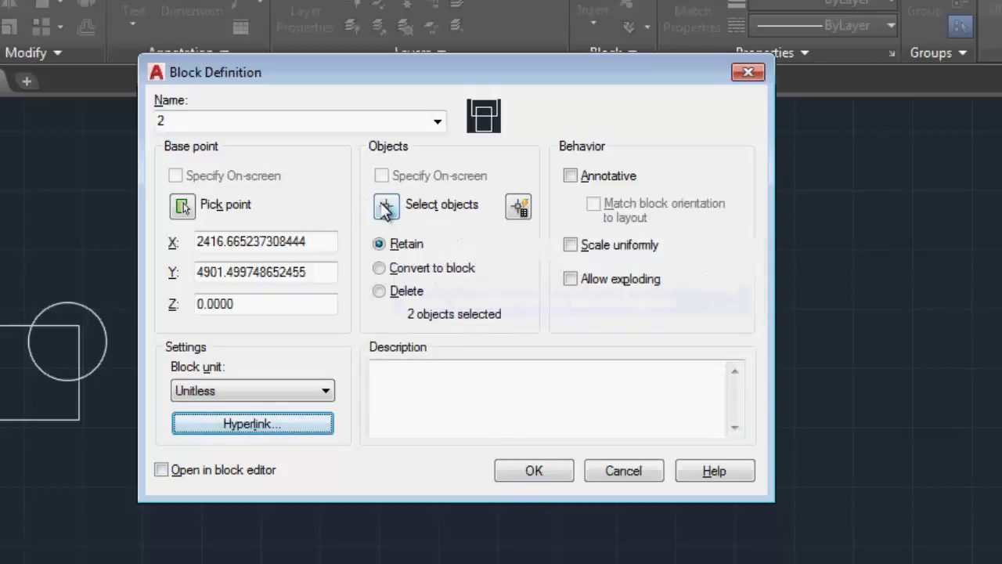
Crossing-select both rectangles again and confirm with OK to create block 2
left_click(389, 206)
left_click(329, 378)
left_click(217, 273)
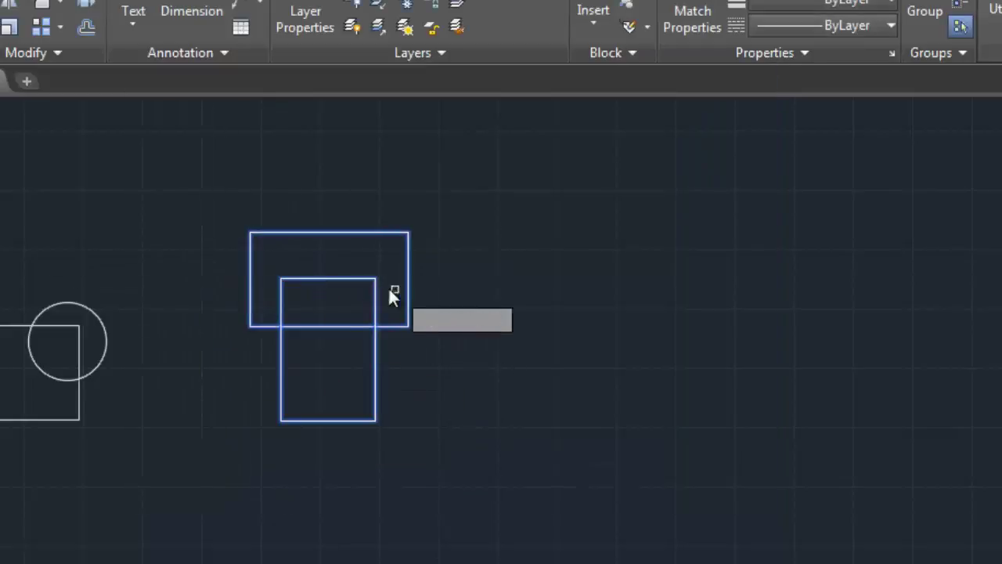
key("Return")
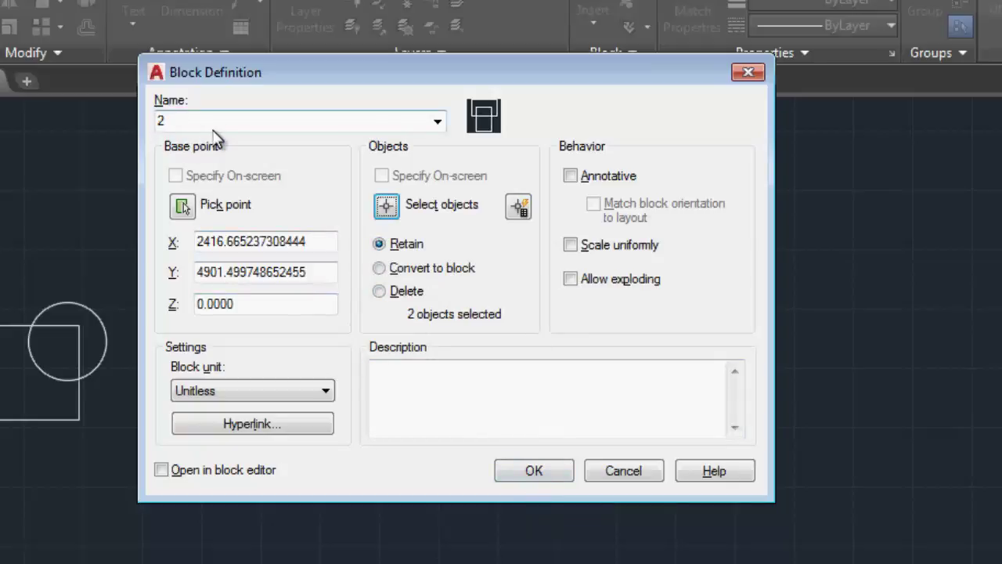
left_click(528, 475)
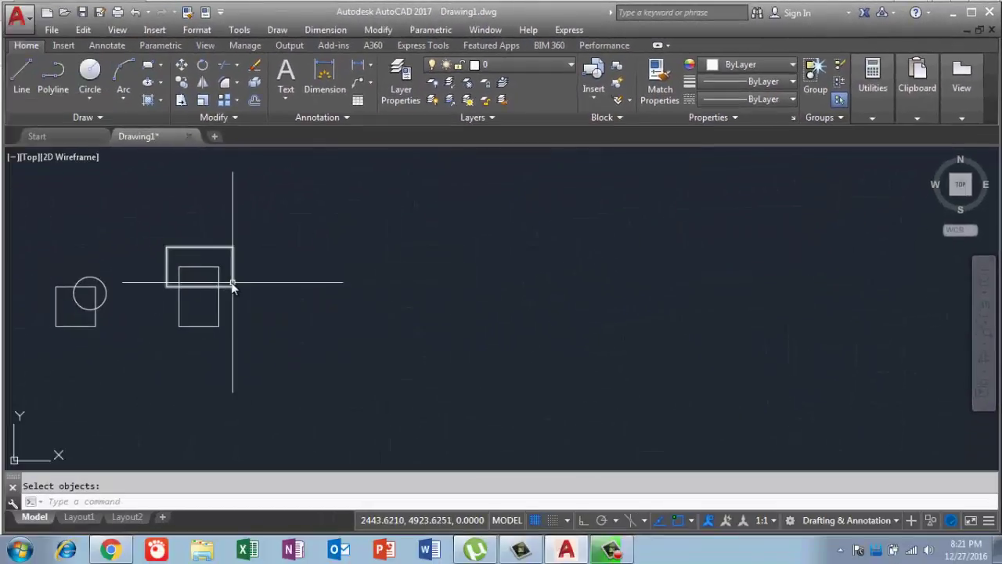
Draw two overlapping rectangles with RECTANG, the second offset down-right of the first
type("rec")
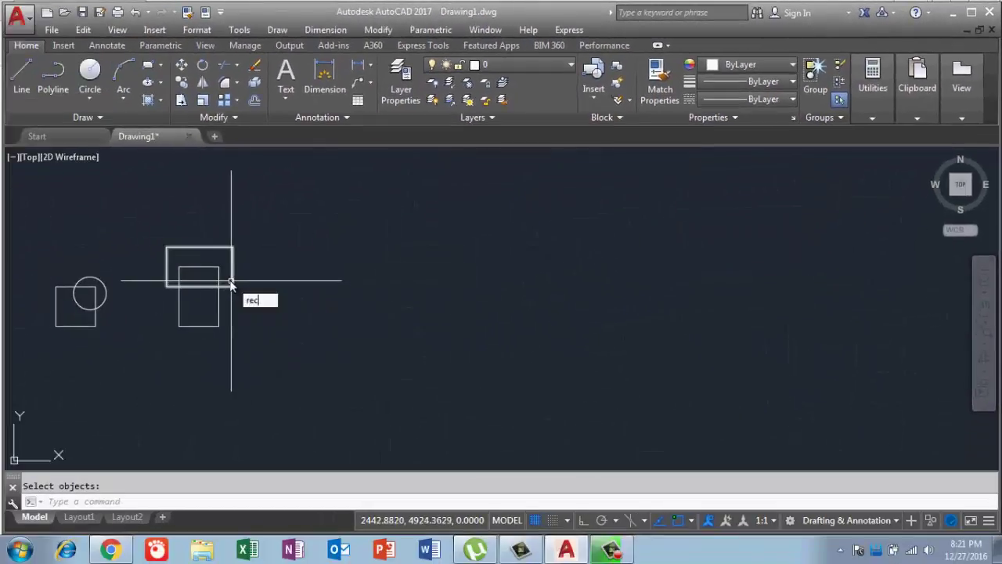
key("Return")
left_click(324, 242)
left_click(382, 290)
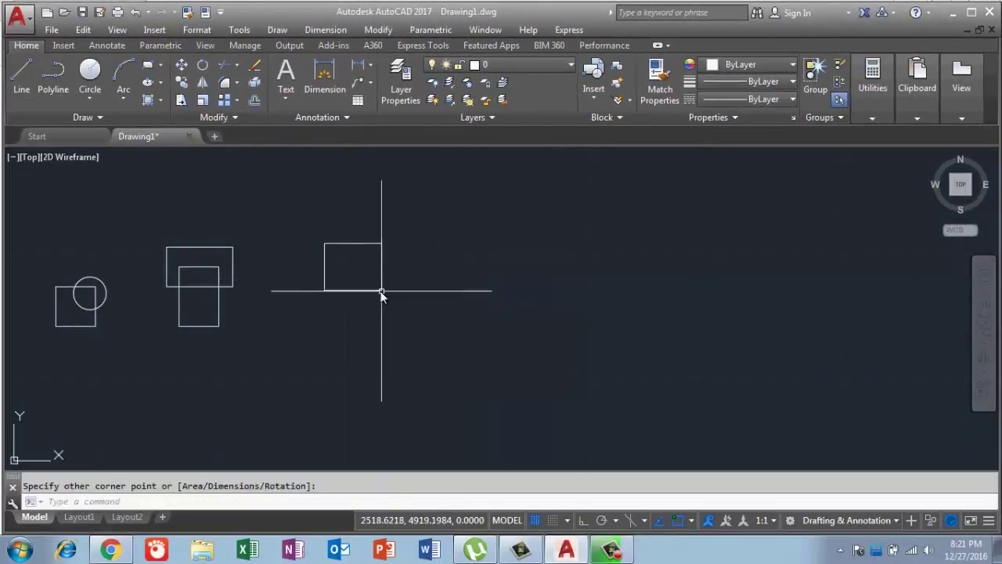
key("Return")
left_click(353, 266)
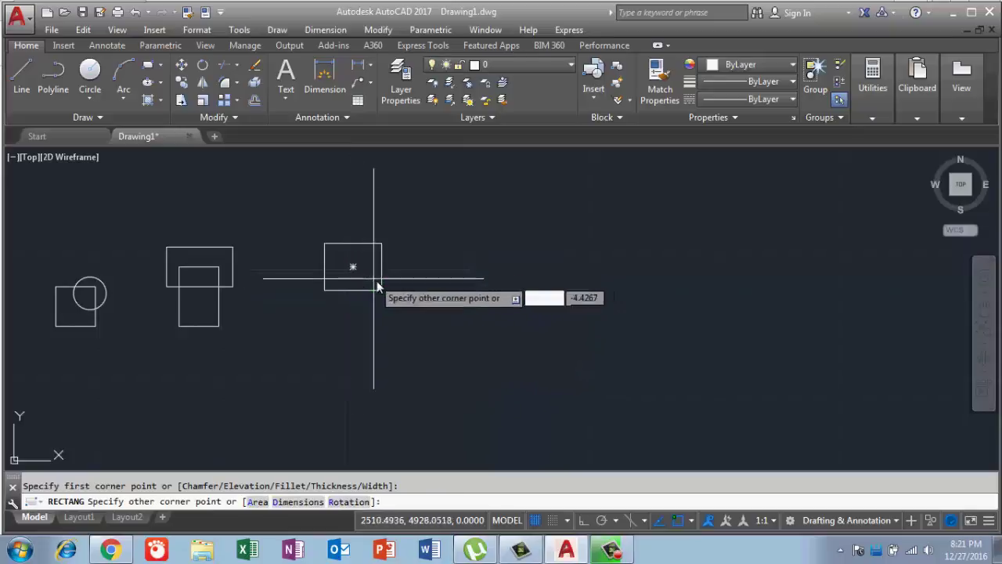
left_click(419, 311)
key("Return")
key("Escape")
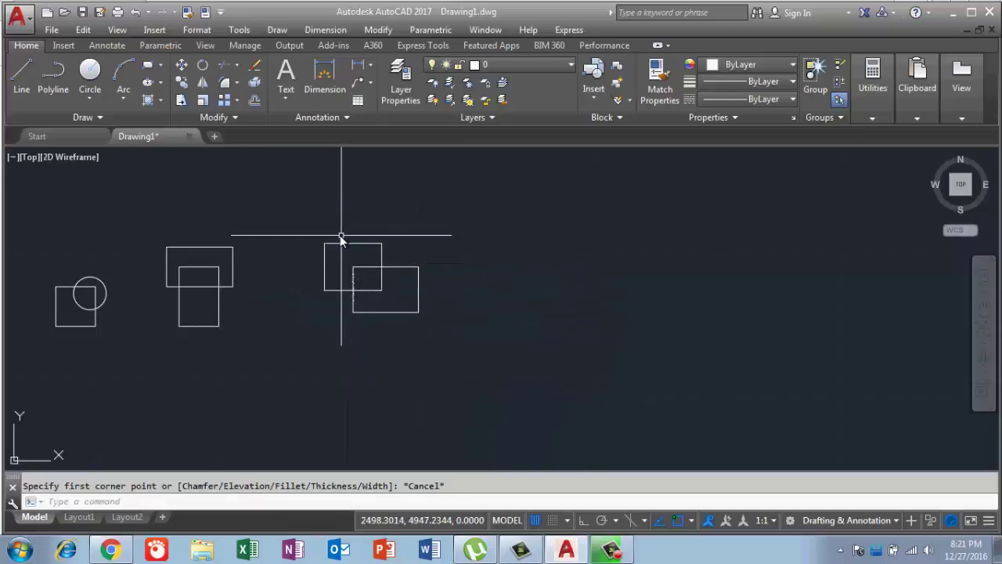
Draw a circle centred on the lower rectangle's top-left corner
type("c")
key("Return")
left_click(352, 267)
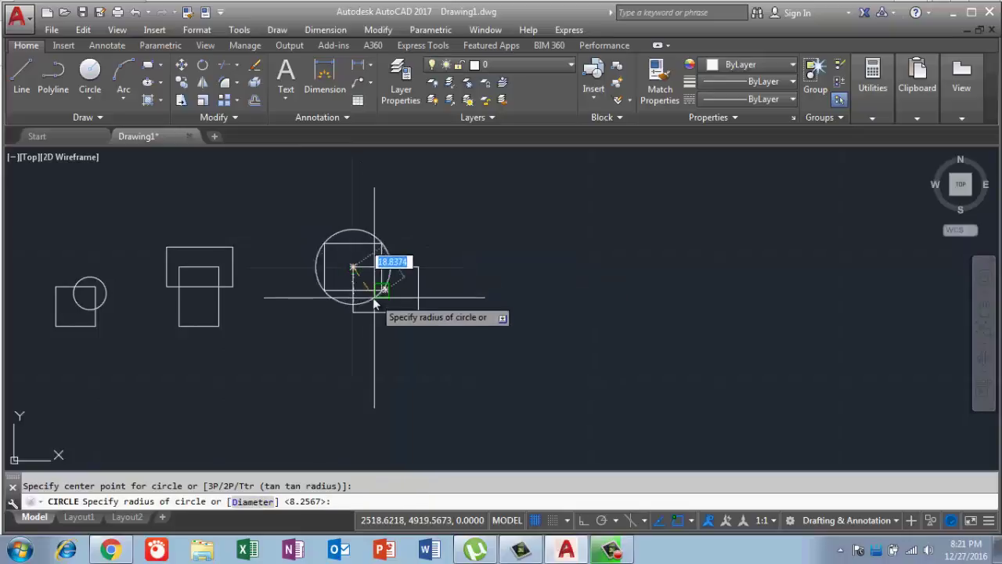
left_click(381, 294)
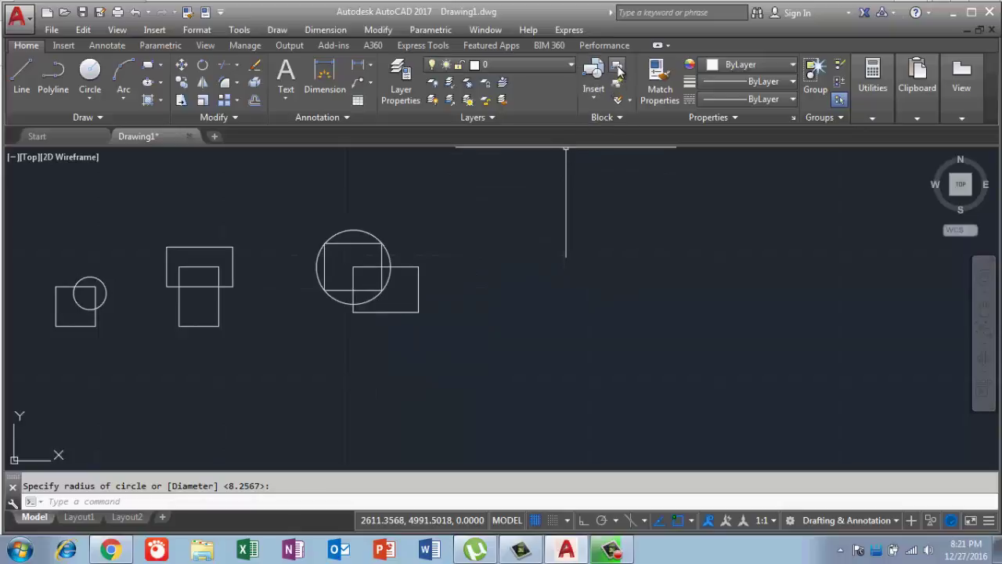
Start defining block 3 with its base point at the shapes' bottom endpoint
left_click(62, 44)
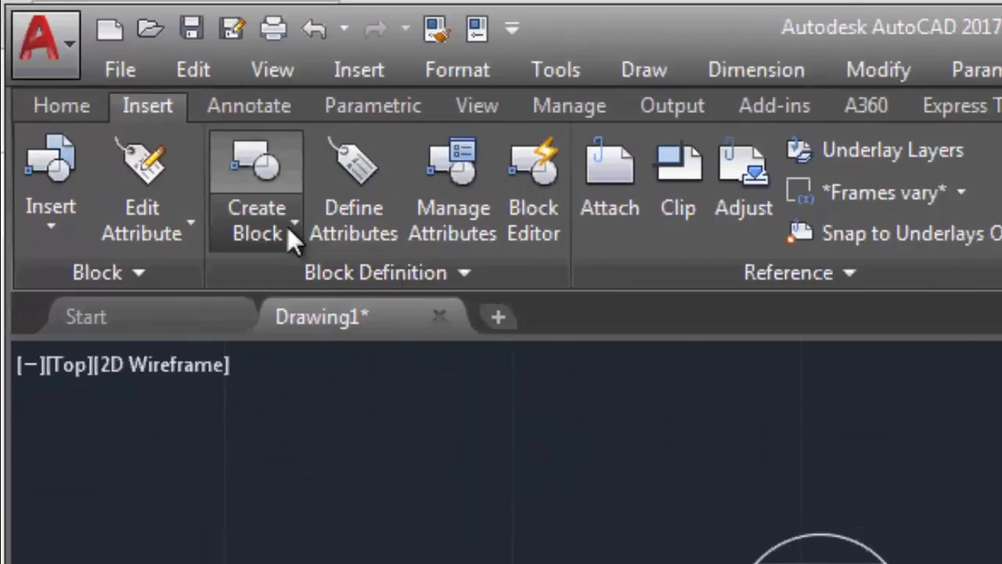
left_click(124, 100)
left_click(288, 268)
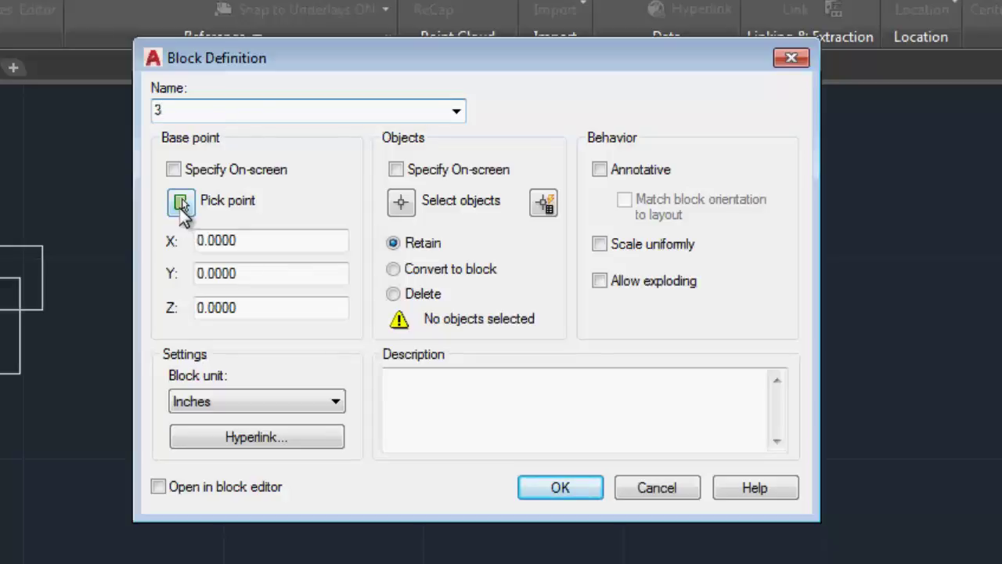
left_click(181, 204)
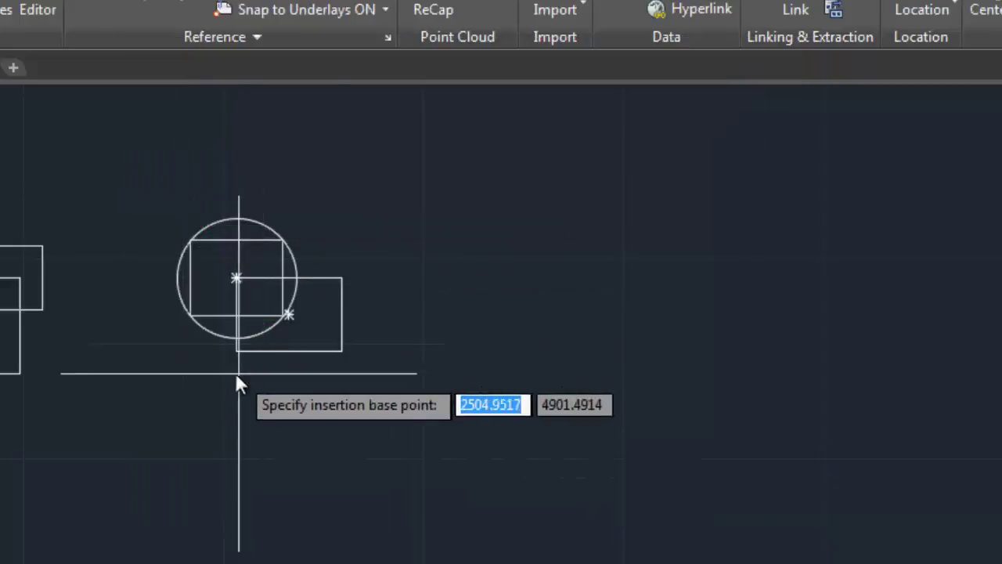
scroll(234, 341, "up", 2)
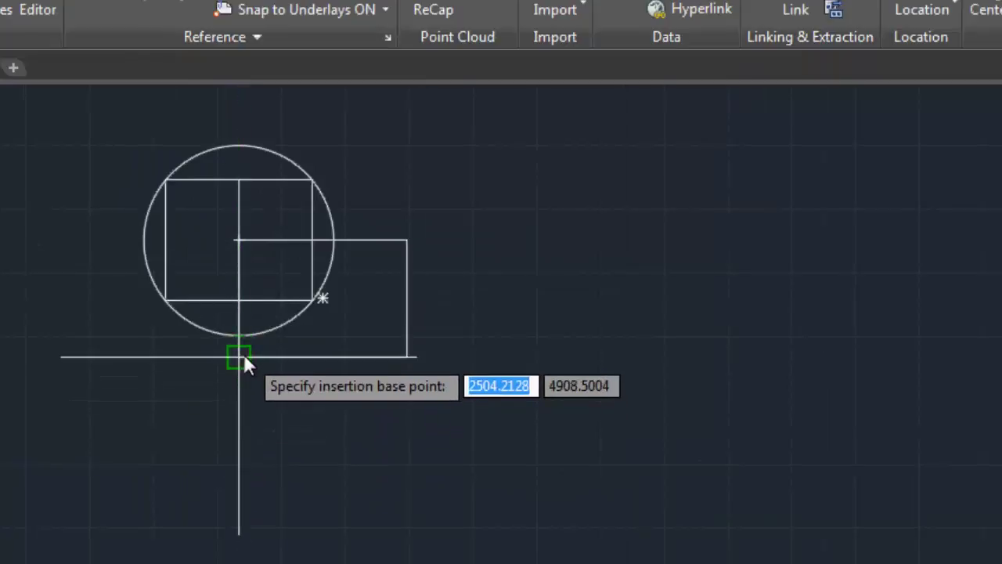
left_click(243, 354)
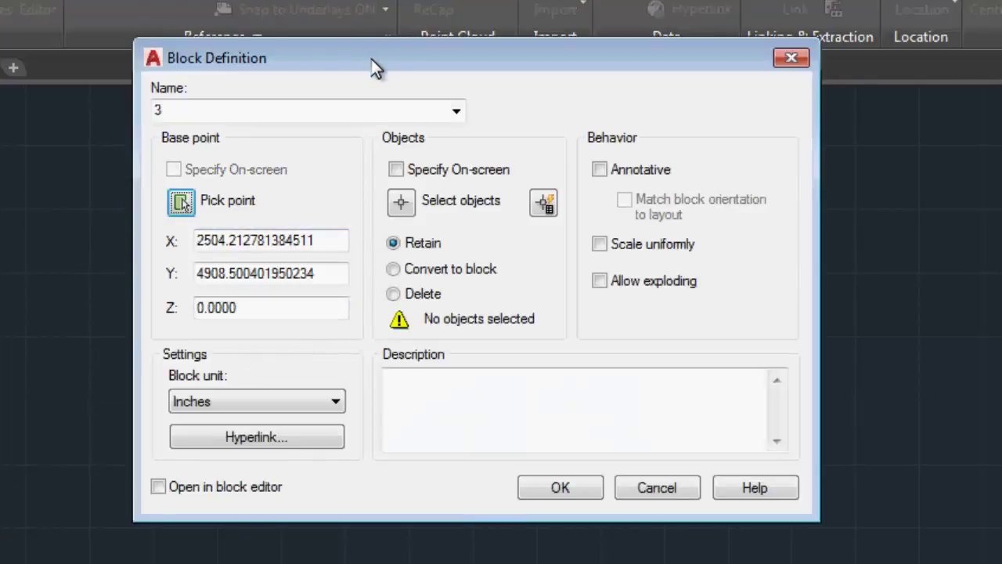
left_click_drag(371, 58, 520, 90)
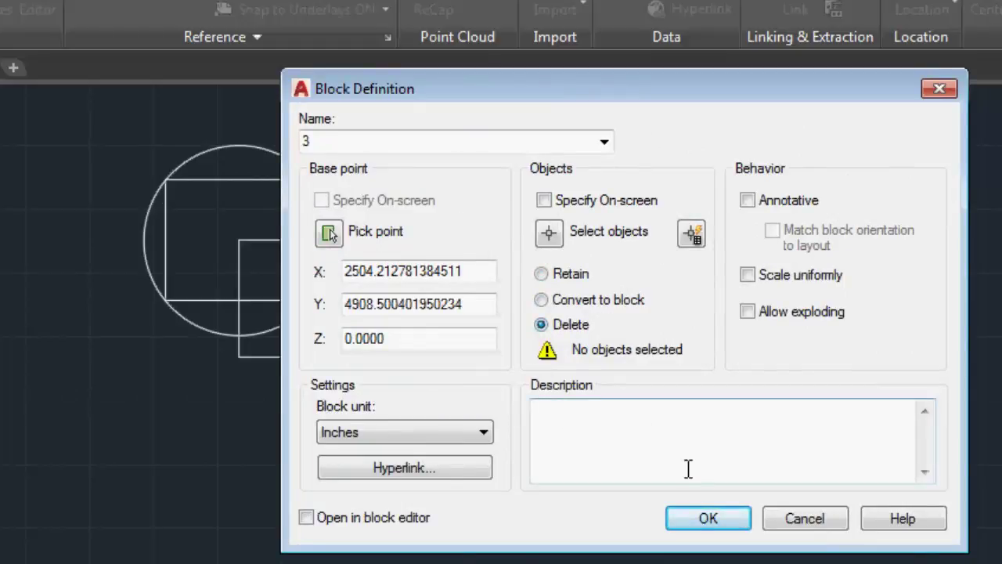
Select the circle and both rectangles as block 3's objects with a crossing window
left_click(703, 525)
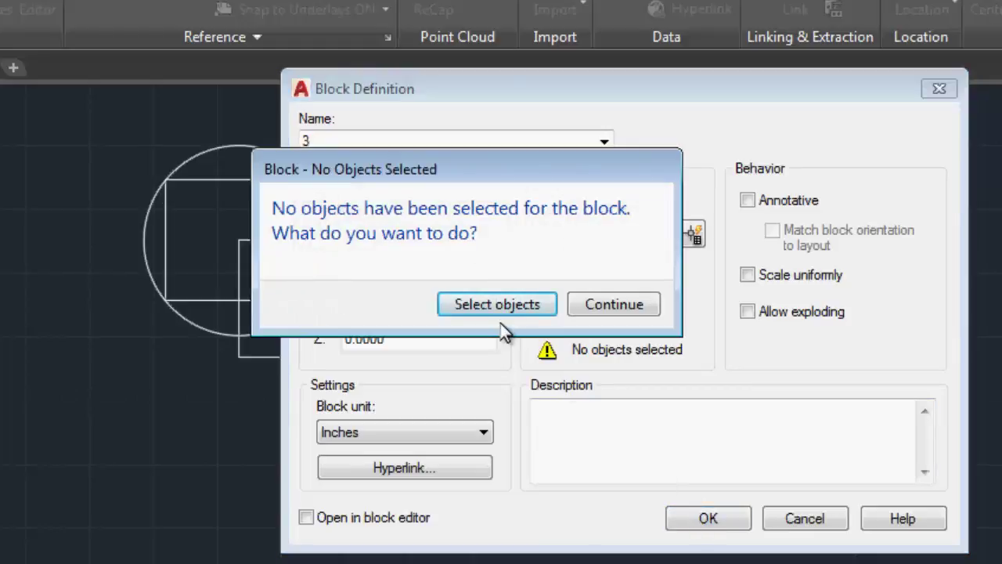
left_click(505, 308)
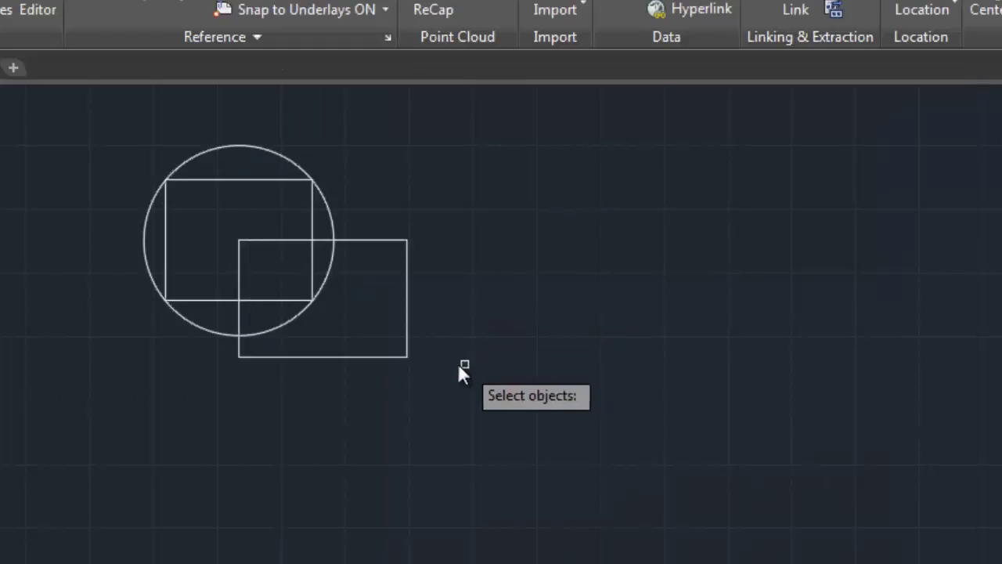
left_click(458, 365)
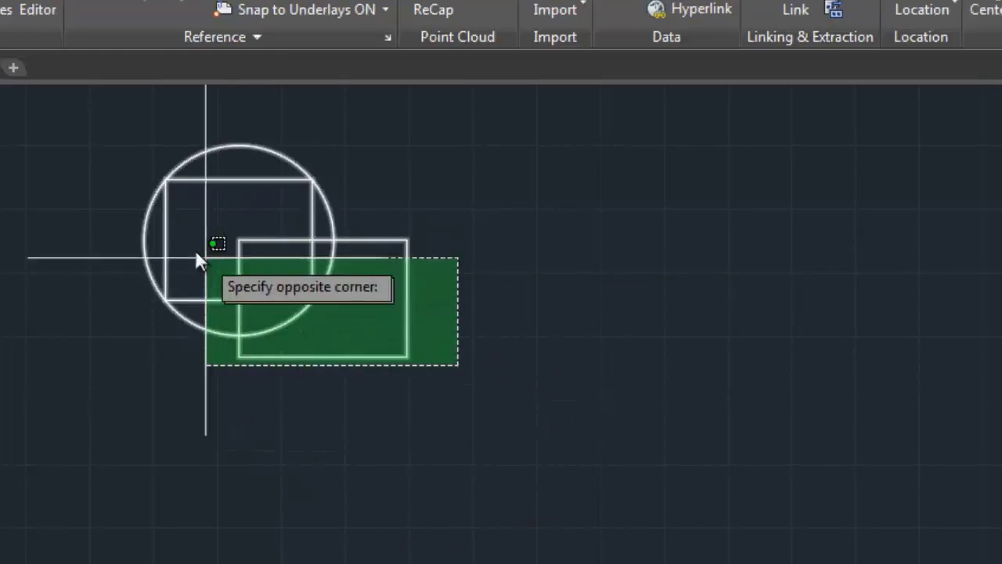
left_click(107, 172)
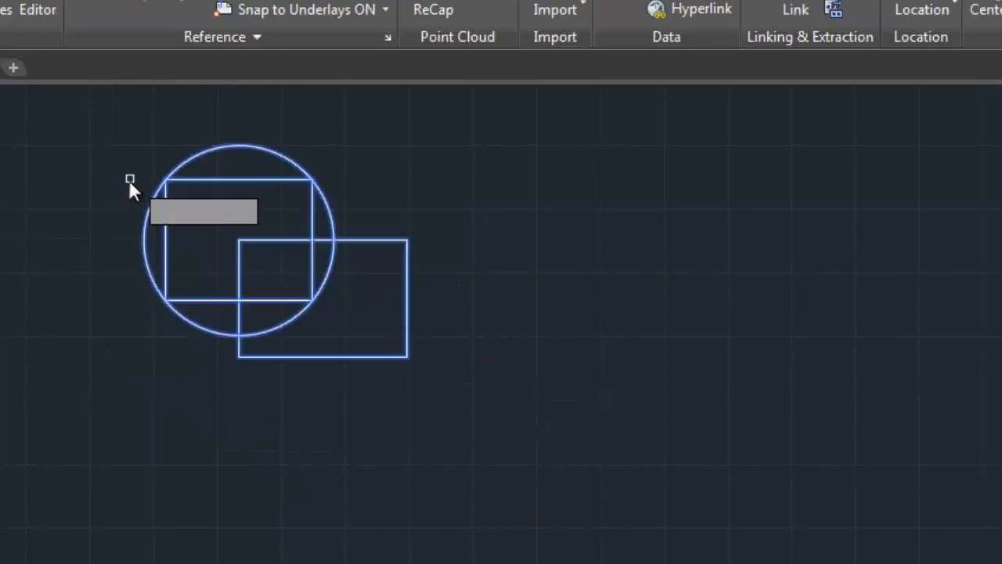
key("Return")
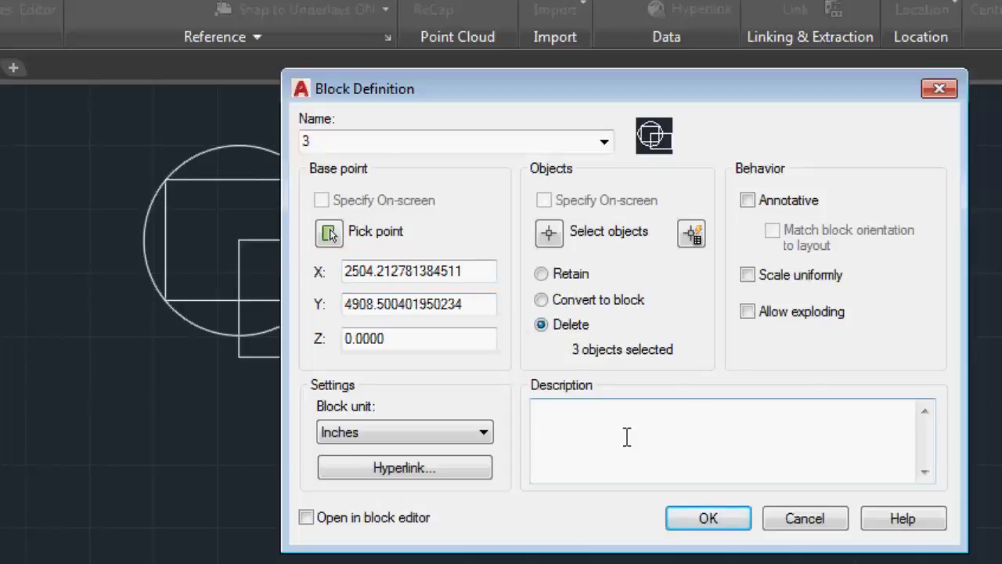
Create block 3, removing the originals, and insert a copy right of blocks 1 and 2
left_click(692, 520)
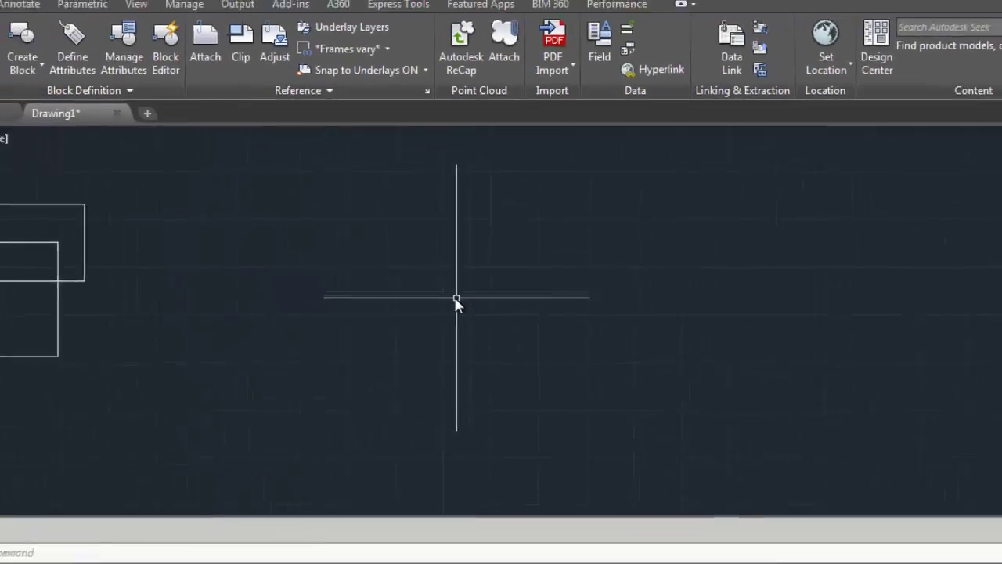
scroll(456, 304, "down", 5)
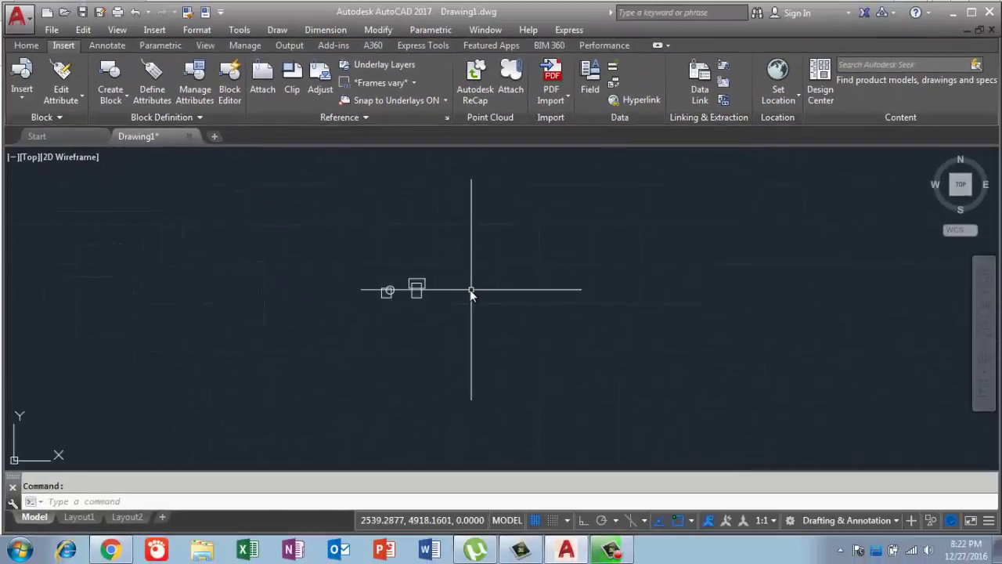
scroll(455, 299, "up", 3)
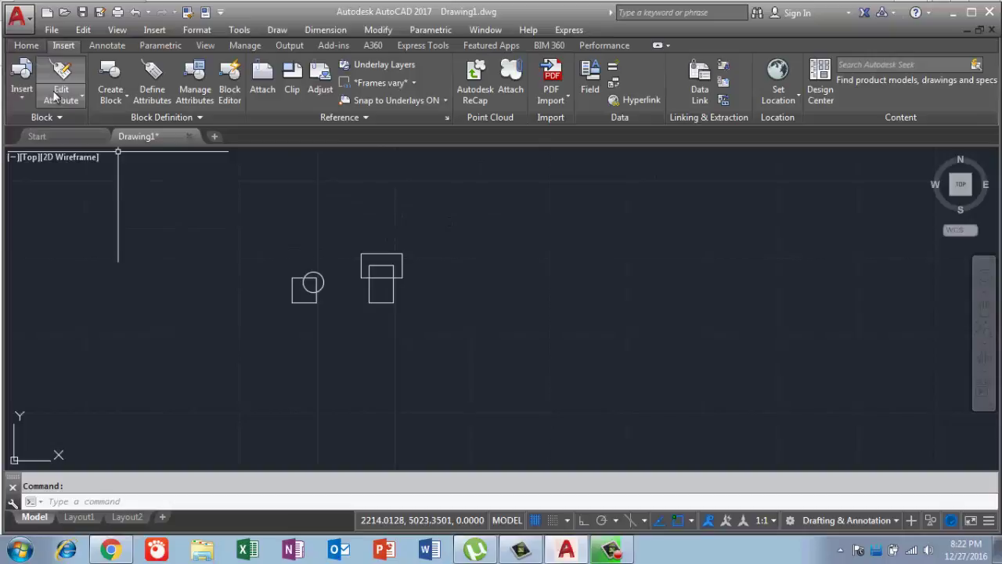
left_click(21, 83)
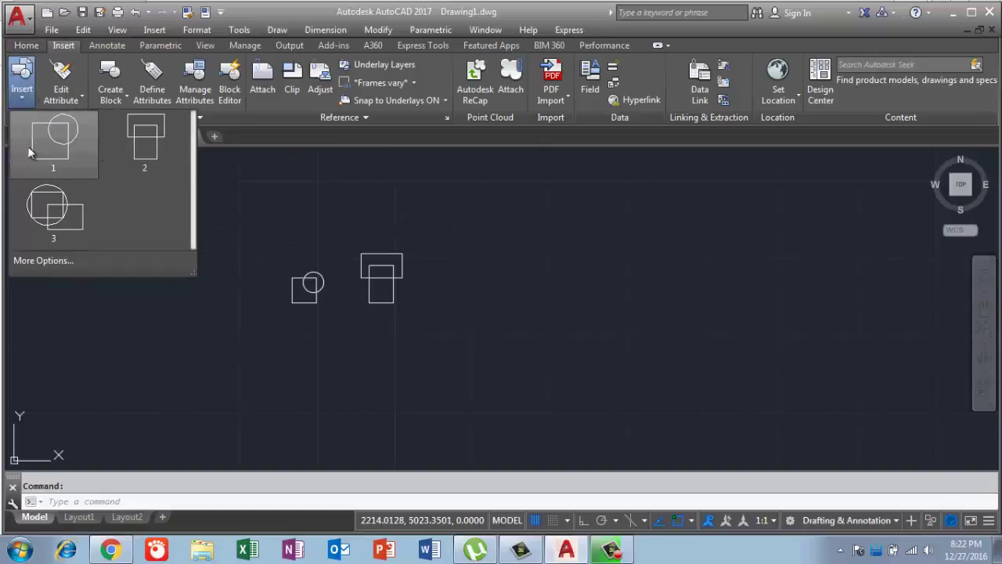
left_click(49, 229)
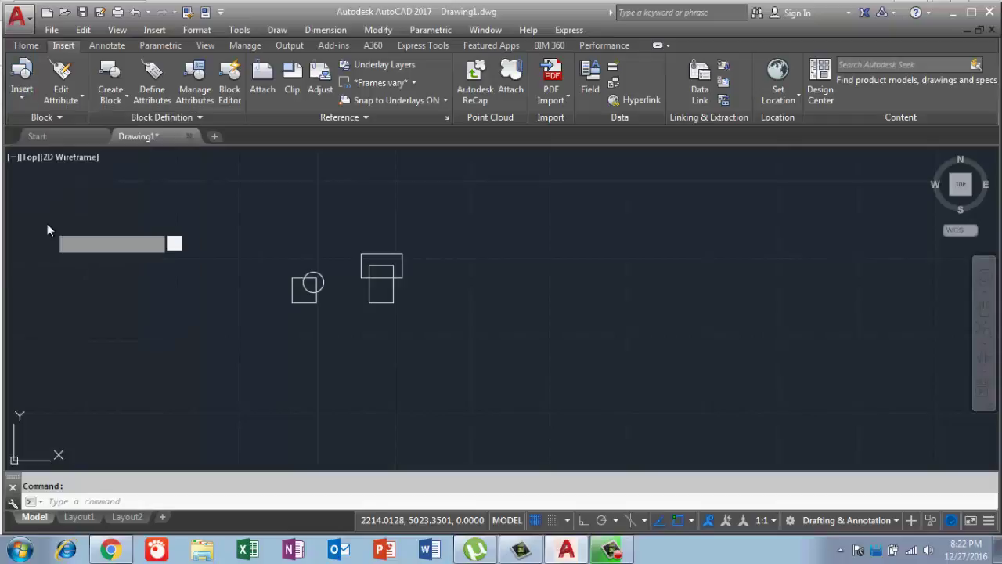
left_click(524, 288)
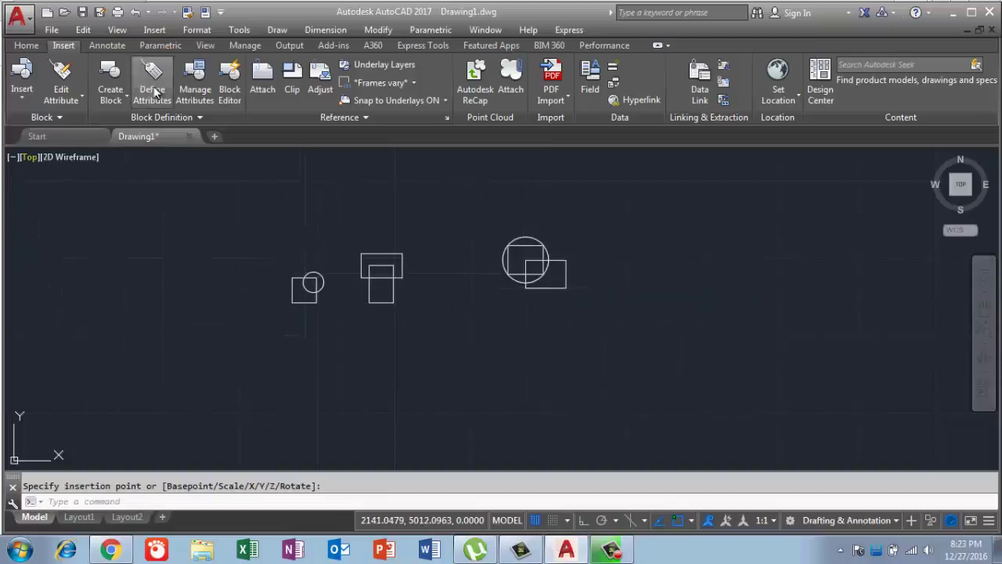
Reopen the defined-blocks gallery from the Home tools, then dismiss it
left_click(25, 109)
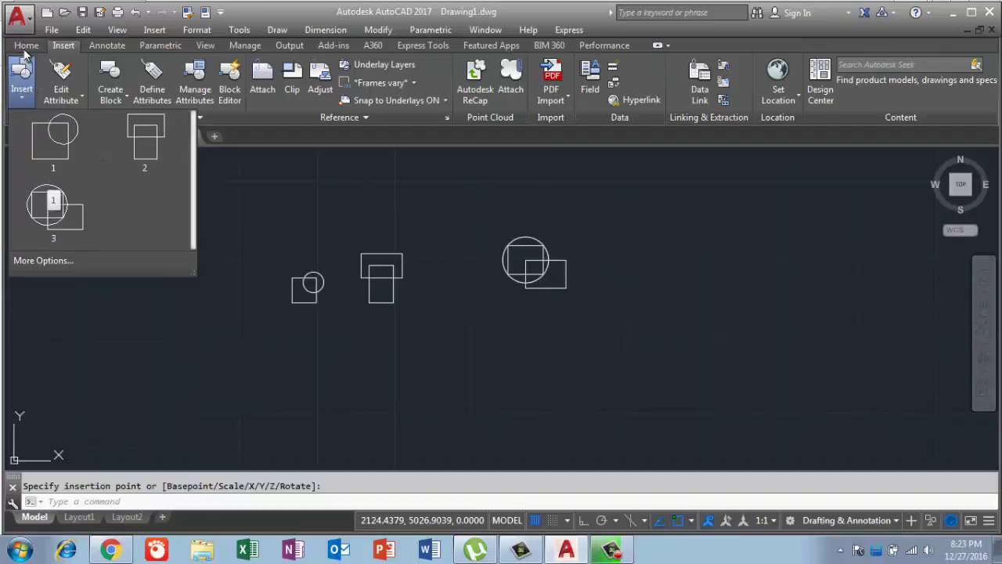
left_click(26, 45)
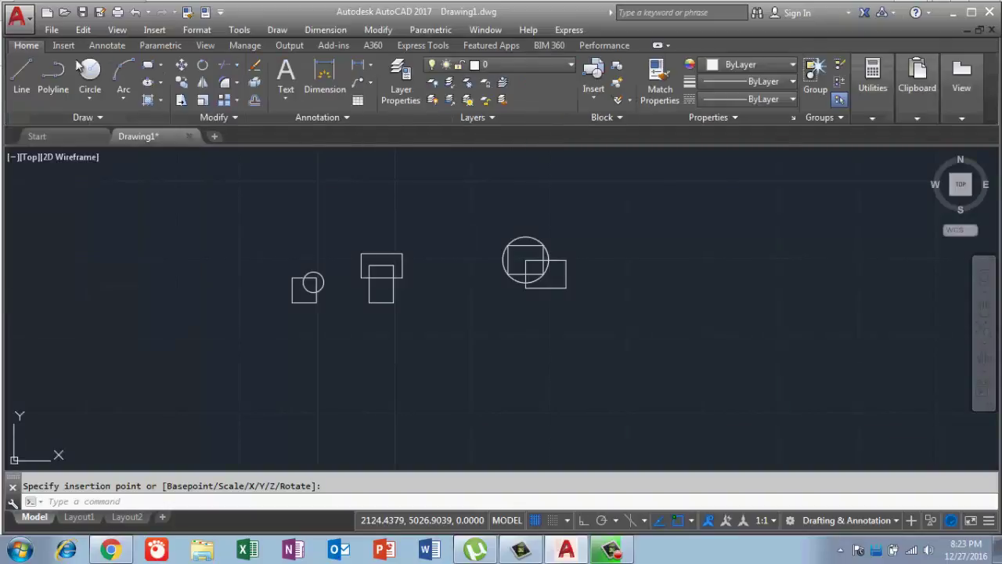
left_click(592, 100)
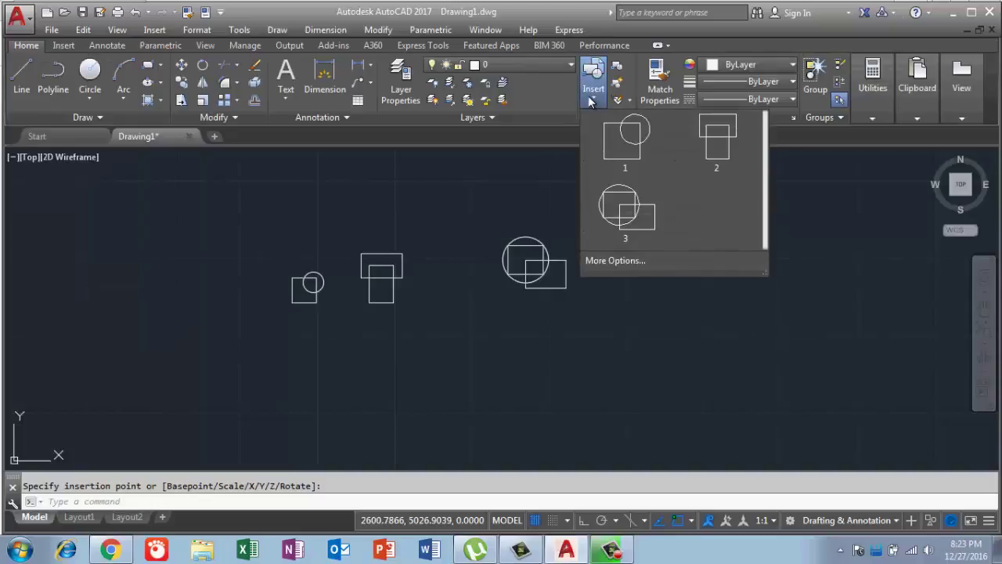
left_click(98, 501)
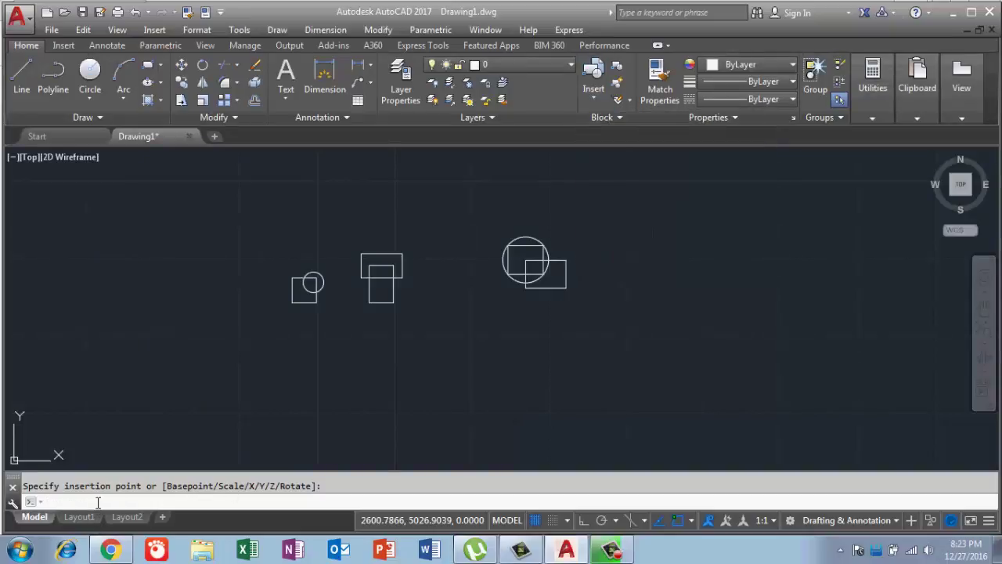
Insert block 1 at scale 1 above block 2 using the Insert dialog (I)
type("i")
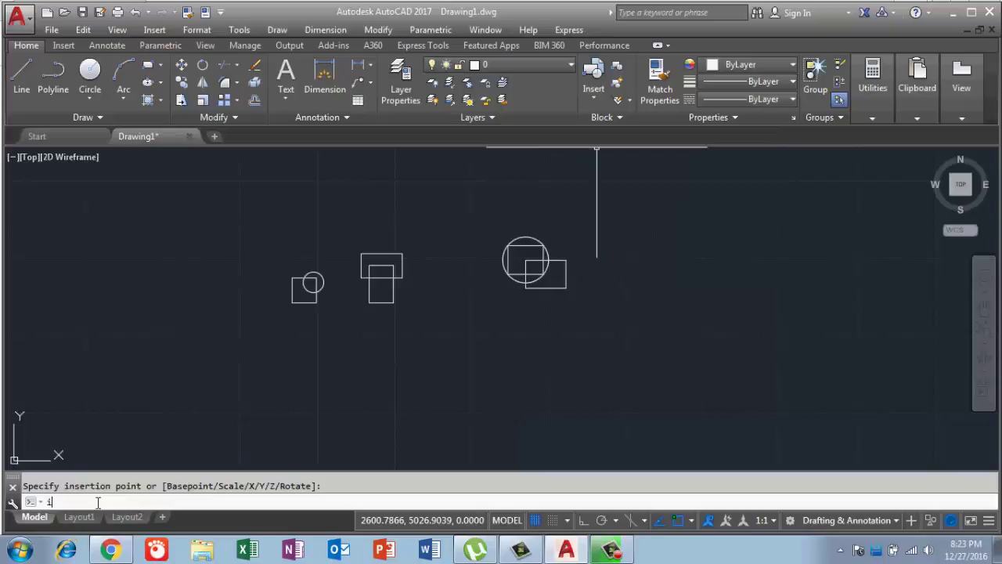
key("Return")
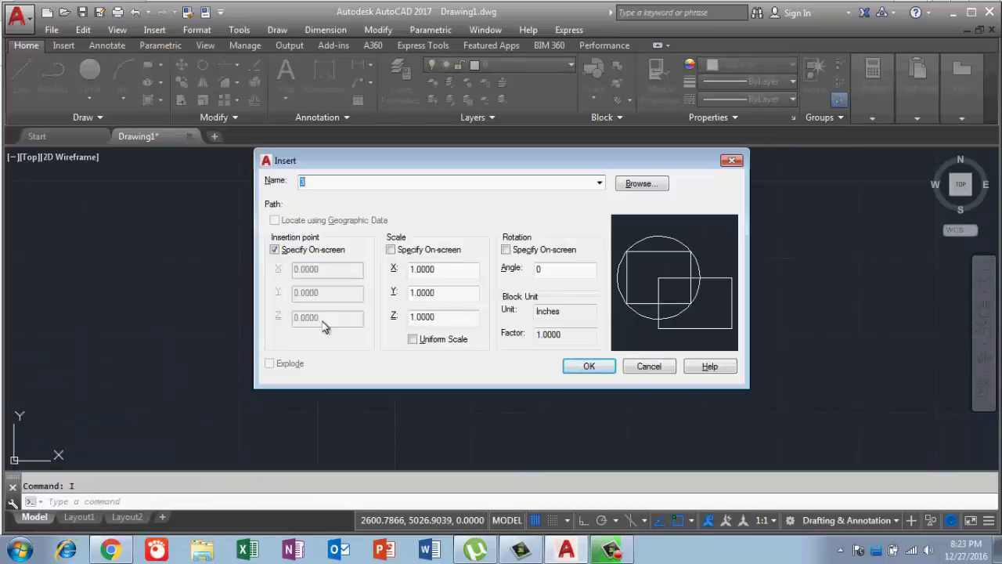
left_click(598, 188)
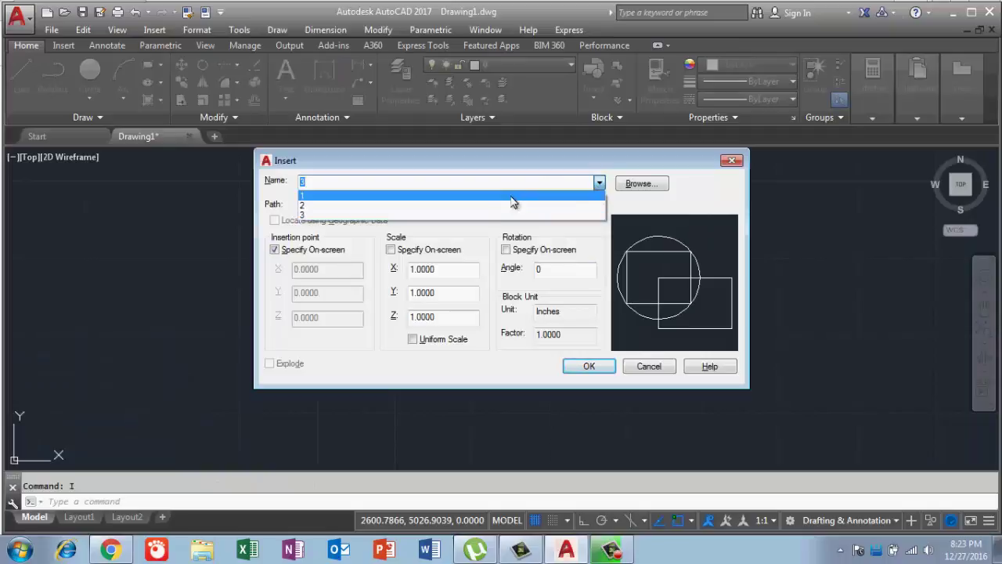
left_click(460, 205)
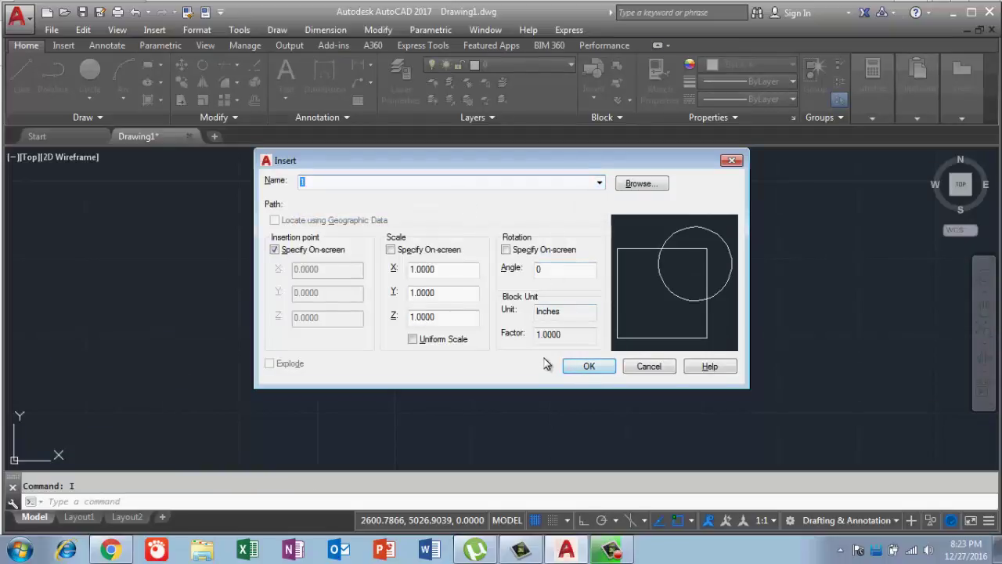
left_click(586, 366)
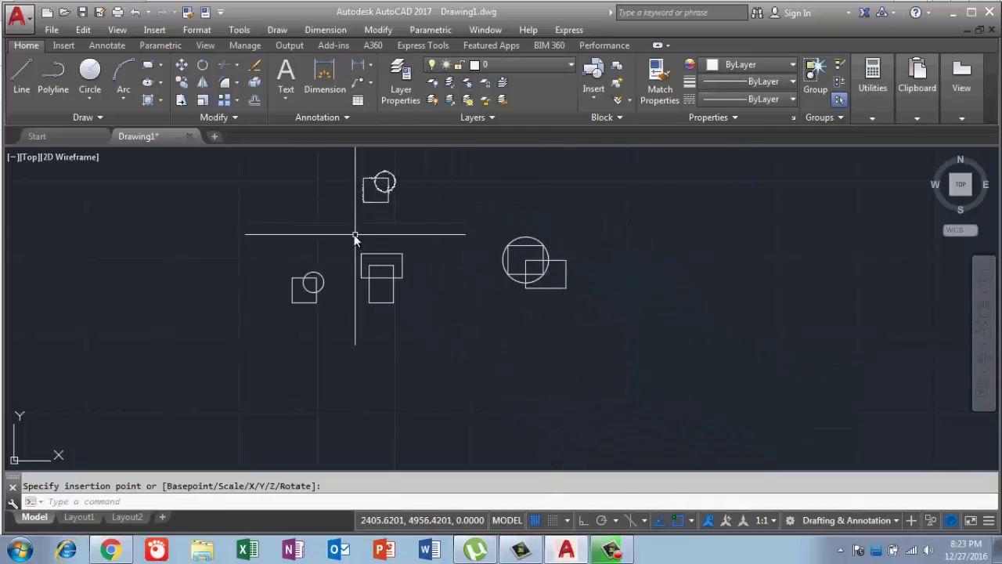
scroll(362, 192, "up", 2)
scroll(361, 191, "up", 2)
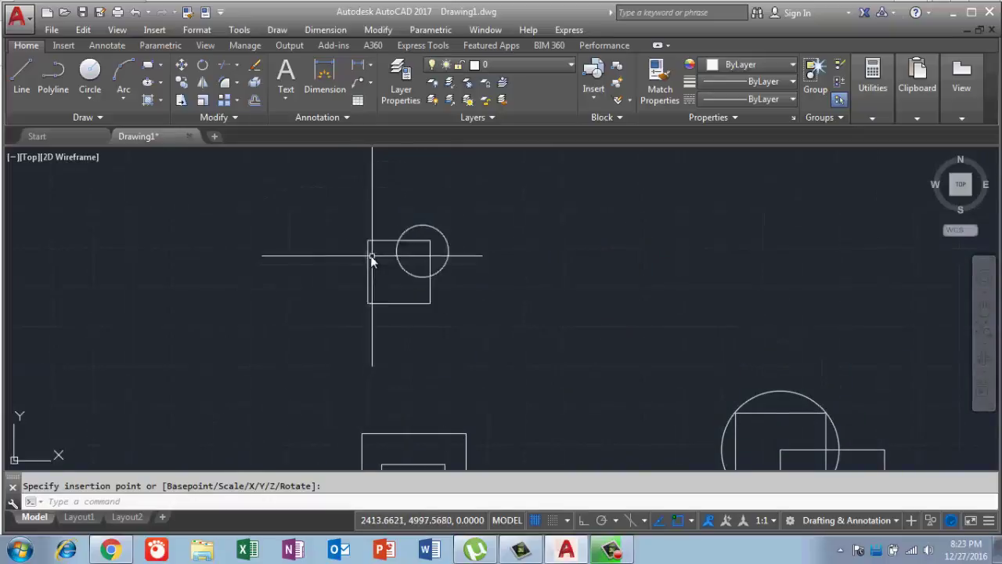
scroll(387, 255, "down", 4)
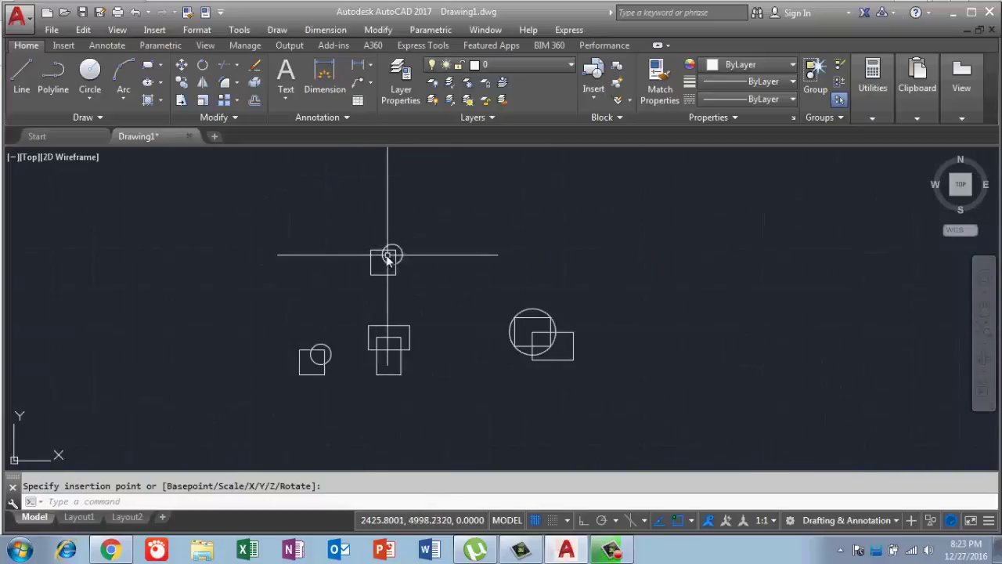
left_click(387, 254)
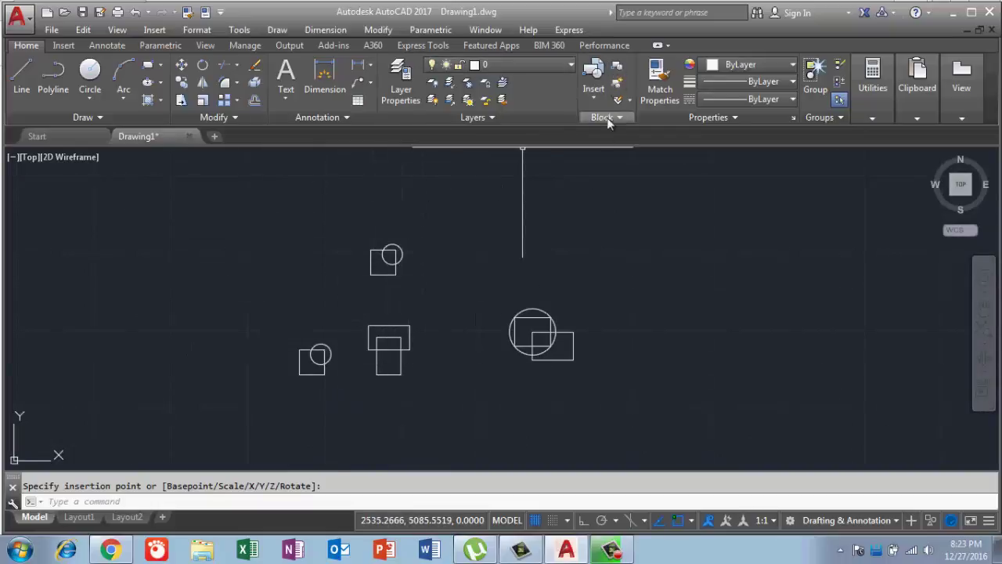
Start a new block definition and select the upper square-and-circle block copy
left_click(617, 69)
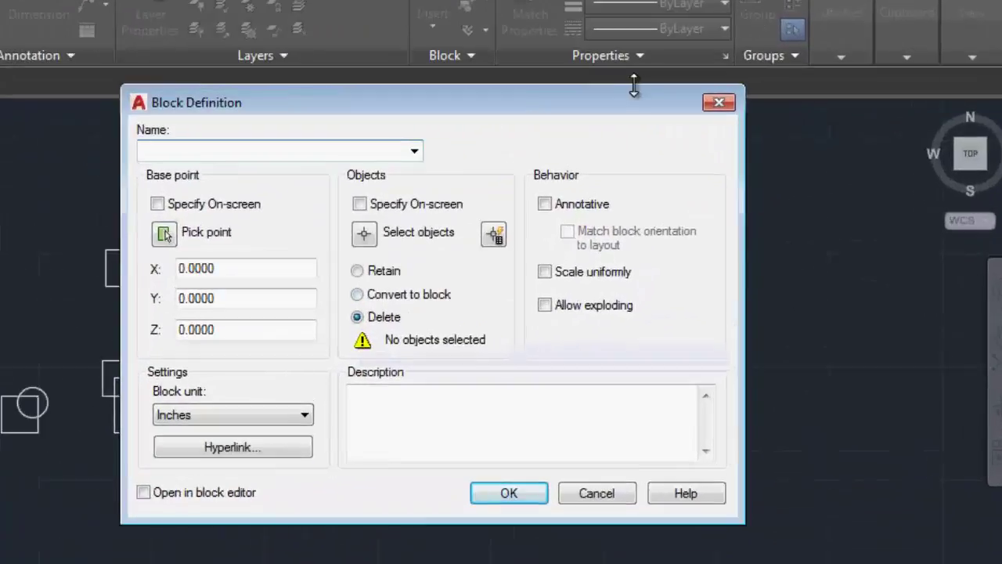
left_click(717, 106)
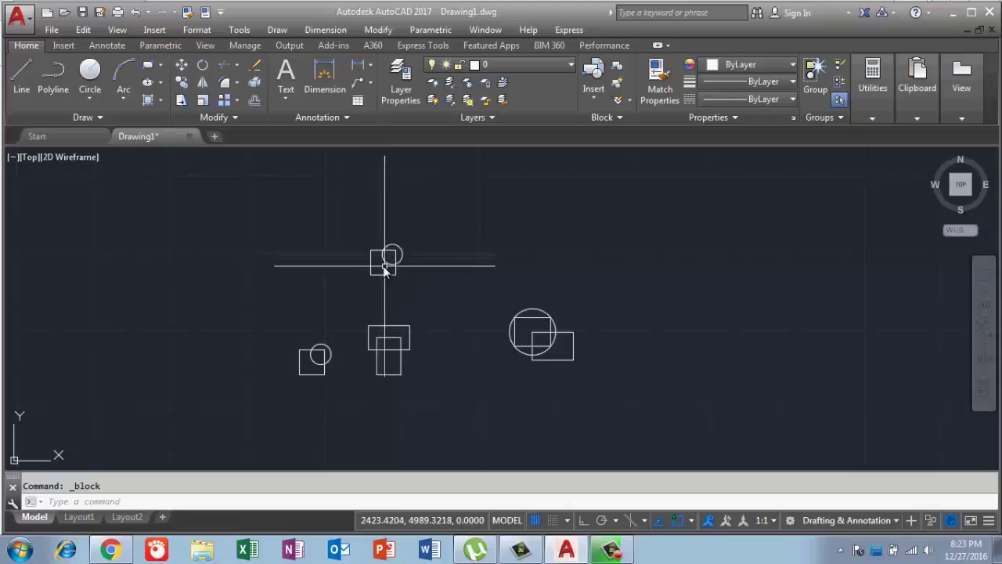
scroll(384, 263, "up", 5)
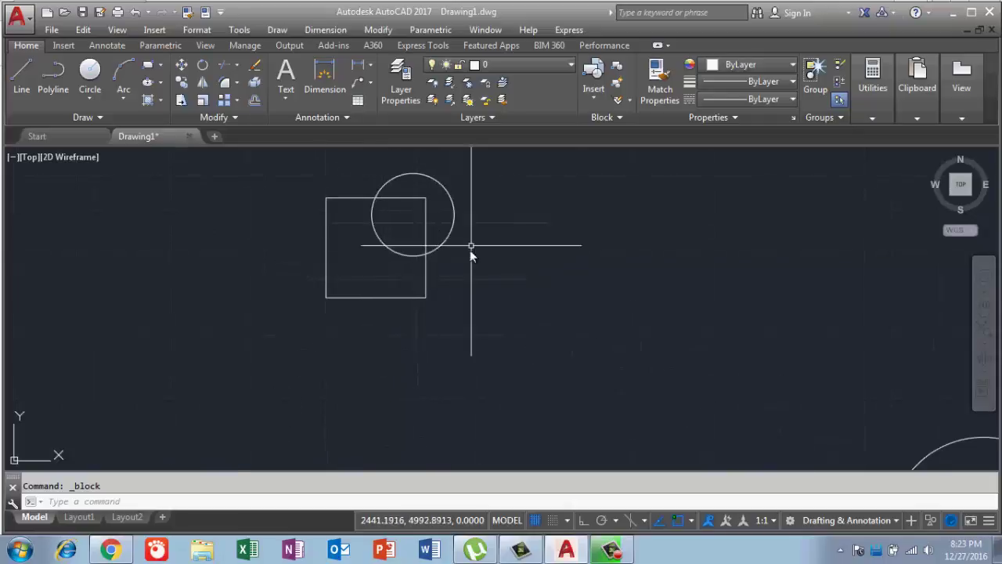
scroll(409, 227, "down", 5)
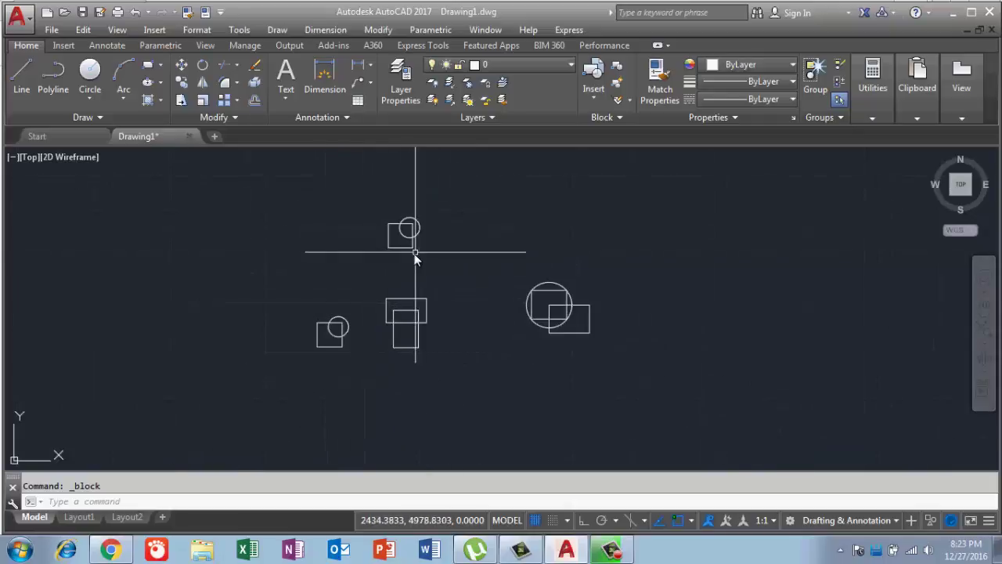
scroll(407, 247, "up", 2)
scroll(415, 235, "up", 2)
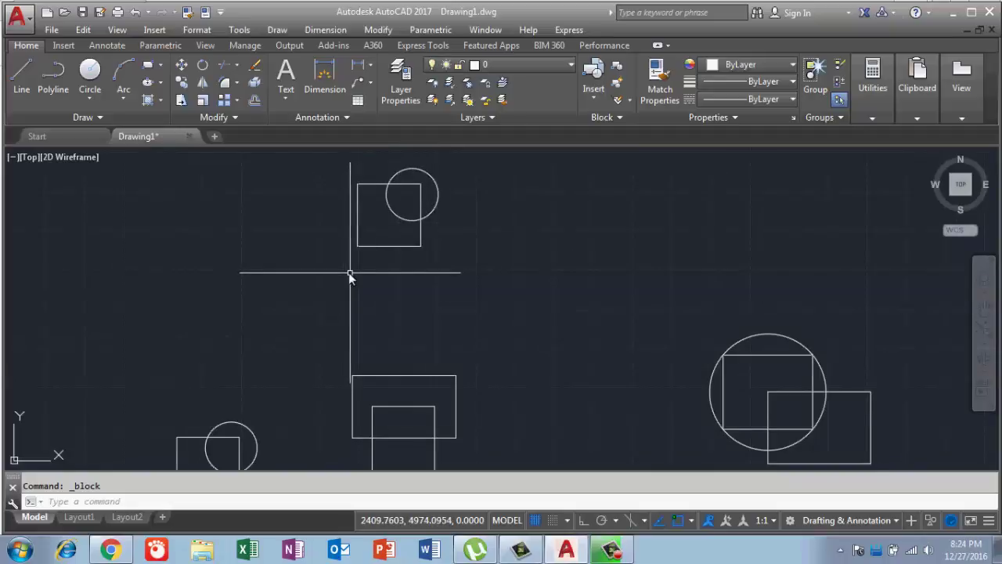
left_click(406, 246)
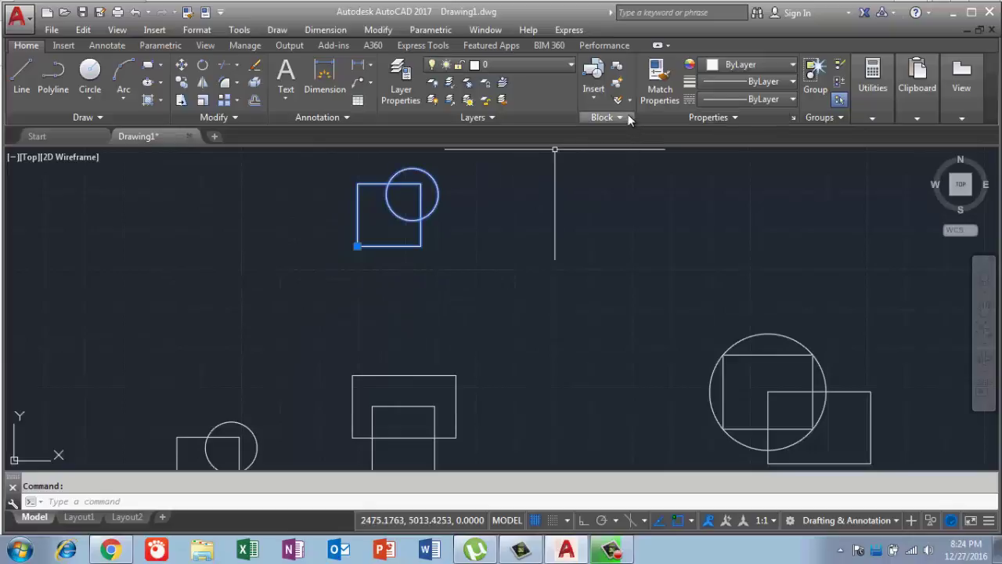
Insert a copy of block 2 at the upper right from the block gallery
left_click(596, 101)
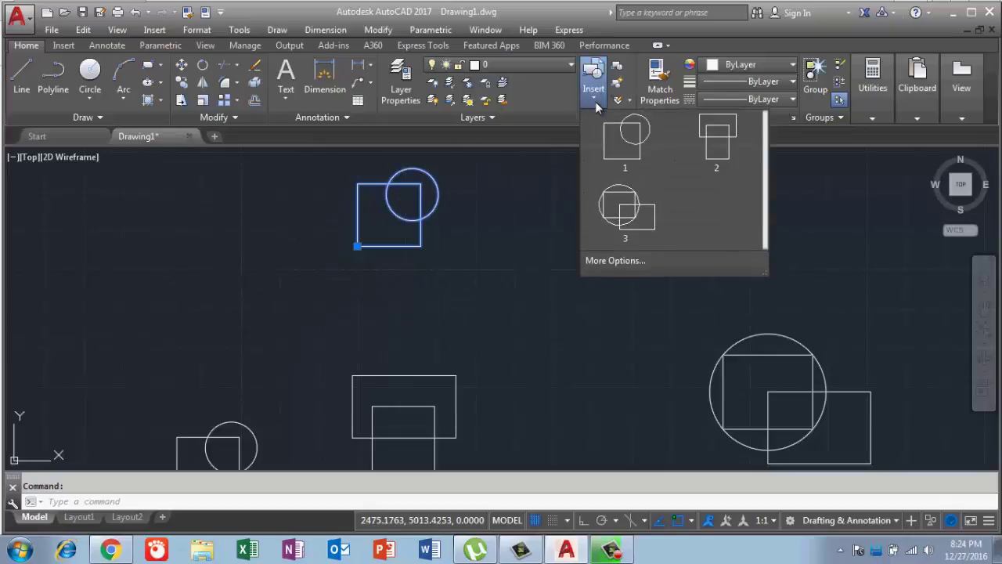
left_click(727, 157)
scroll(615, 252, "down", 3)
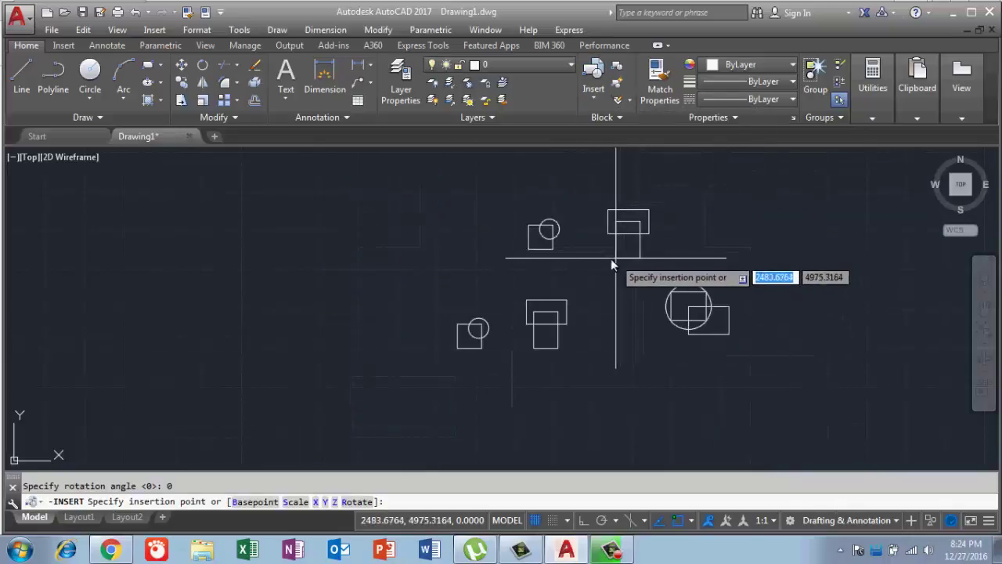
left_click(612, 248)
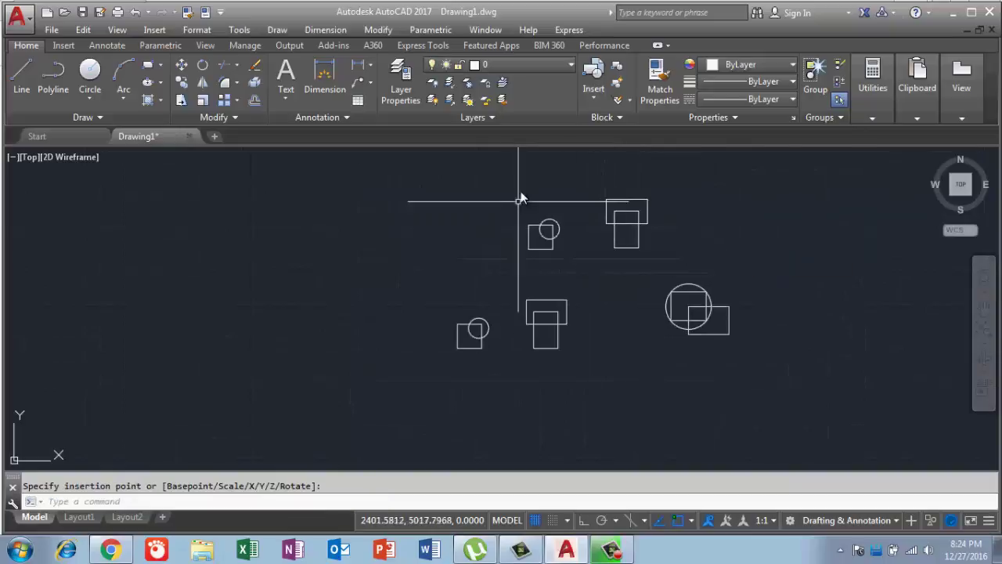
Open and cancel Create Block, then select the upper stacked-rectangles copy
left_click(615, 71)
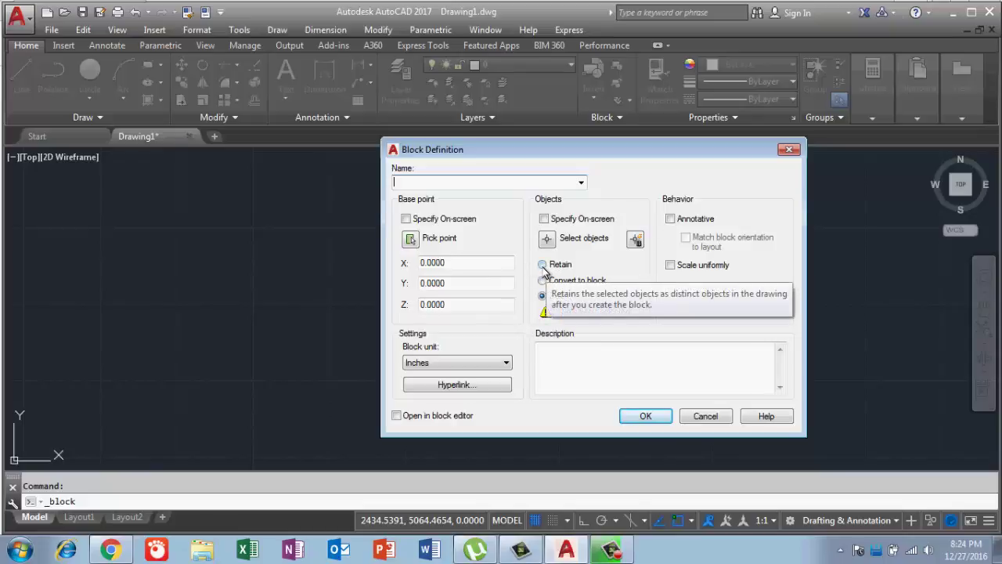
left_click(788, 149)
left_click(639, 251)
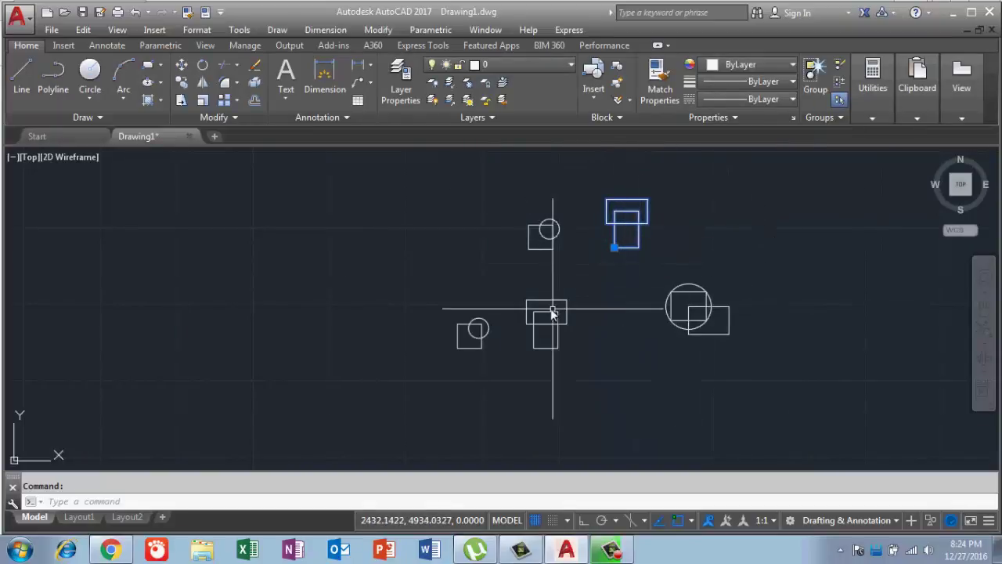
key("Escape")
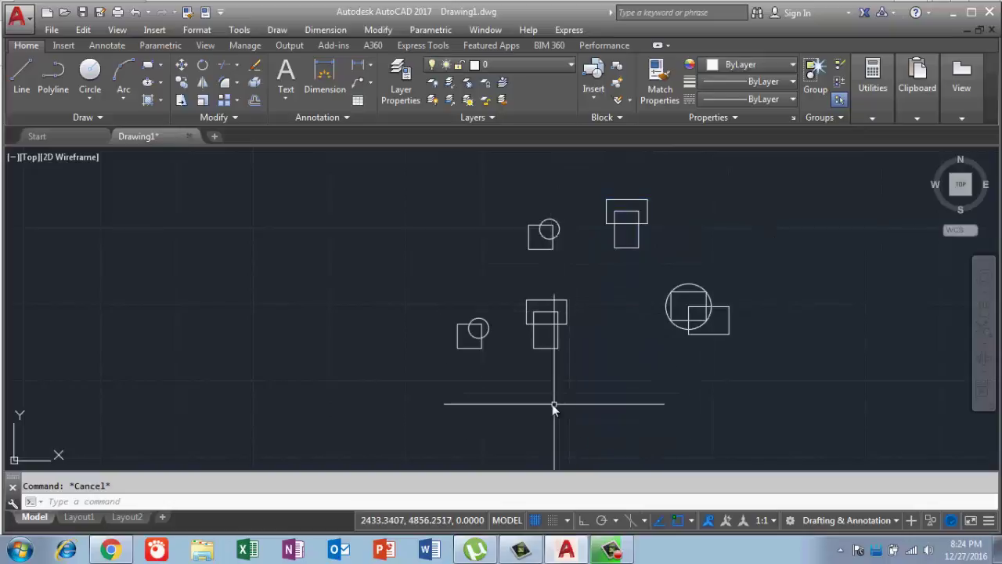
left_click(537, 351)
key("Escape")
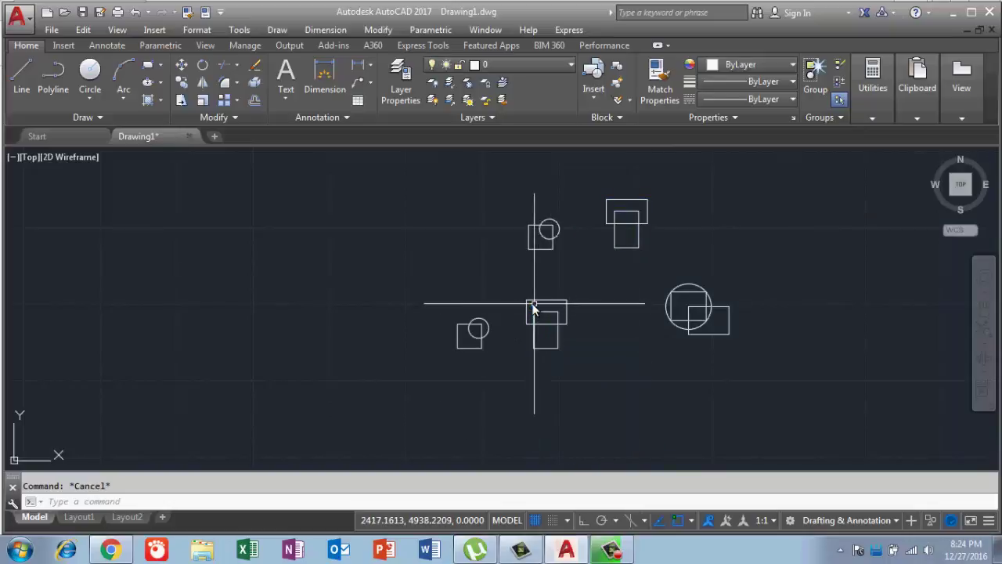
left_click(533, 294)
left_click(526, 307)
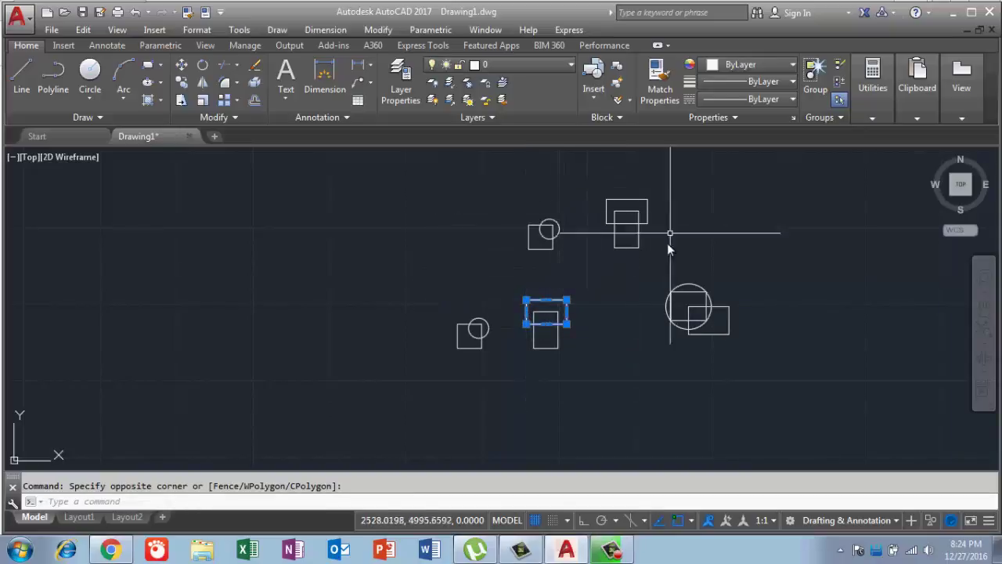
key("Escape")
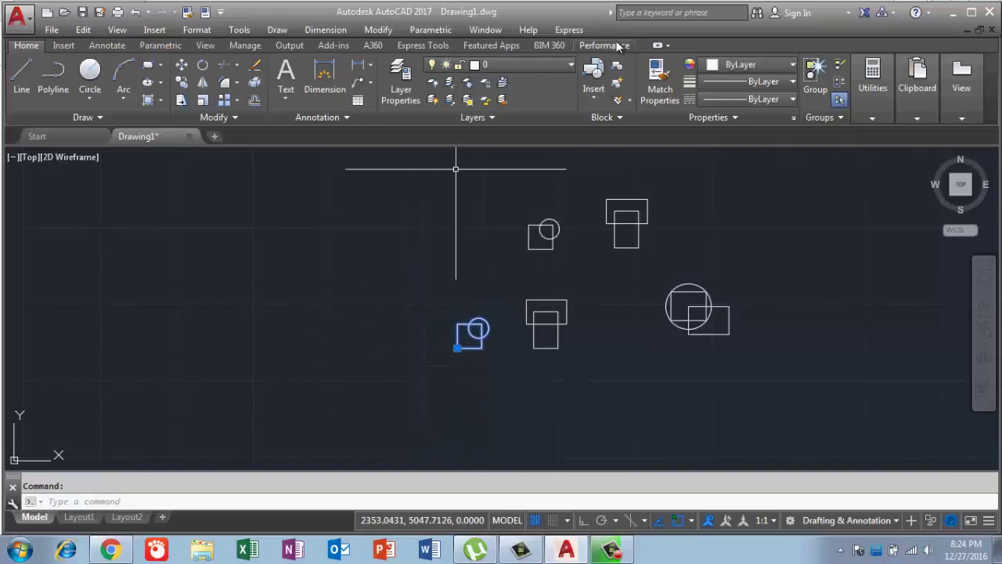
left_click(617, 67)
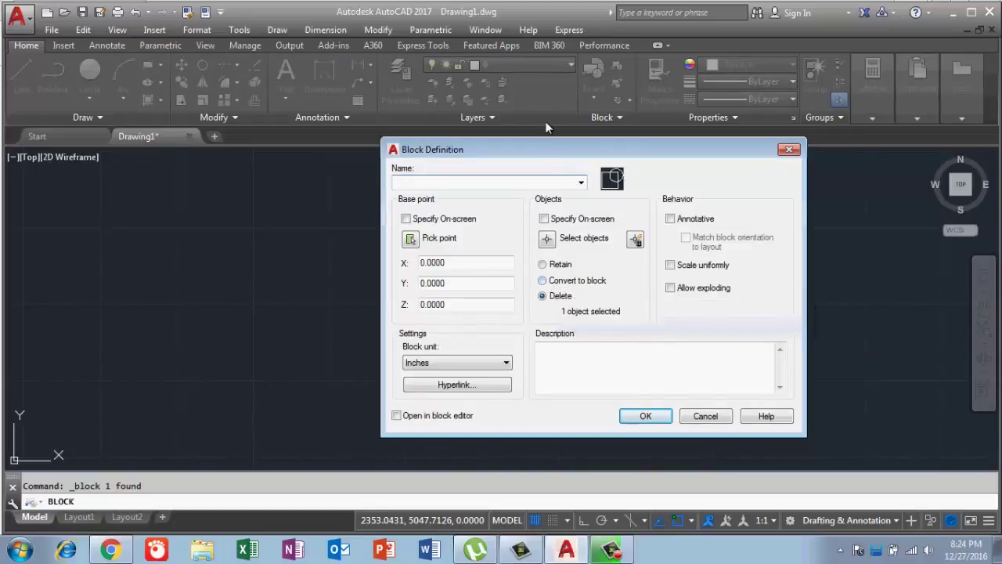
mouse_move(532, 155)
left_mouse_down()
mouse_move(749, 155)
mouse_move(164, 143)
left_mouse_up()
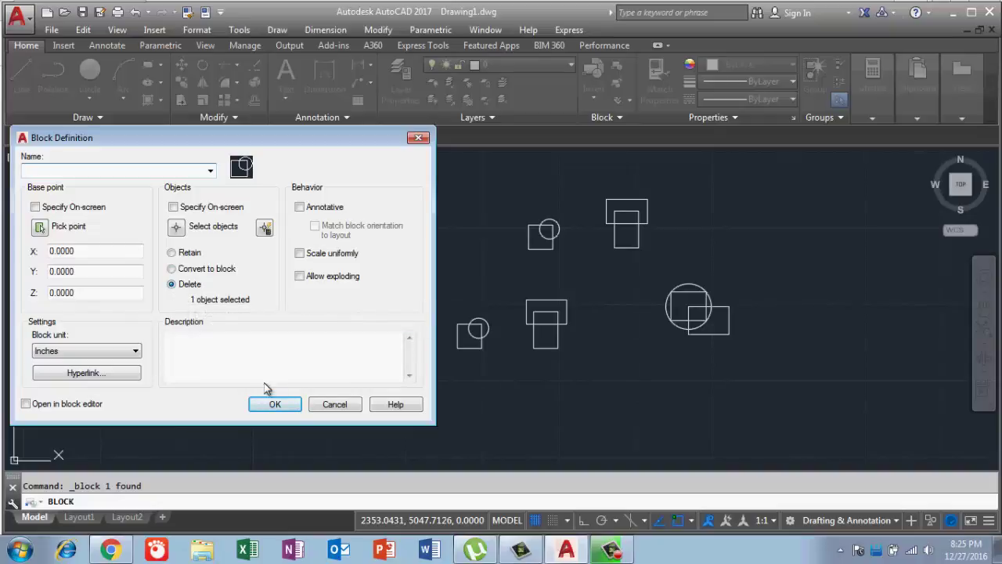
left_click(334, 404)
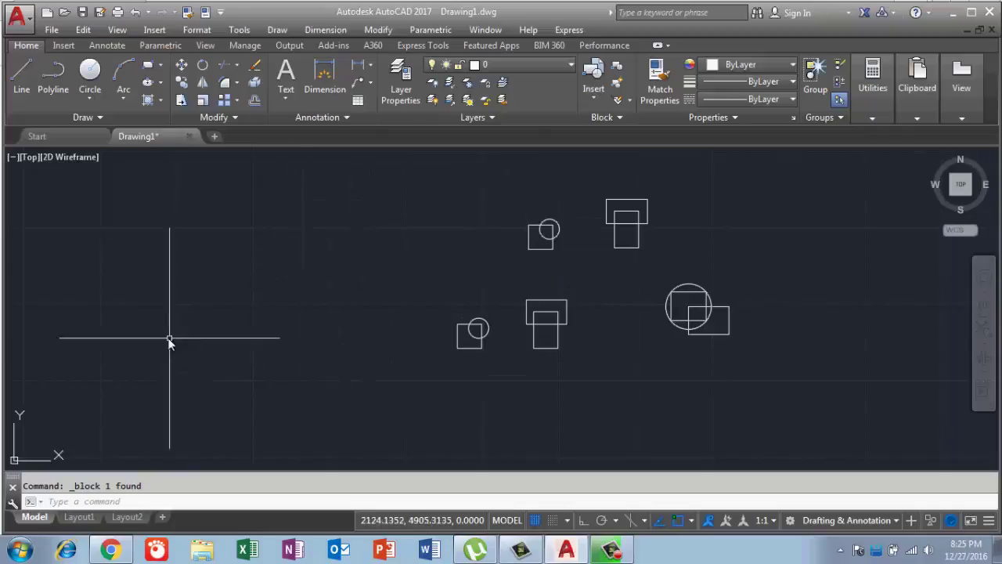
Cancel the Block Definition dialog, then window-select and delete every shape group
left_click(616, 67)
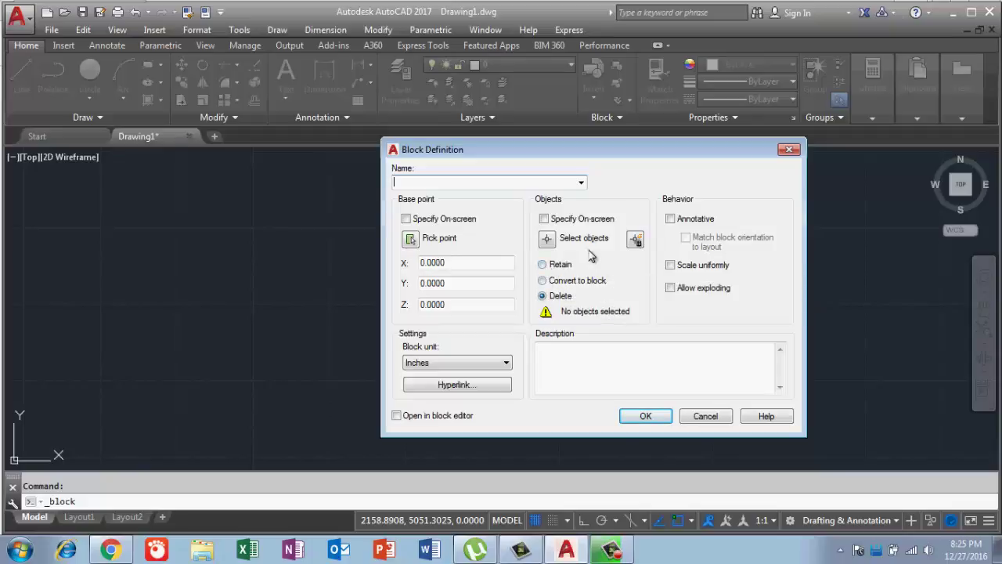
left_click(789, 149)
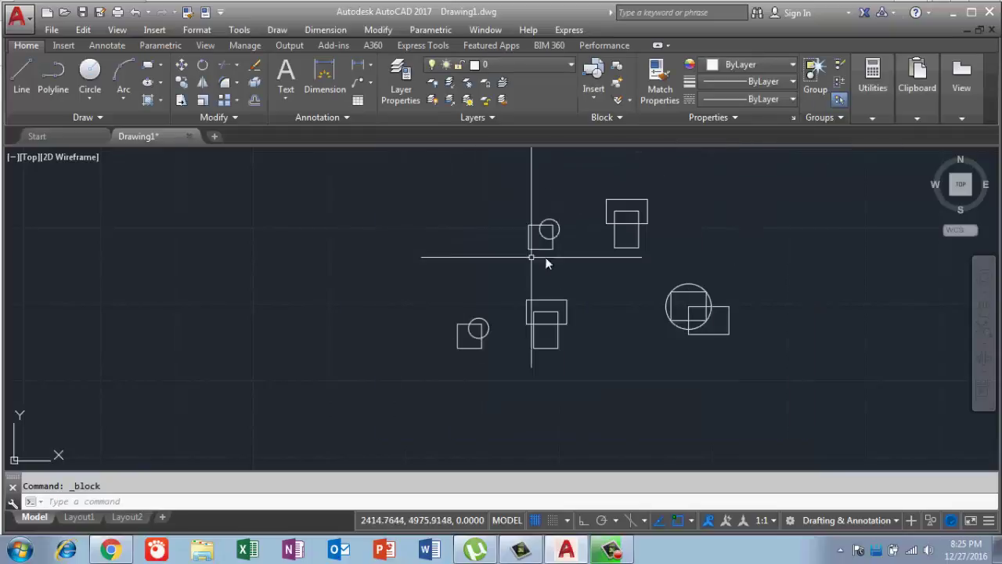
left_click(520, 215)
left_click(689, 313)
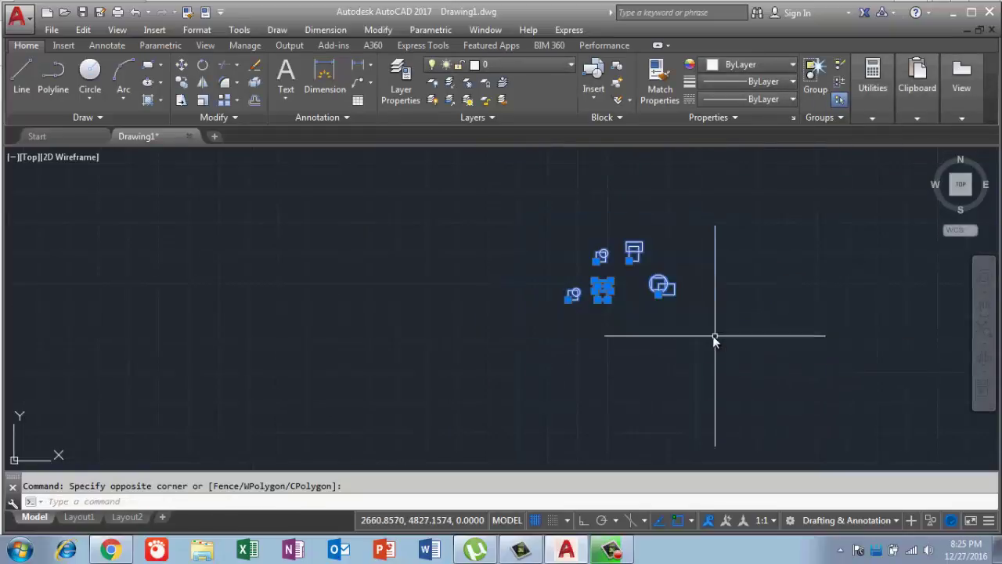
key("Delete")
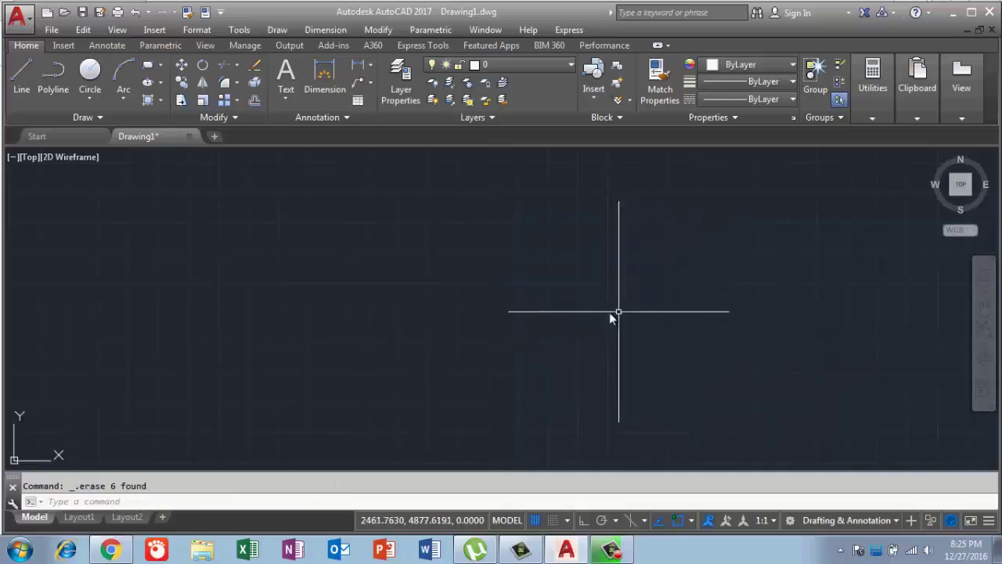
Draw a square with RECTANG
type("rec")
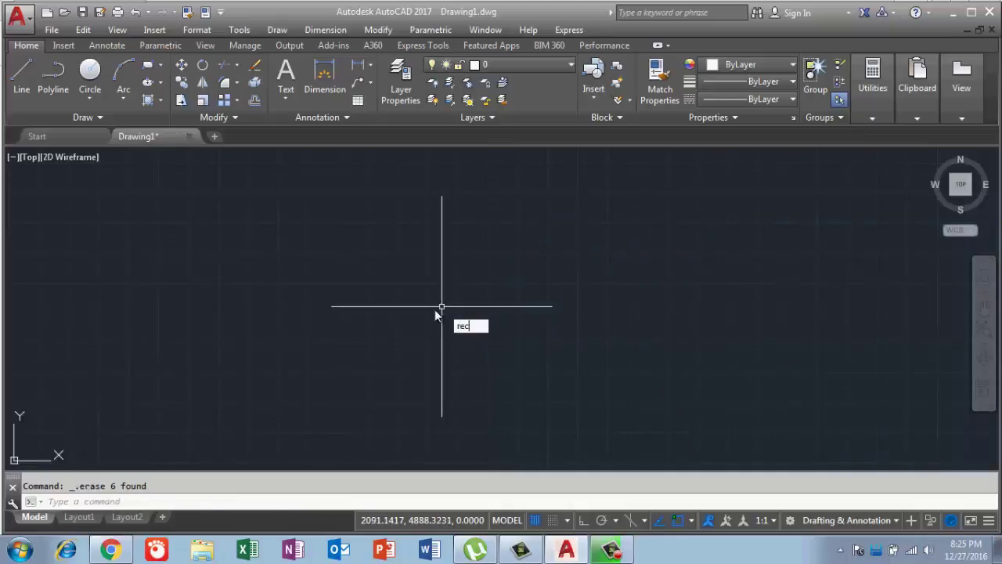
key("Return")
left_click(404, 268)
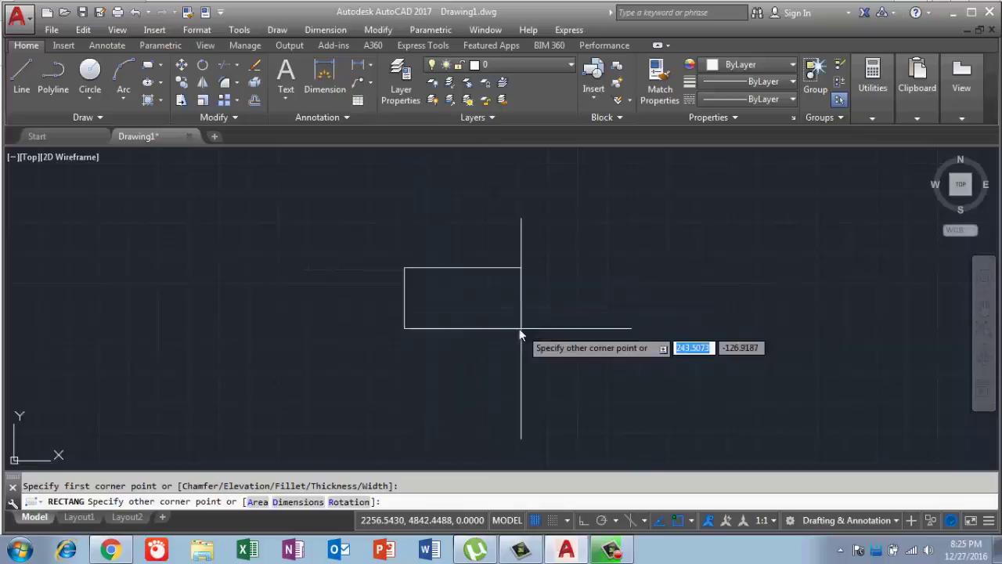
left_click(469, 330)
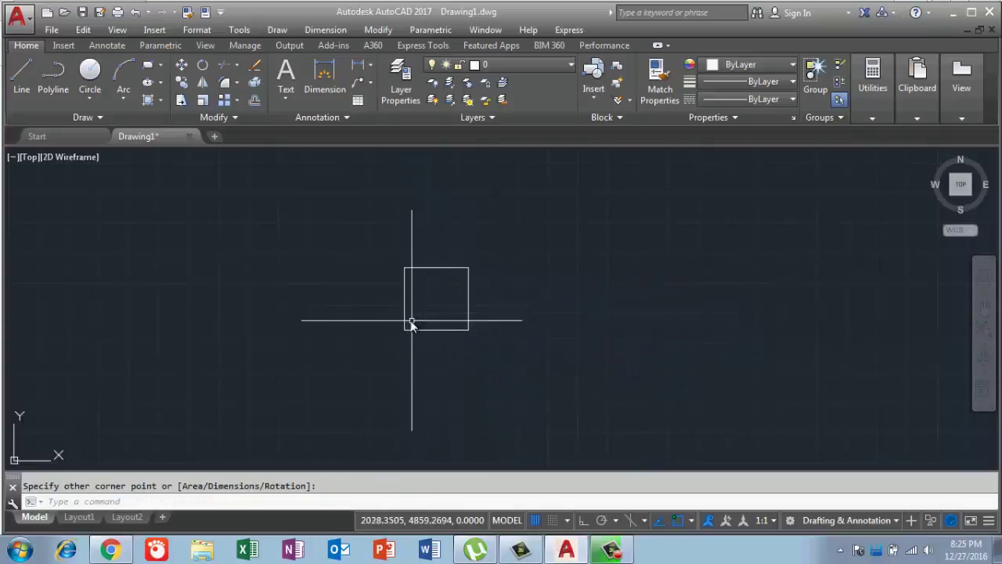
right_click(408, 332)
key("Escape")
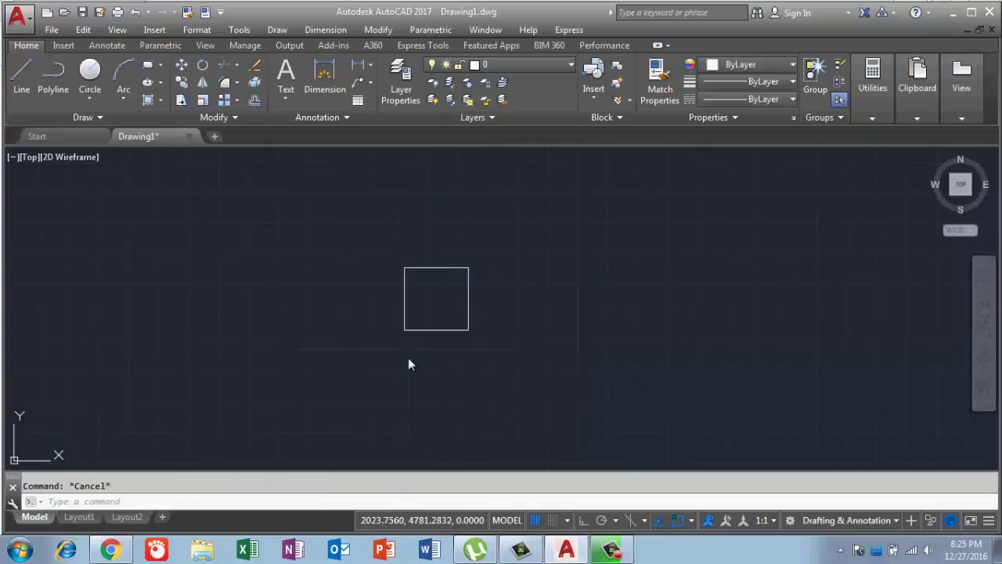
Draw a closed three-point polyline triangle to the right of the square
type("pl")
key("Return")
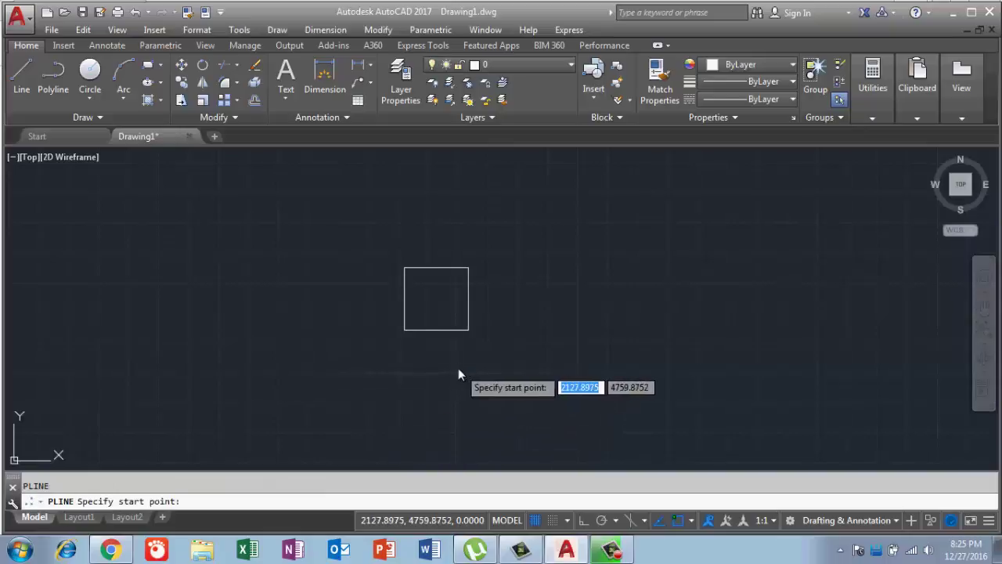
left_click(460, 367)
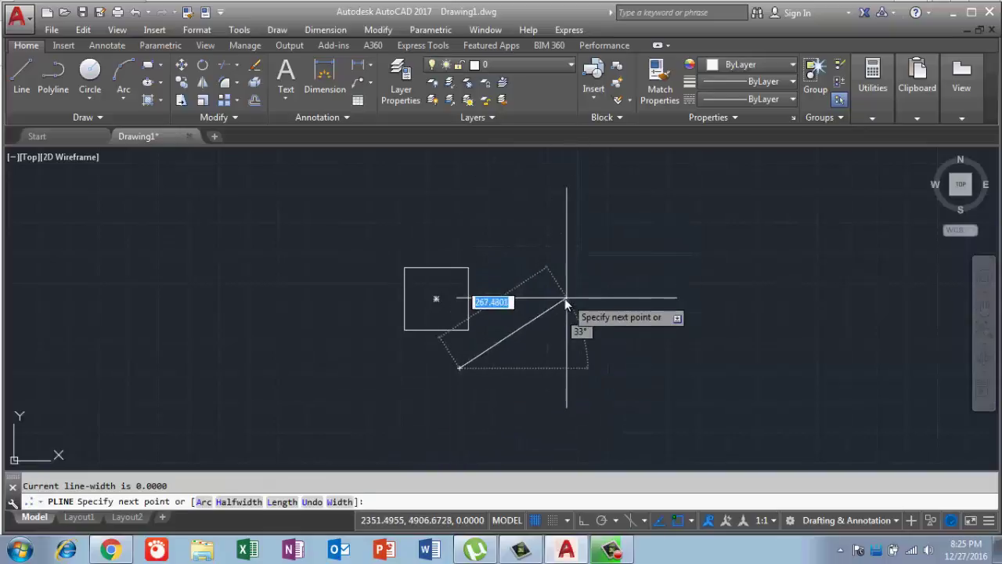
left_click(545, 276)
left_click(593, 386)
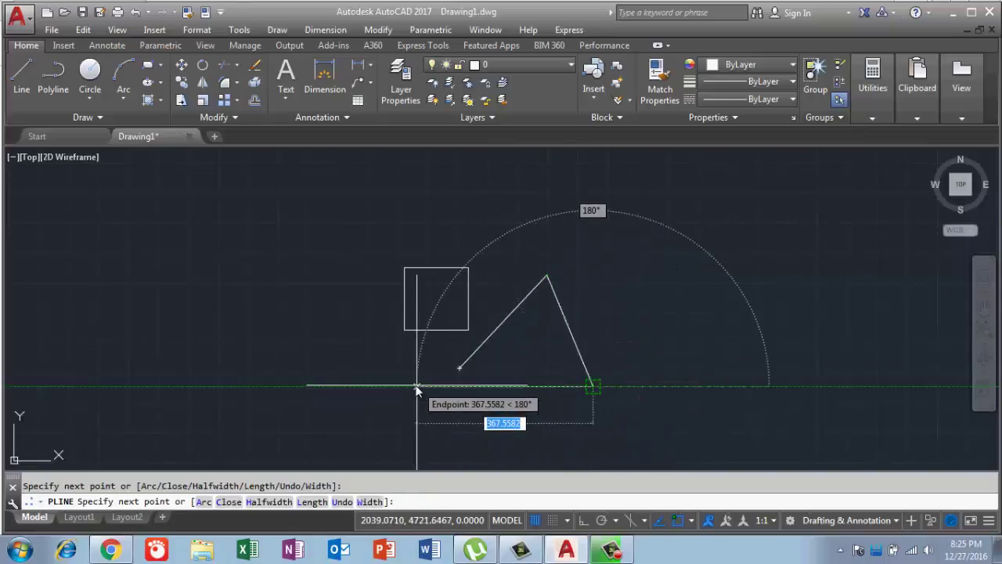
type("c")
key("Return")
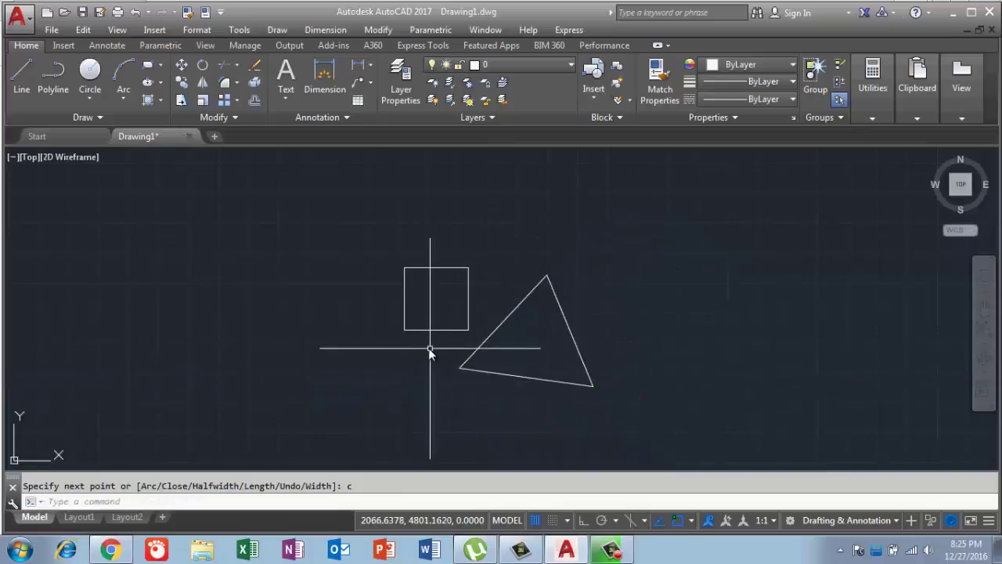
Draw a small circle above the triangle and open Block Definition
type("c")
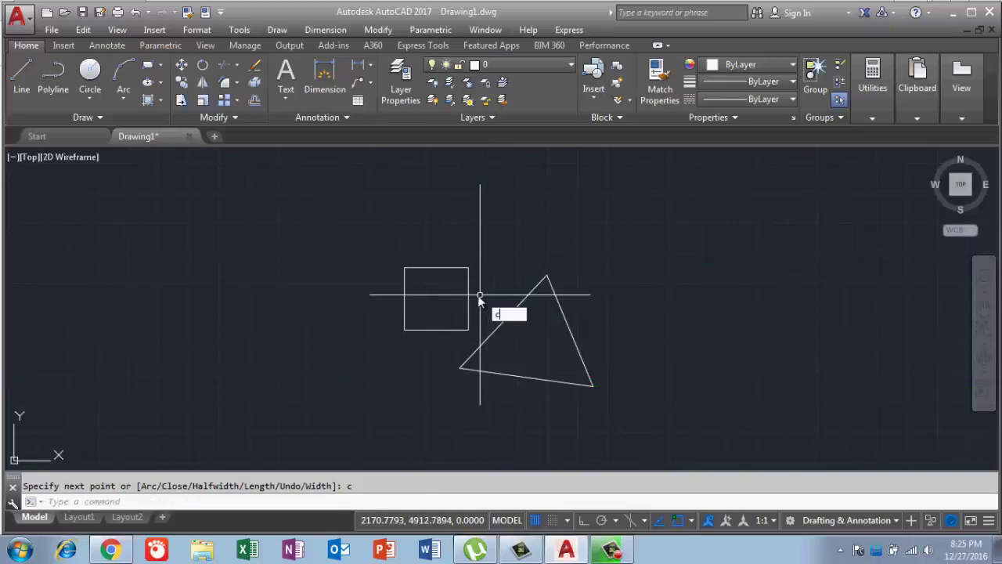
key("Return")
left_click(487, 269)
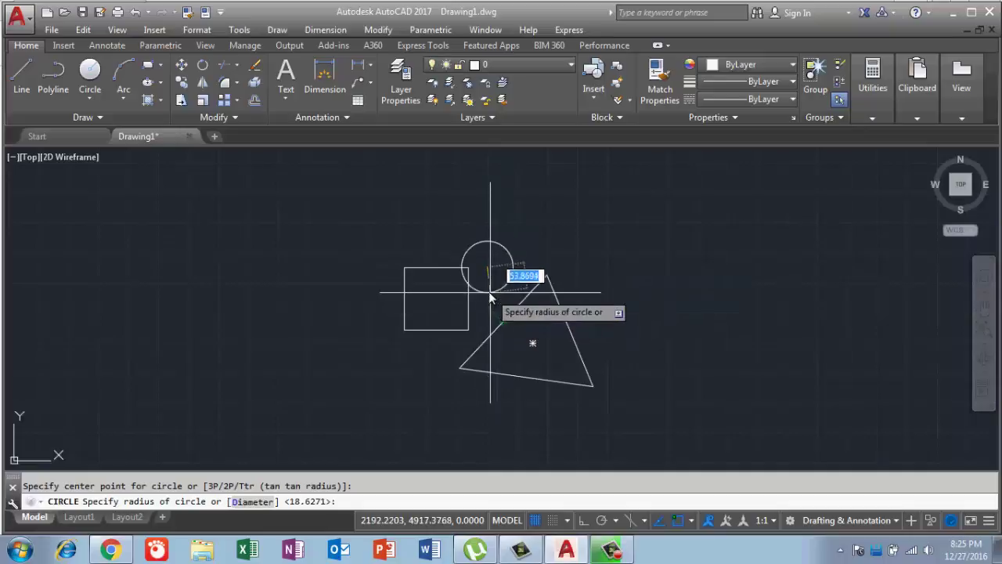
left_click(488, 291)
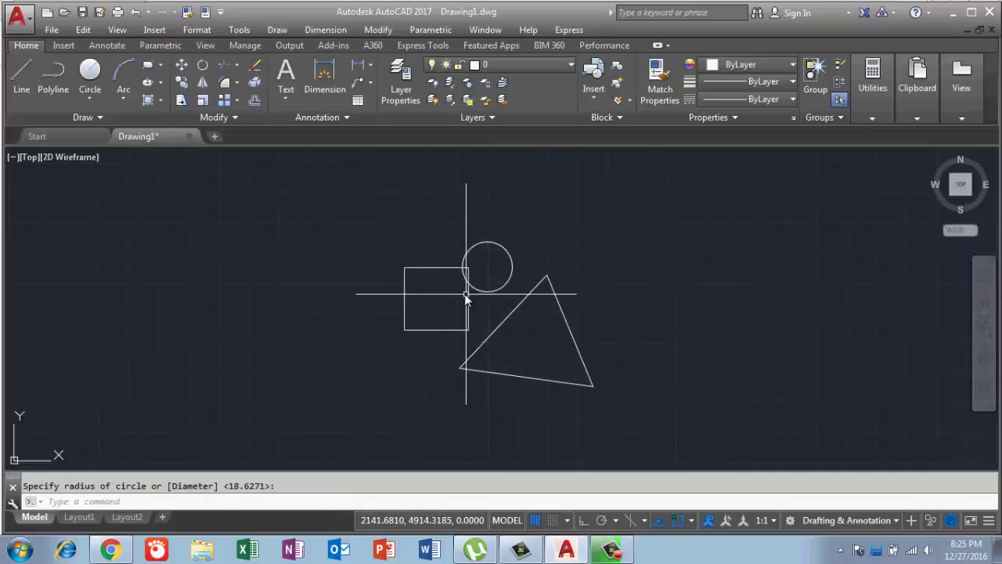
left_click(623, 70)
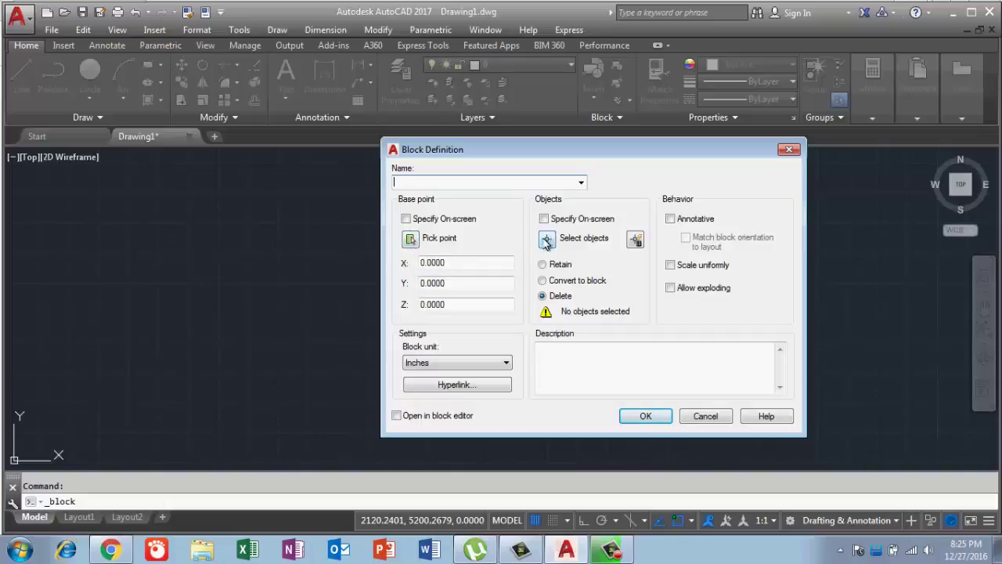
Choose Convert to block and crossing-select the square, triangle and circle
left_click(544, 281)
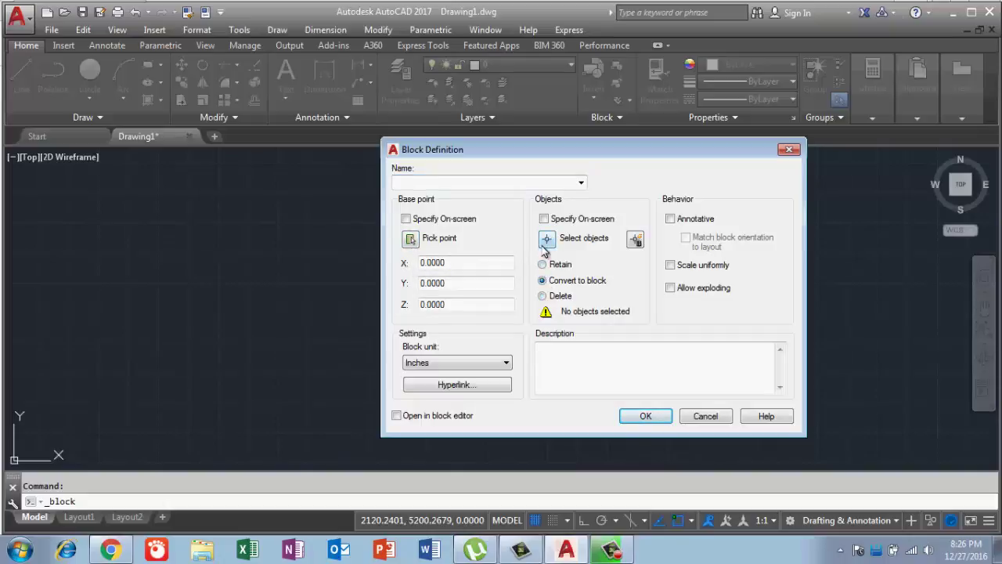
left_click(545, 239)
left_click(647, 394)
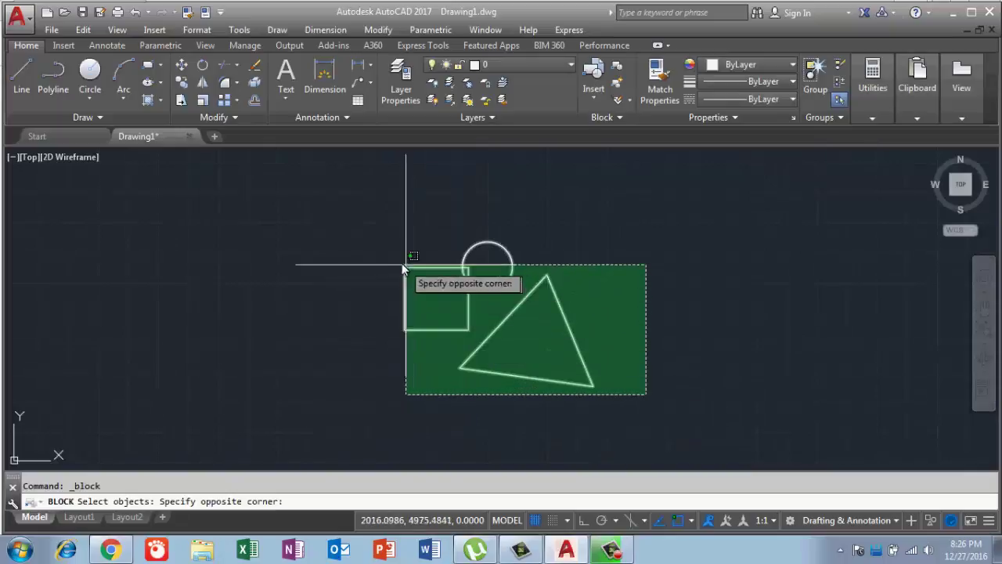
left_click(405, 265)
key("Return")
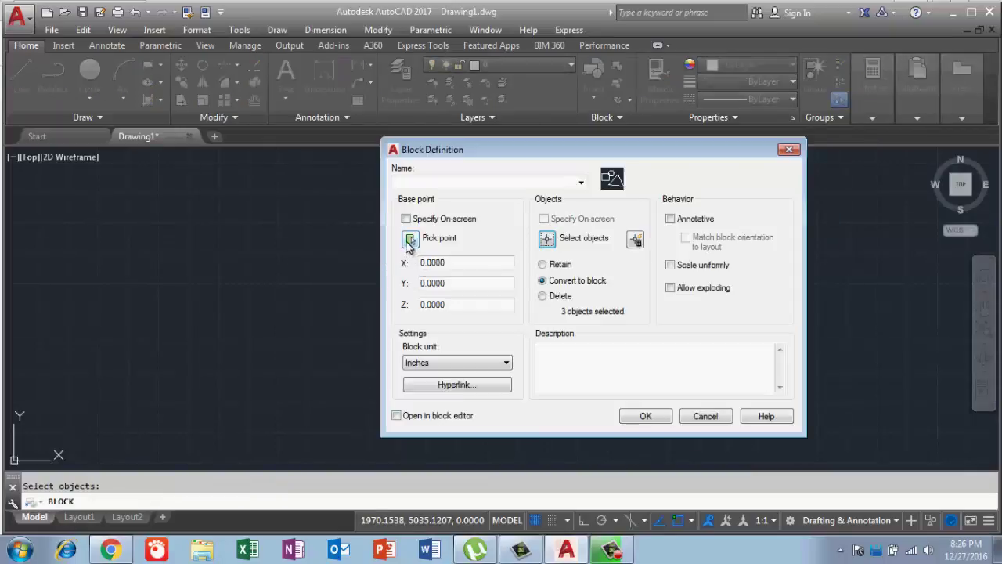
Base block 4 at the circle's centre, scaling uniformly and explodable, and create it
left_click(410, 238)
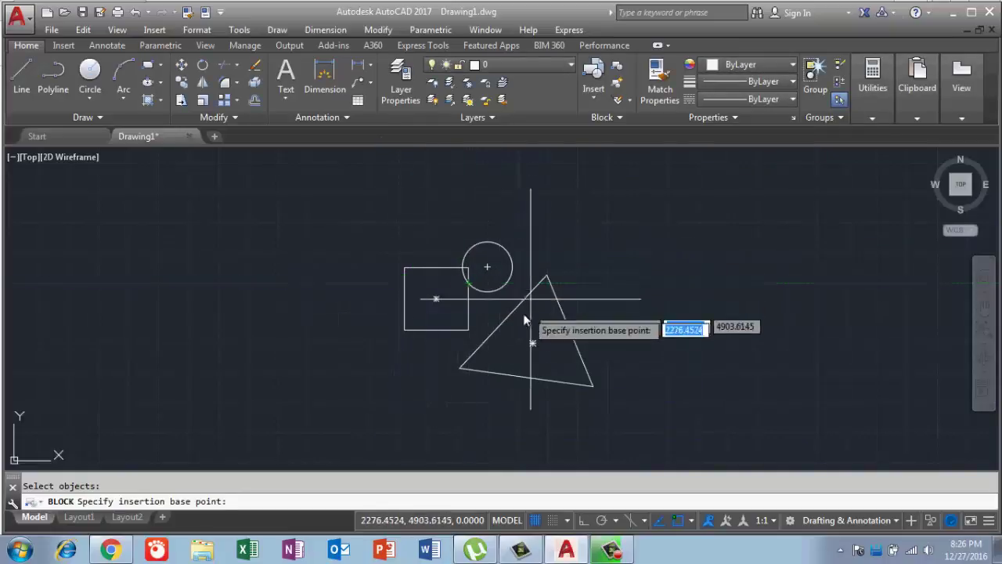
left_click(486, 276)
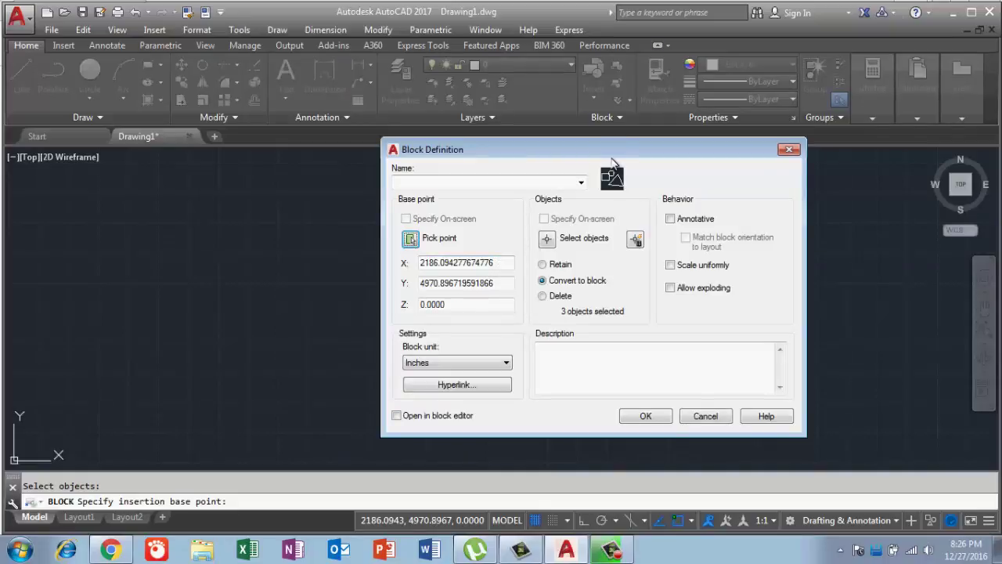
mouse_move(612, 155)
left_mouse_down()
mouse_move(774, 255)
mouse_move(589, 196)
left_mouse_up()
type("4")
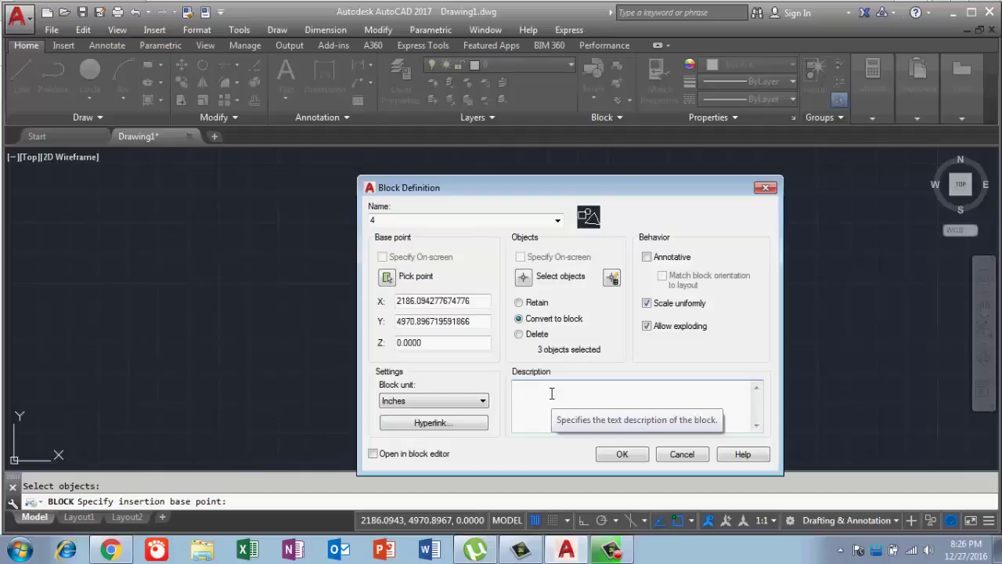
left_click(594, 391)
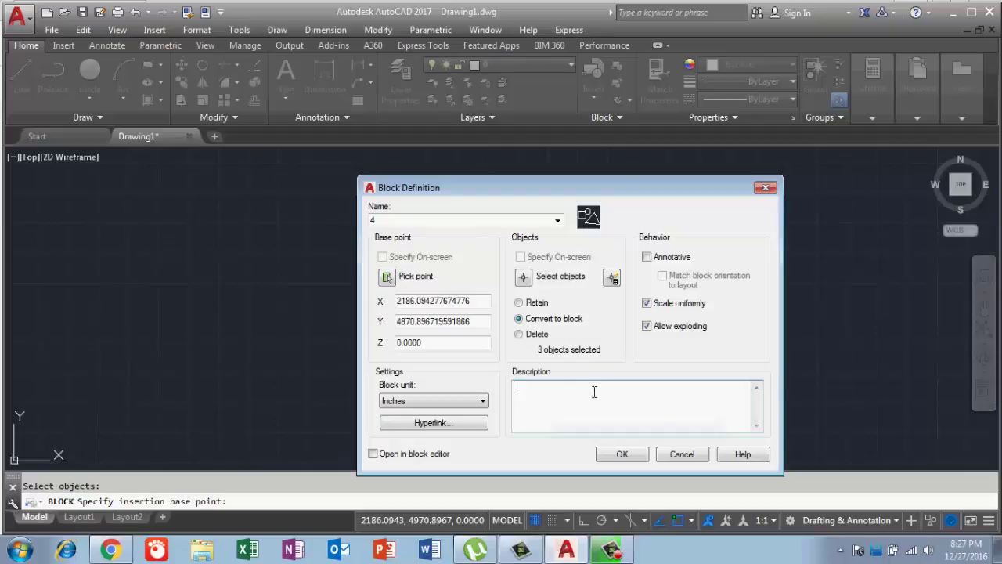
left_click(634, 458)
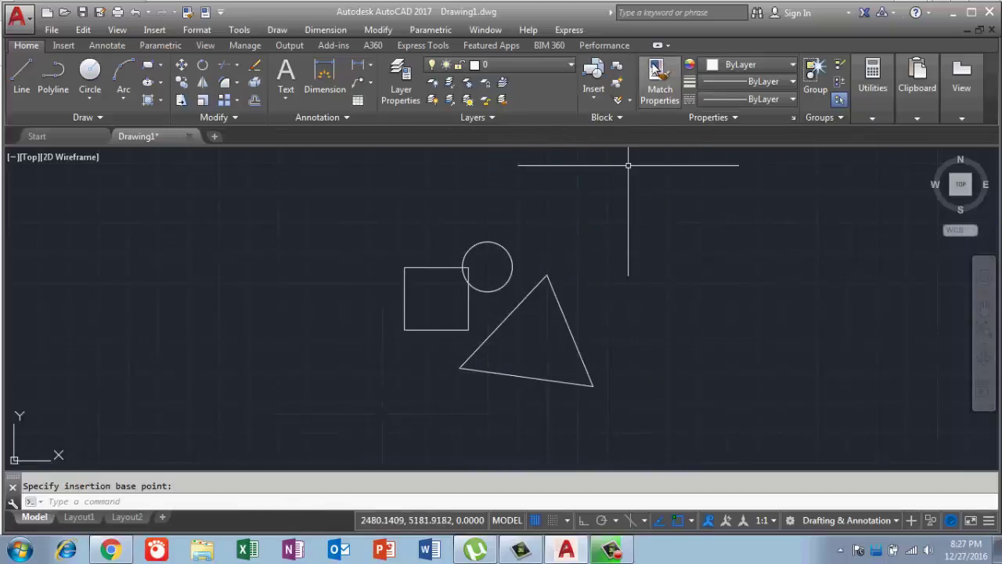
Insert a copy of block 4 lower-left of the original group
left_click(593, 107)
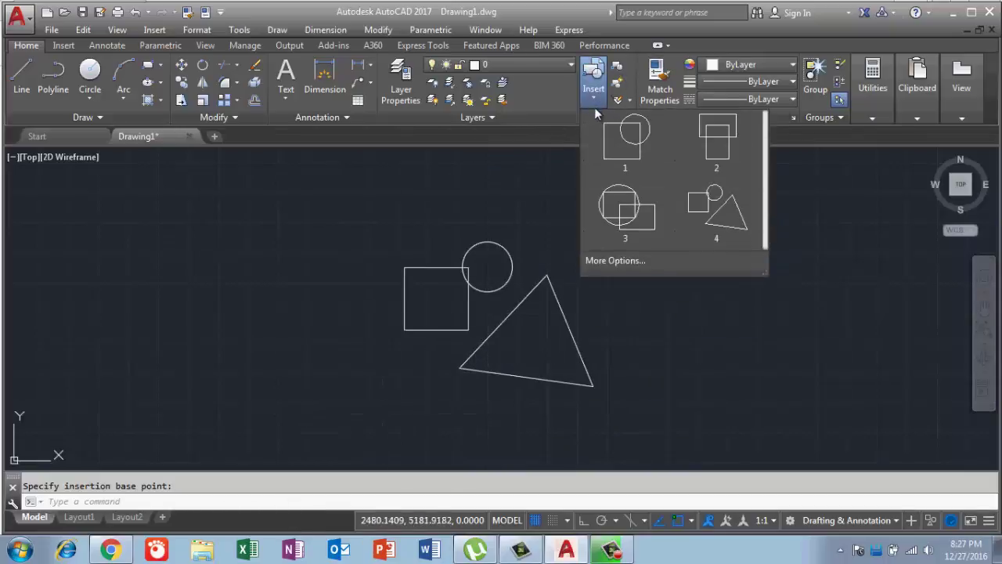
left_click(715, 199)
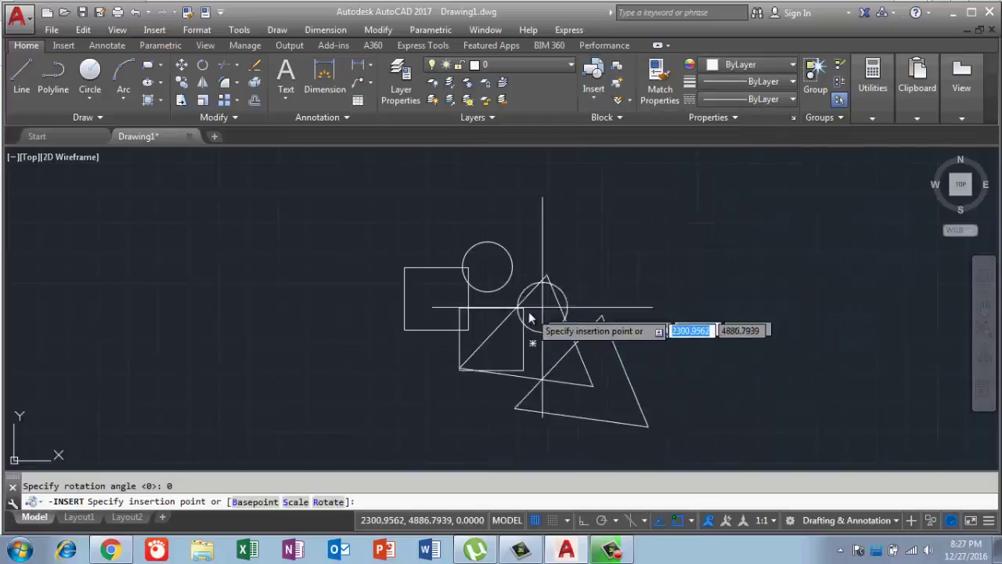
left_click(348, 415)
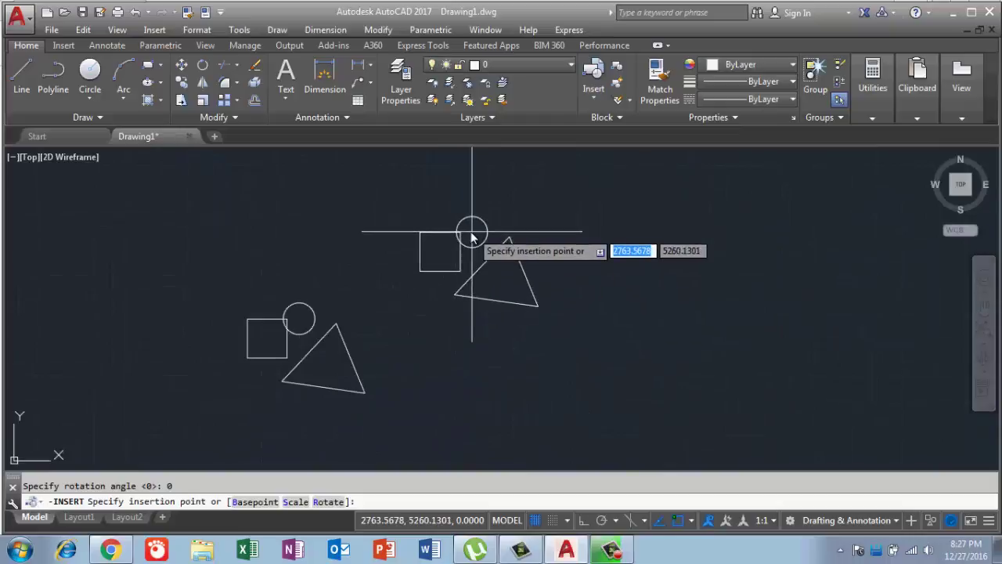
left_click(541, 272)
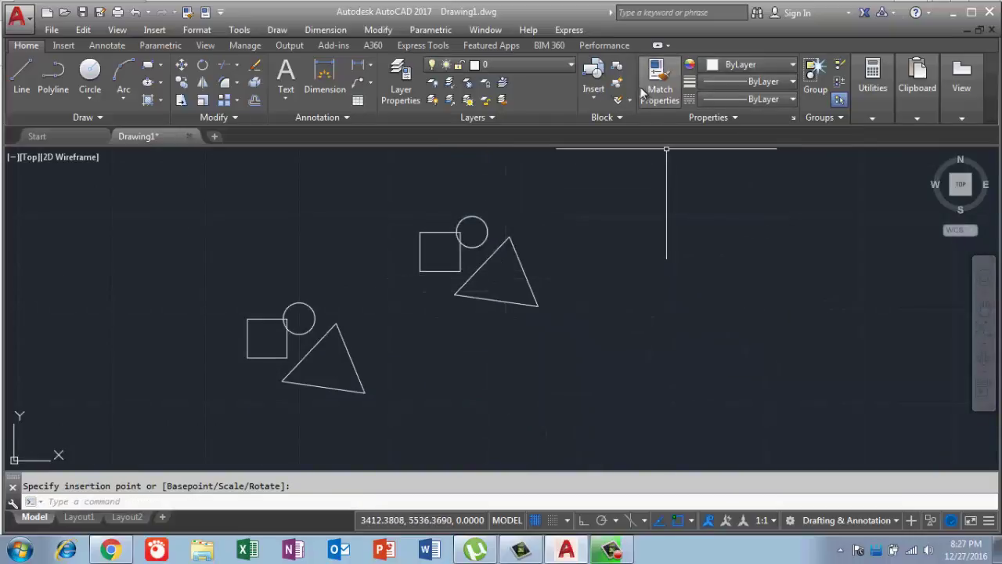
Insert a copy of block 1 to the right of the groups
left_click(598, 98)
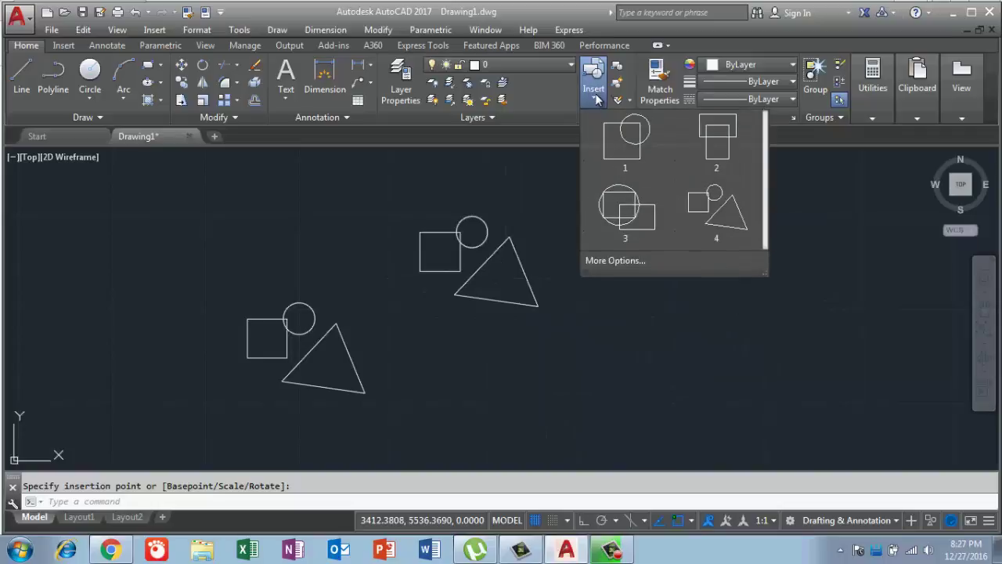
left_click(625, 148)
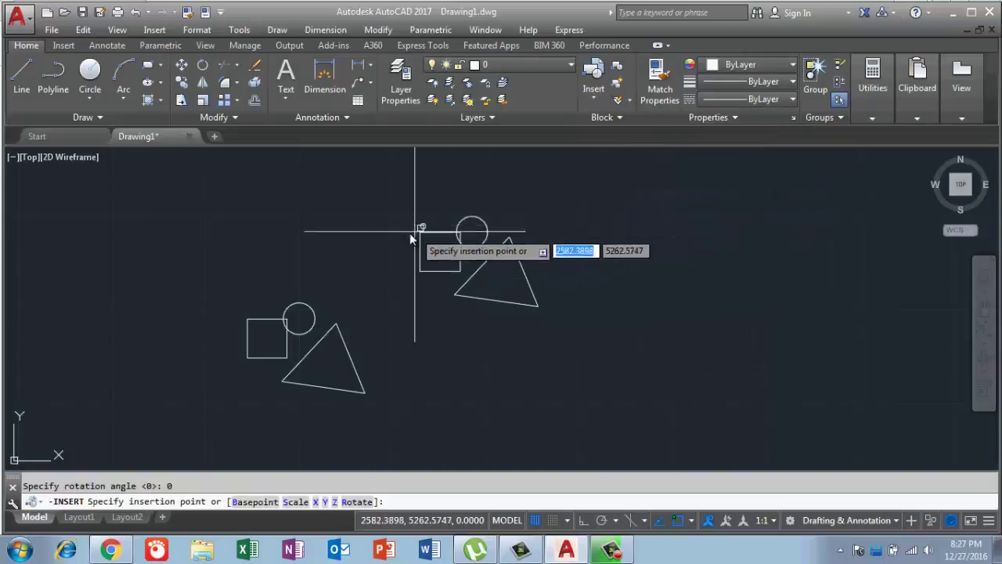
scroll(602, 261, "up", 2)
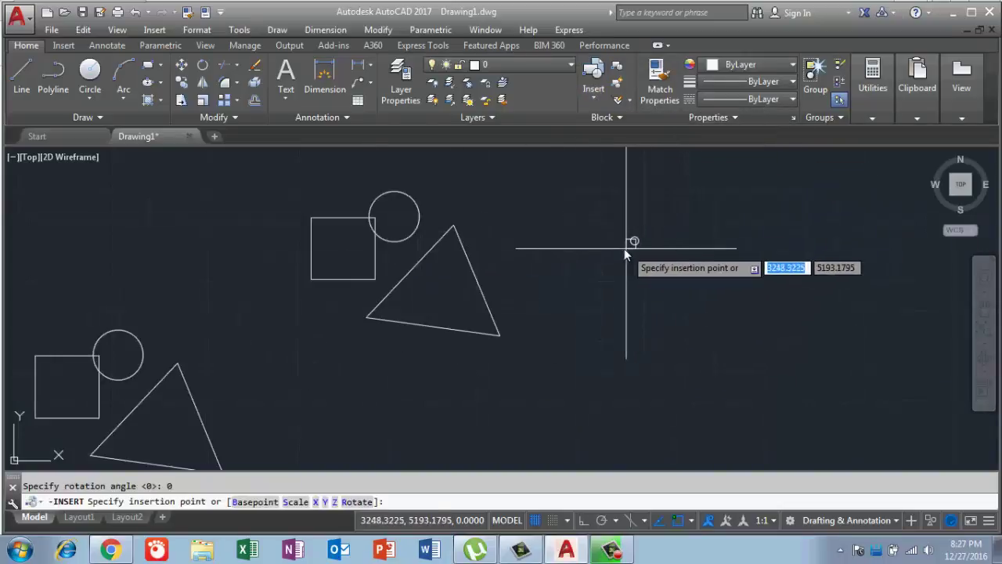
left_click(624, 248)
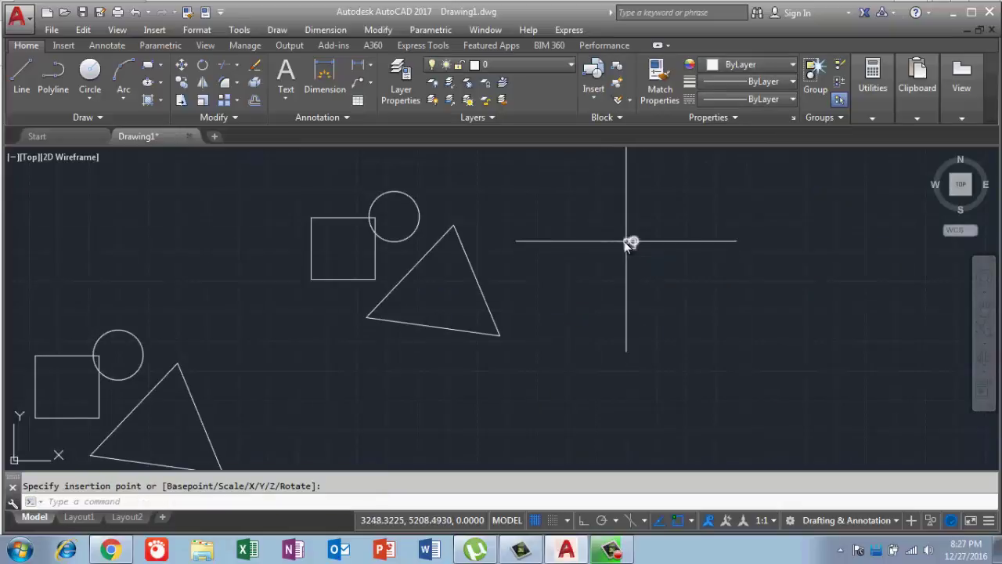
scroll(624, 236, "up", 2)
scroll(624, 236, "up", 2)
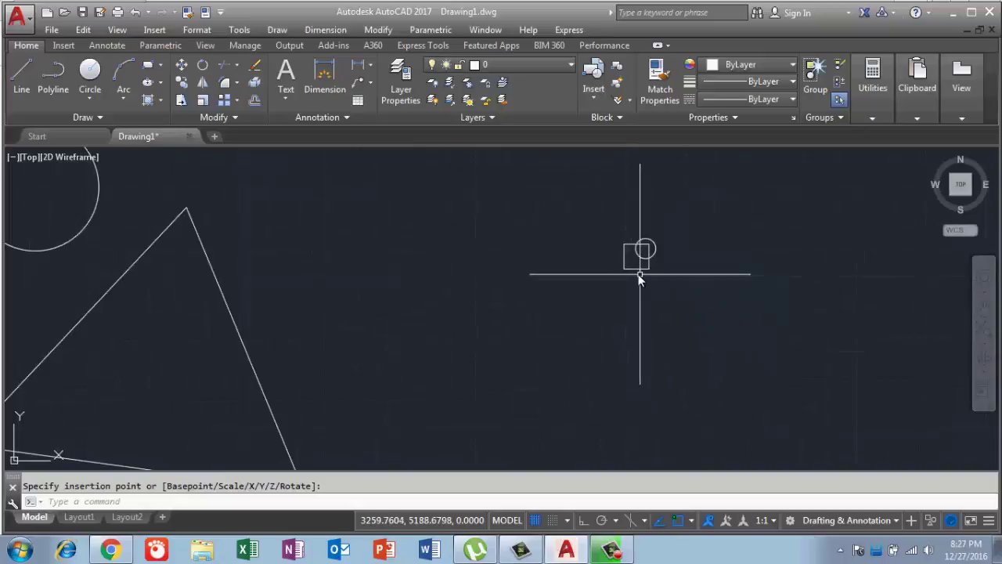
type("X")
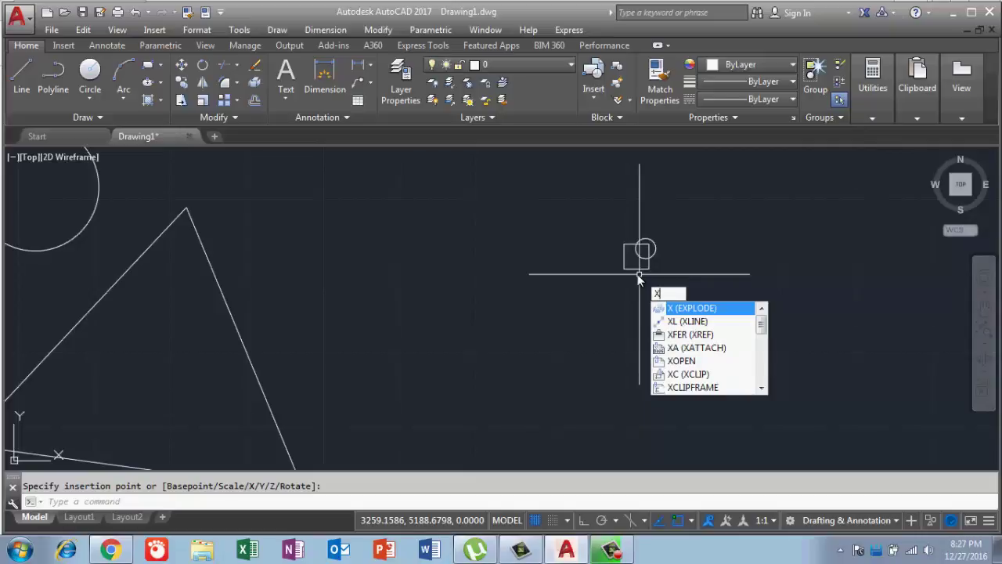
Try to explode the small block 1 copy, which cannot be exploded
key("Return")
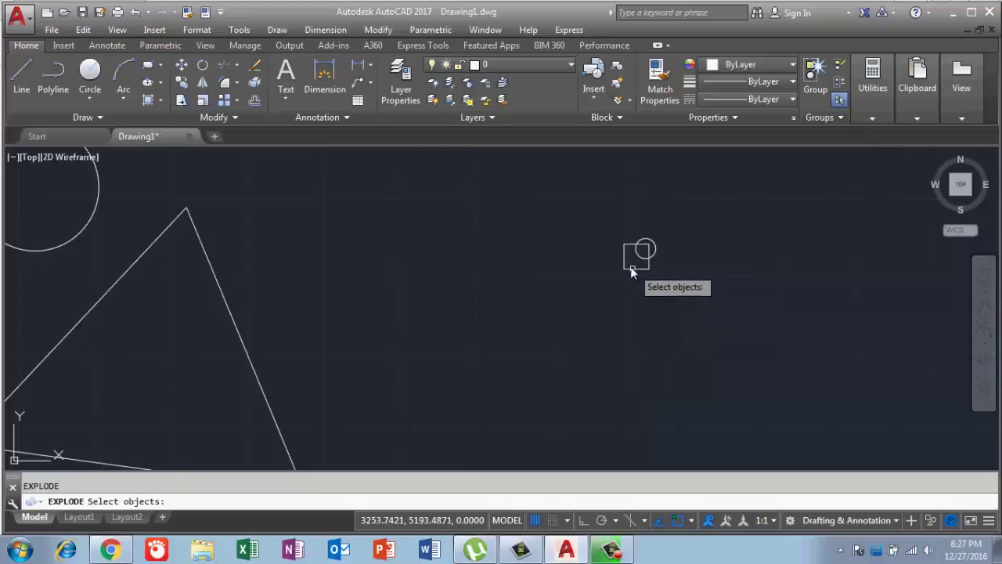
left_click(660, 270)
left_click(619, 224)
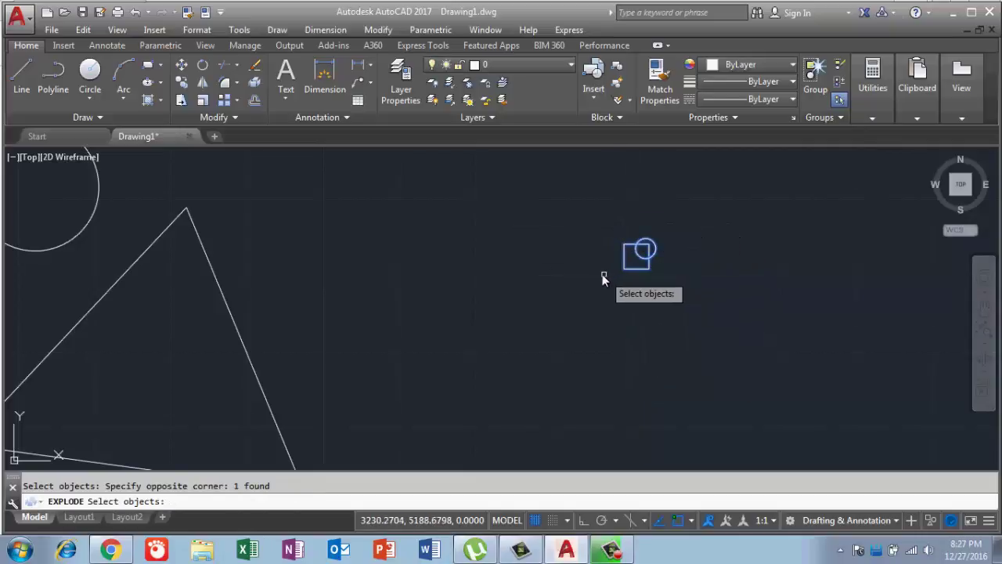
key("Return")
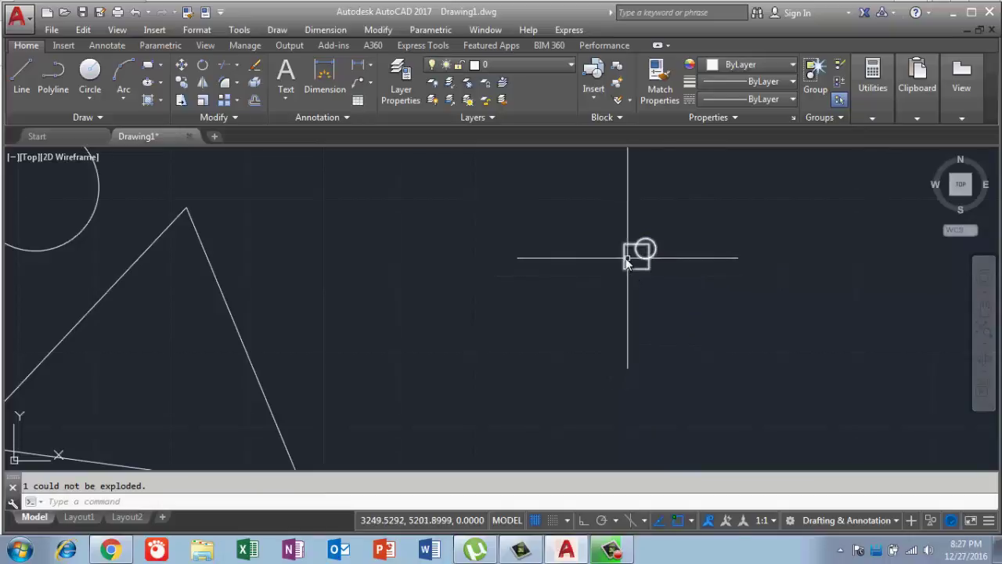
Reselect the block 1 copy and open the Block Definition dialog for it
left_click(627, 254)
left_click(587, 264)
scroll(656, 251, "up", 2)
scroll(633, 251, "up", 2)
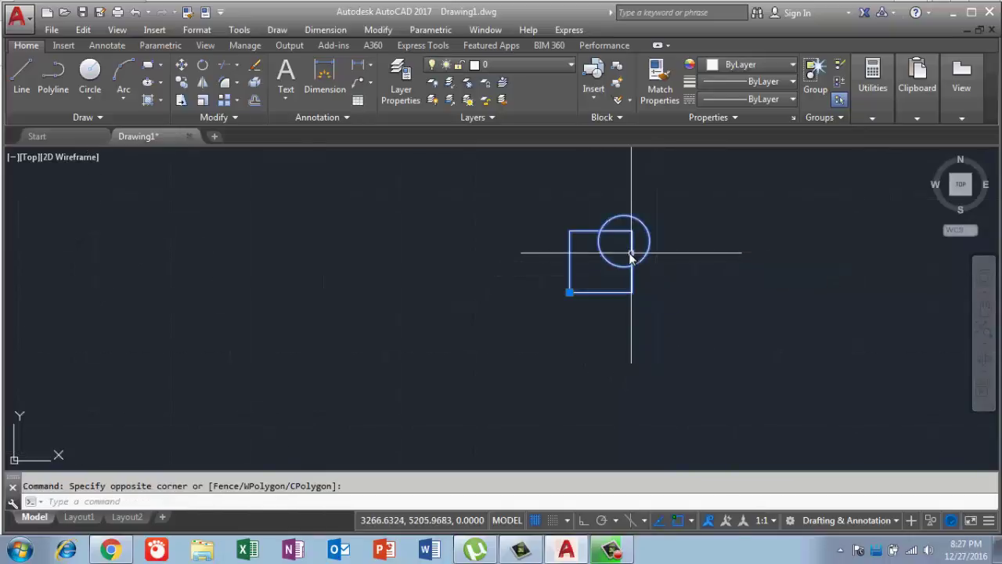
scroll(595, 298, "up", 2)
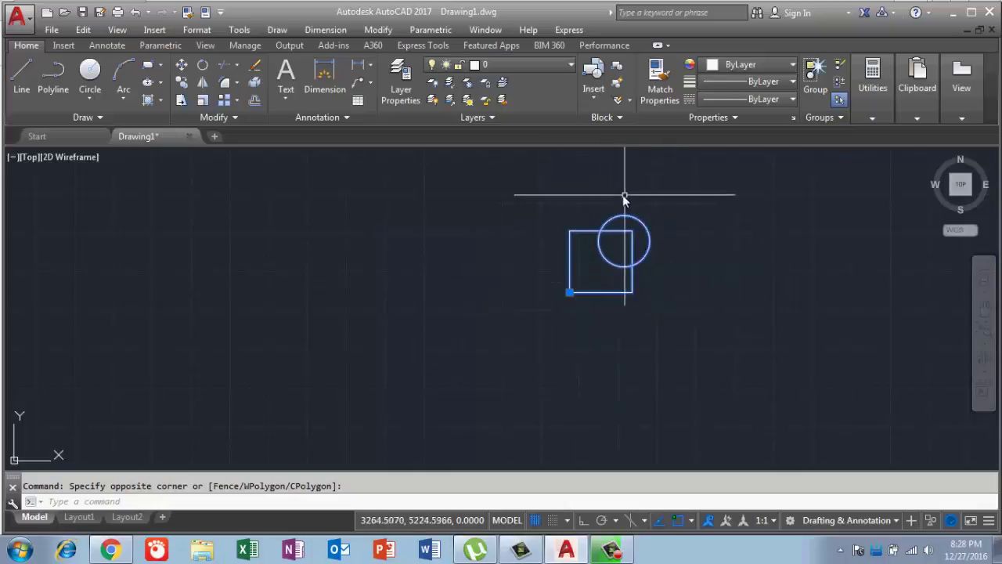
scroll(570, 293, "up", 2)
scroll(570, 295, "up", 2)
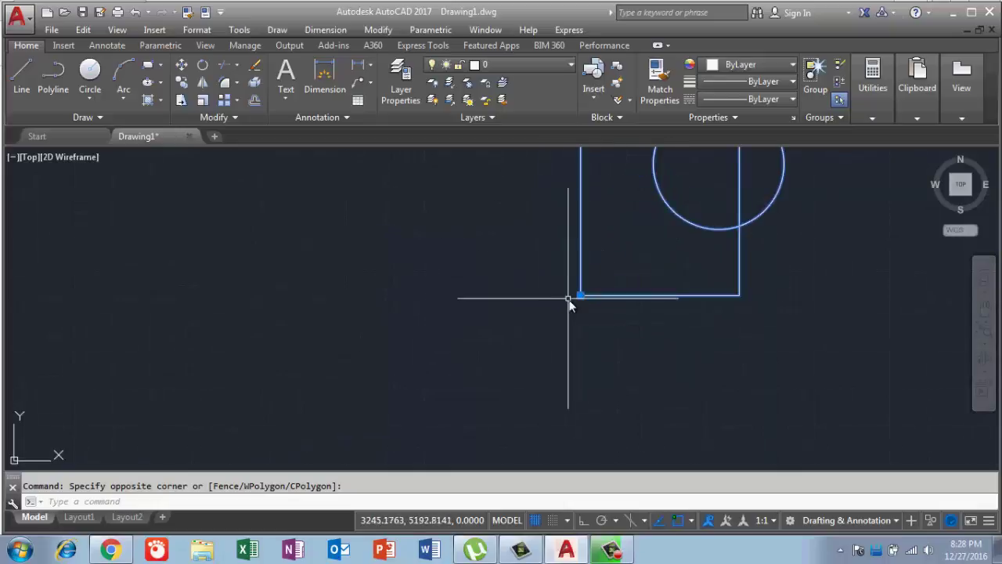
scroll(579, 300, "down", 2)
scroll(583, 314, "down", 3)
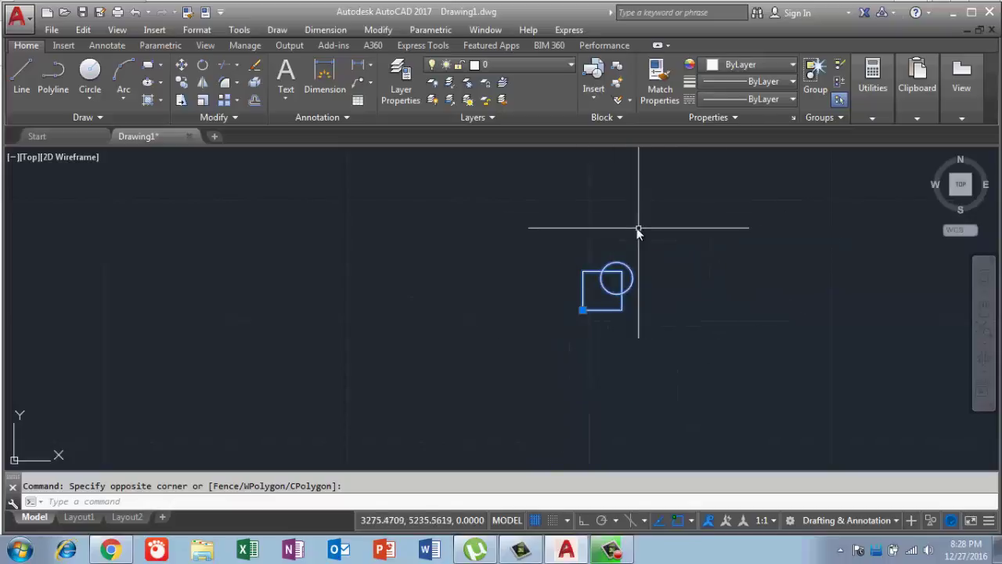
scroll(648, 250, "down", 3)
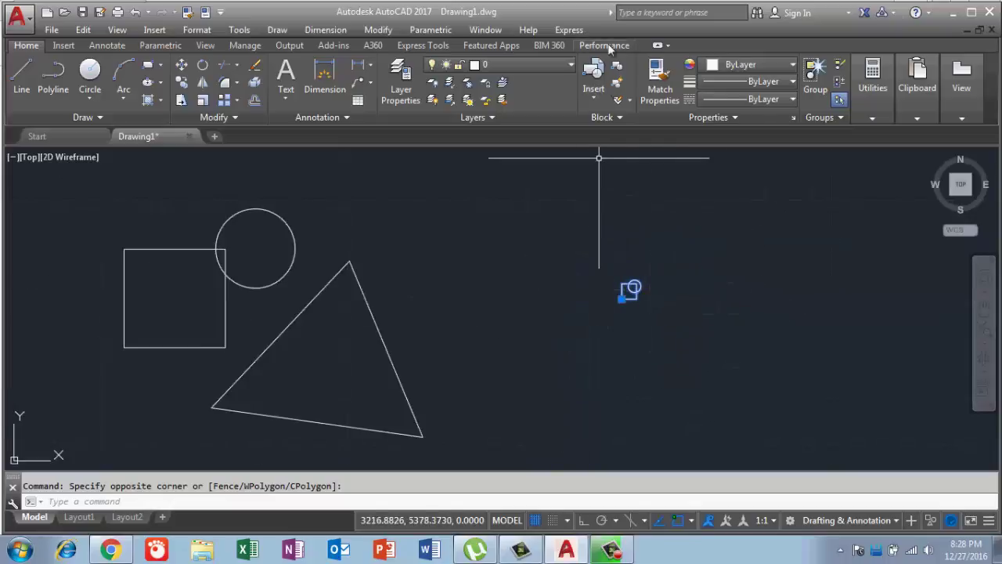
left_click(618, 68)
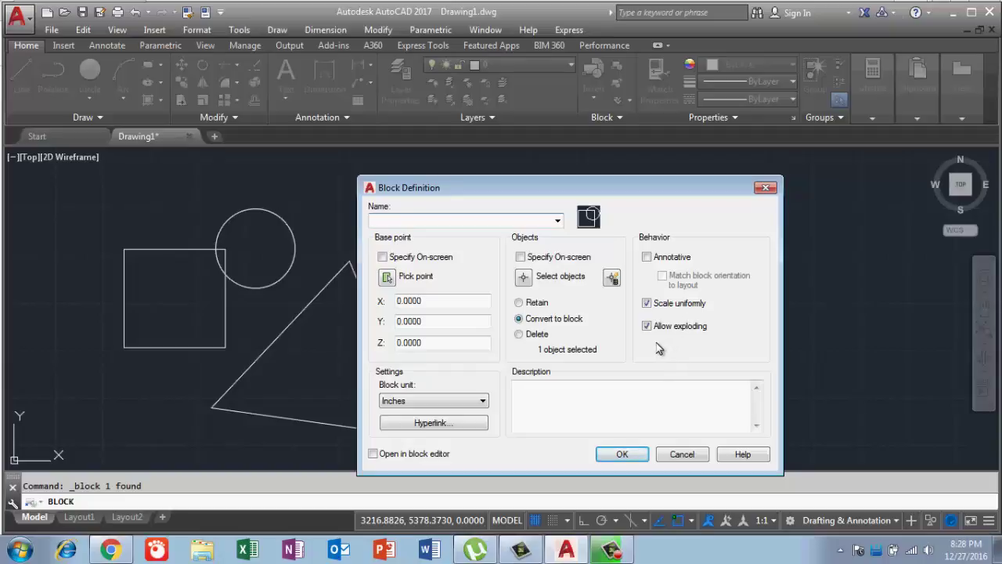
Abandon the unnamed block definition after its name-length error
left_click(619, 452)
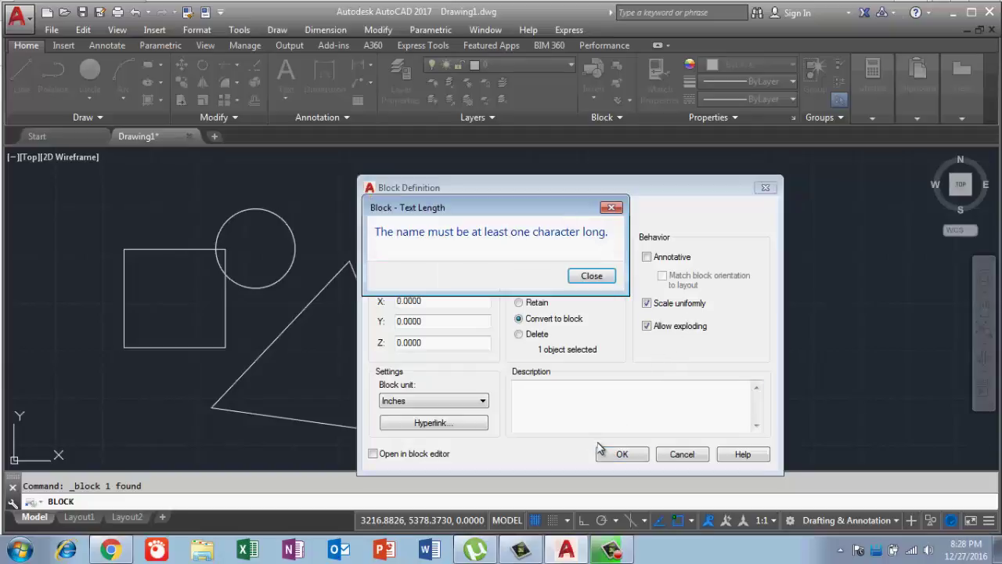
left_click(591, 275)
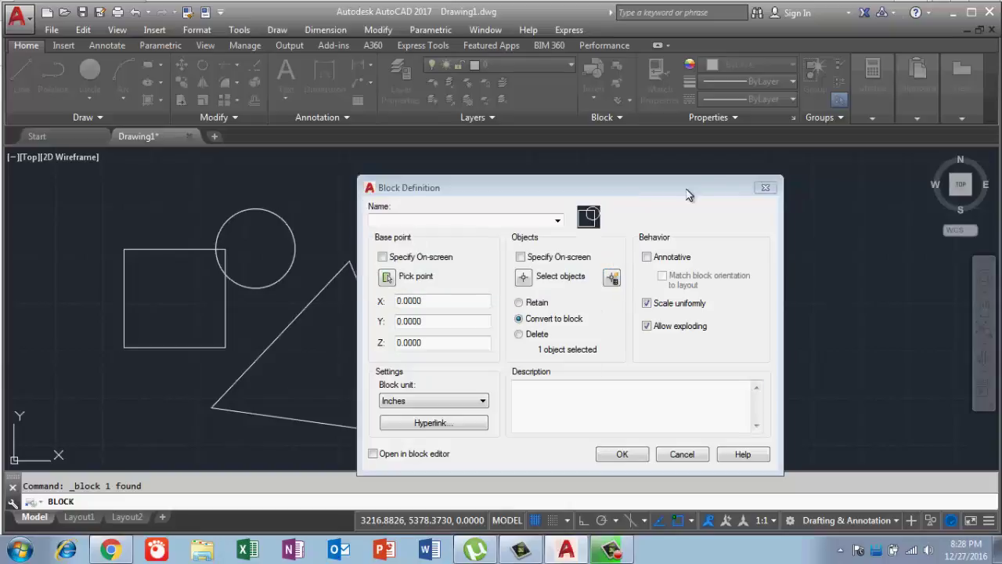
left_click(765, 188)
scroll(470, 339, "down", 4)
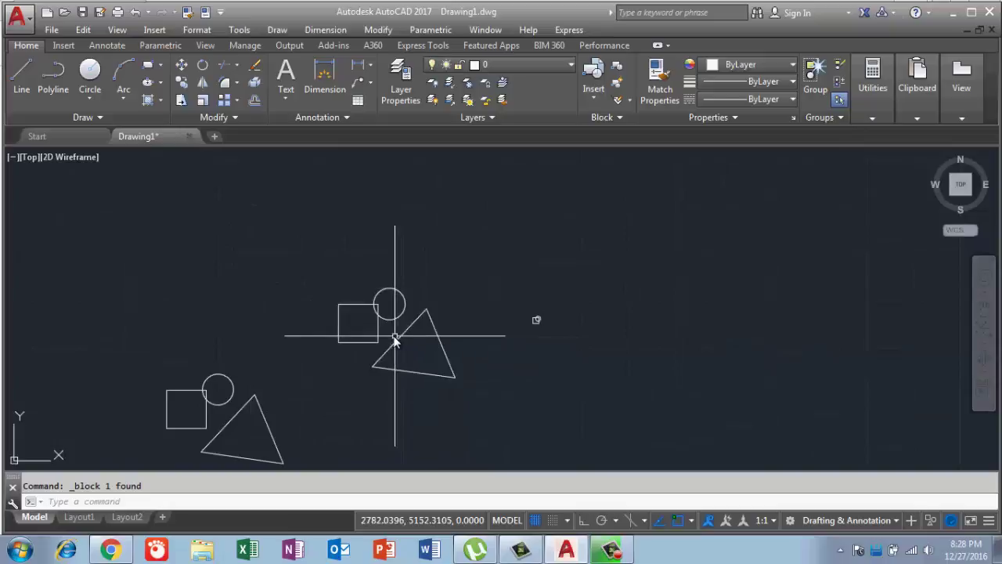
Explode the square, circle and triangle block with X and check the shapes are now separate
type("x")
key("Return")
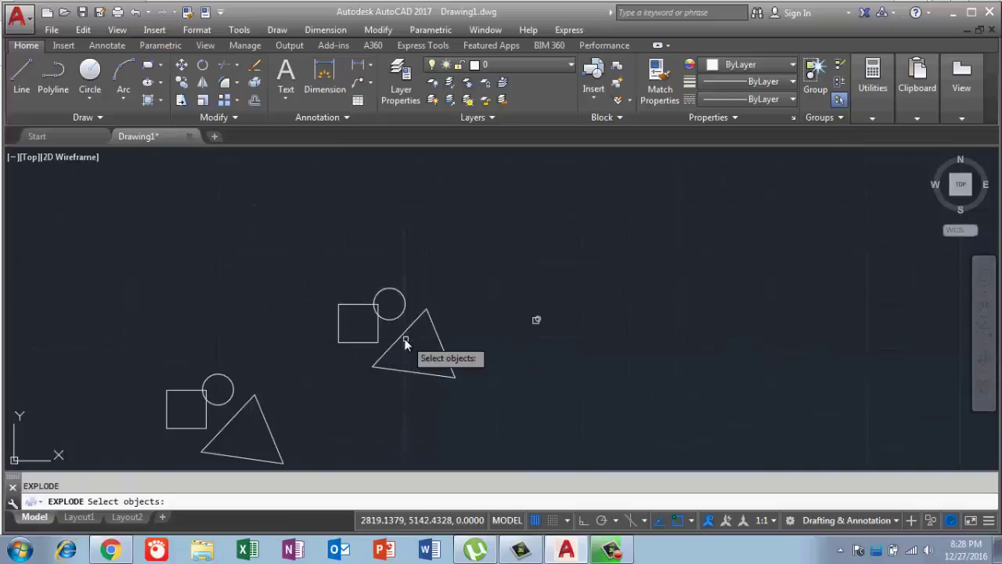
left_click(408, 345)
left_click(339, 329)
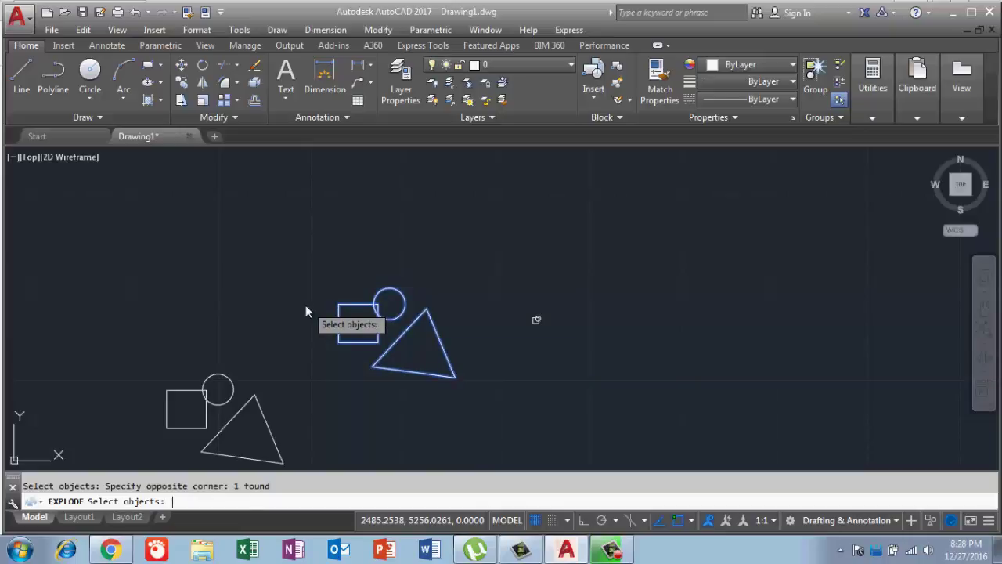
key("Return")
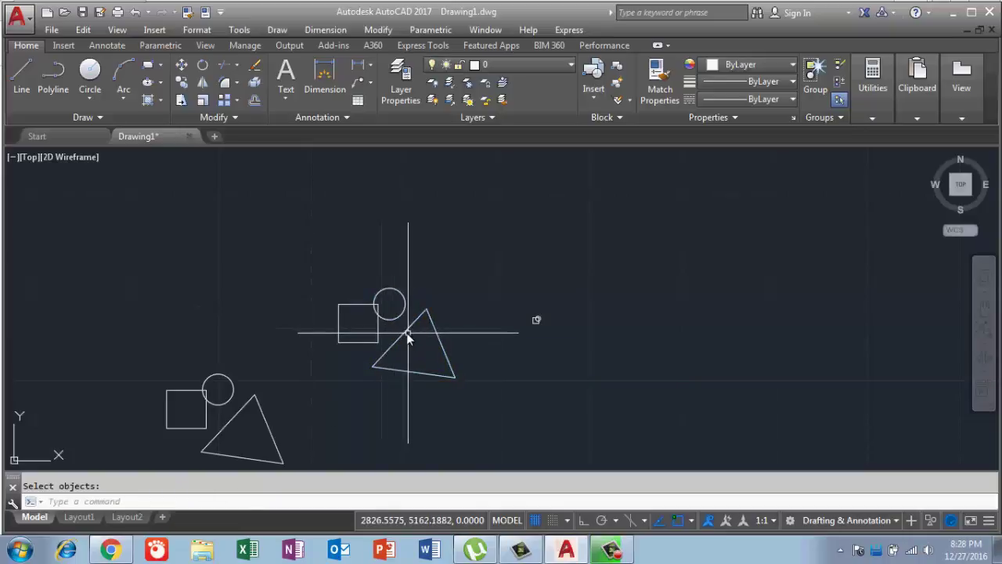
left_click(407, 330)
left_click(389, 317)
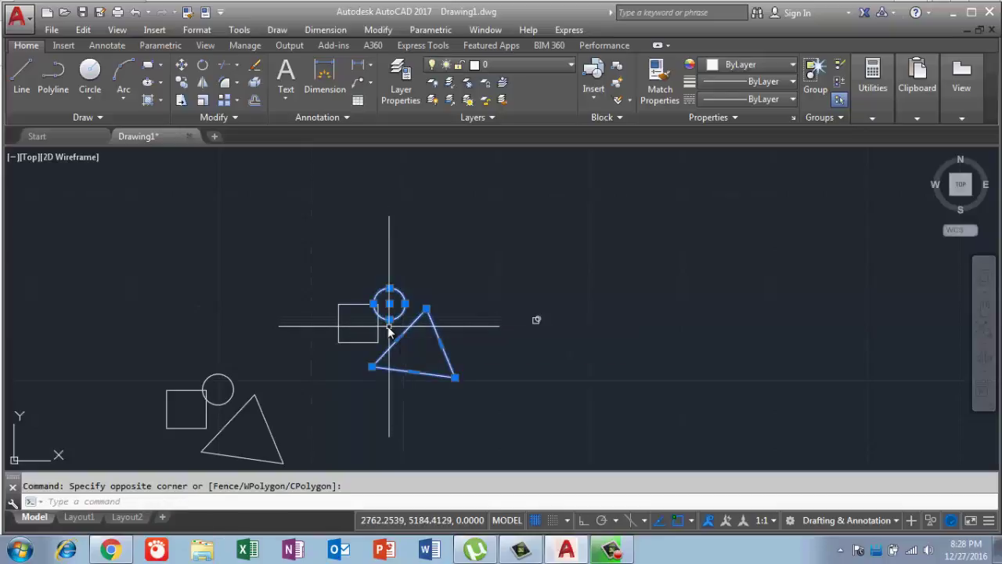
left_click(292, 330)
key("Escape")
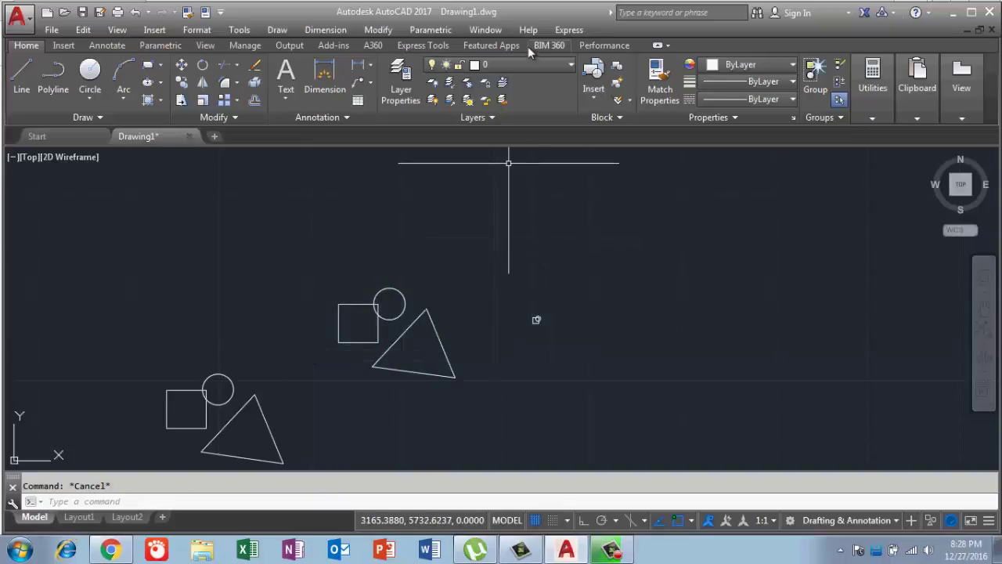
left_click(616, 69)
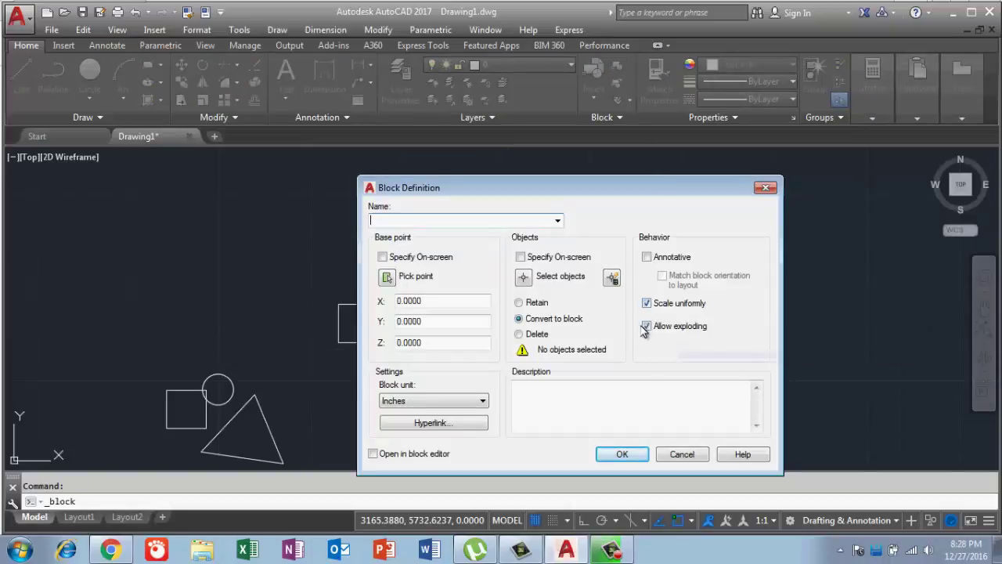
Insert block 4 at uniform scale 2 to the upper left of the other shape groups
left_click(678, 455)
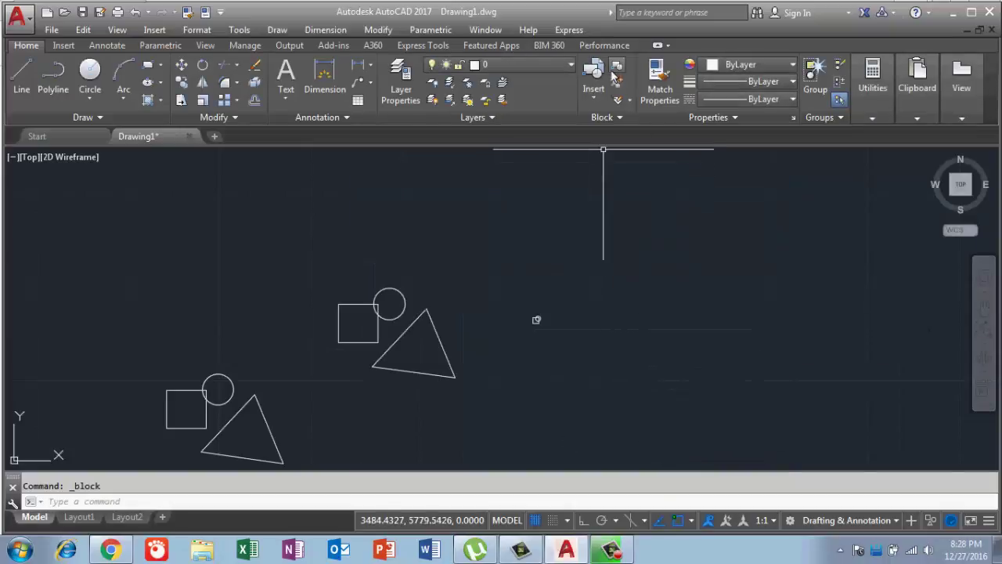
left_click(590, 96)
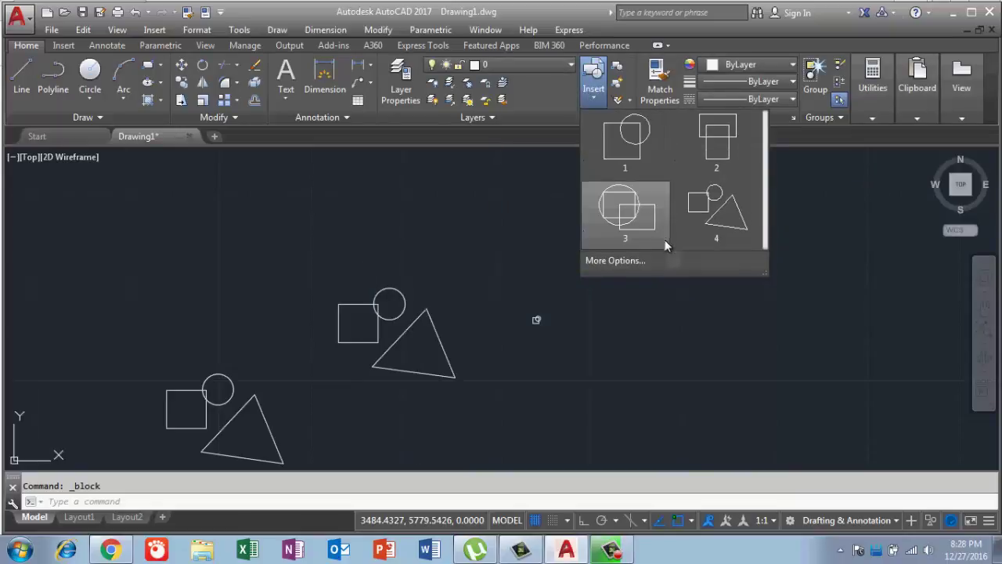
left_click(645, 261)
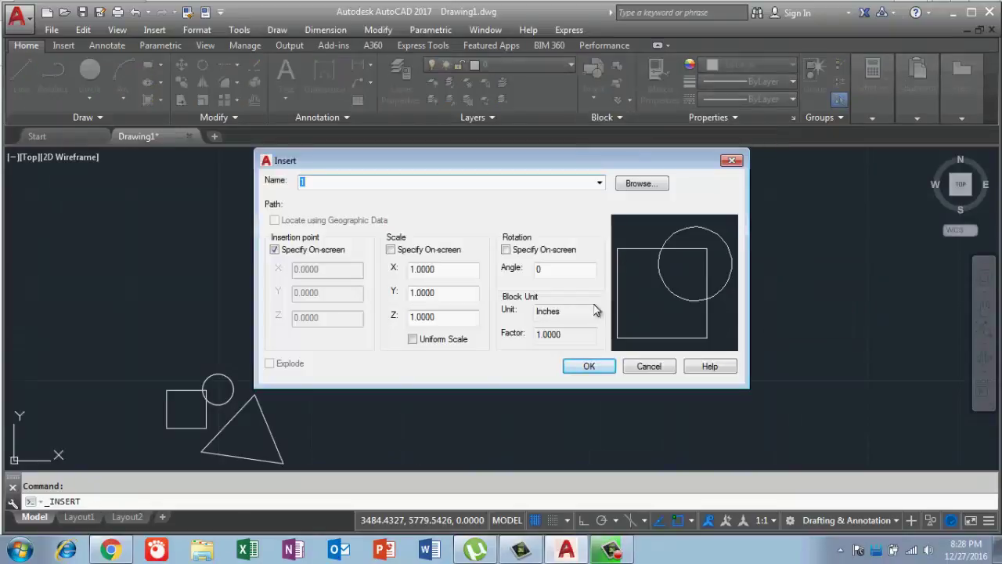
left_click(600, 183)
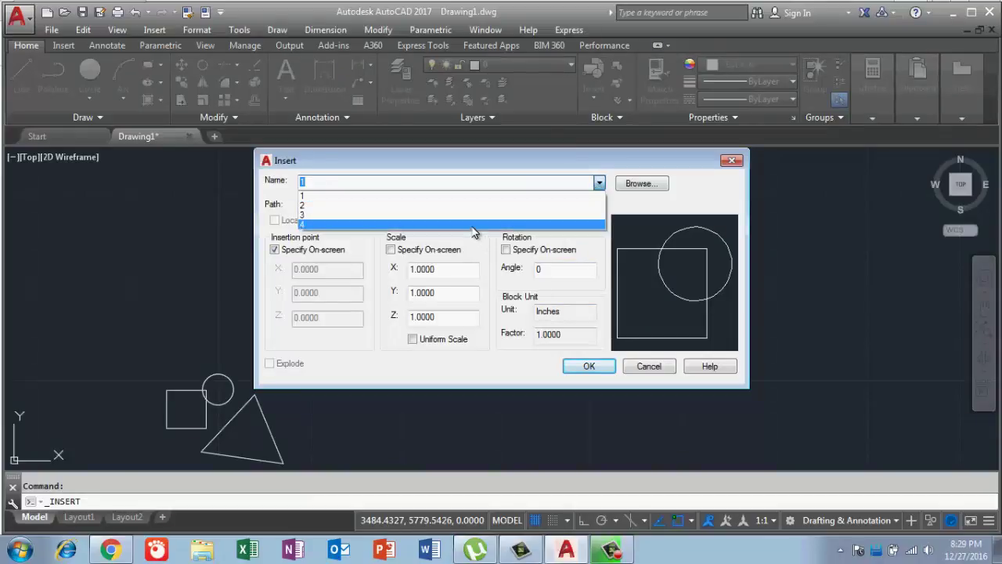
left_click(474, 225)
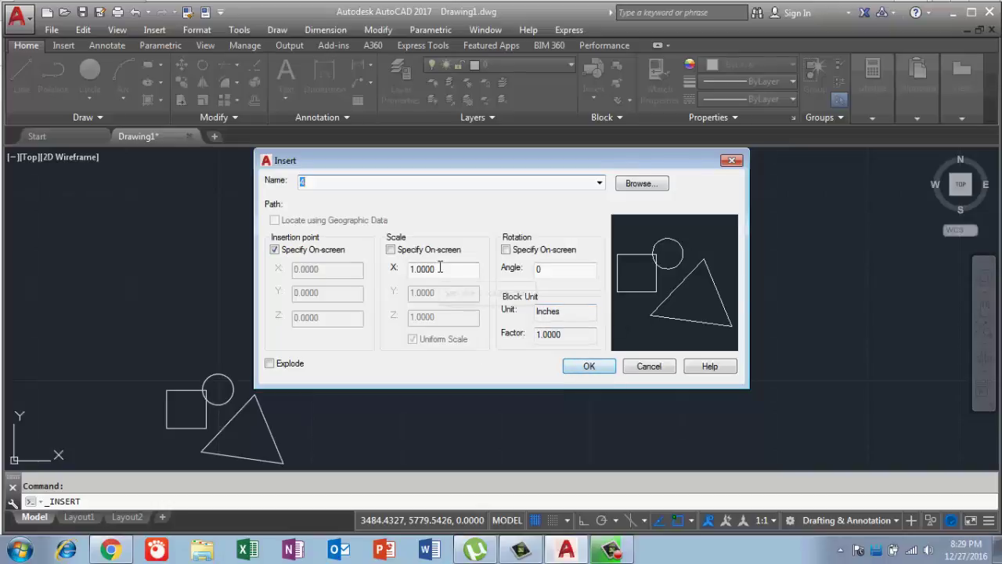
left_click_drag(440, 267, 352, 271)
type("2")
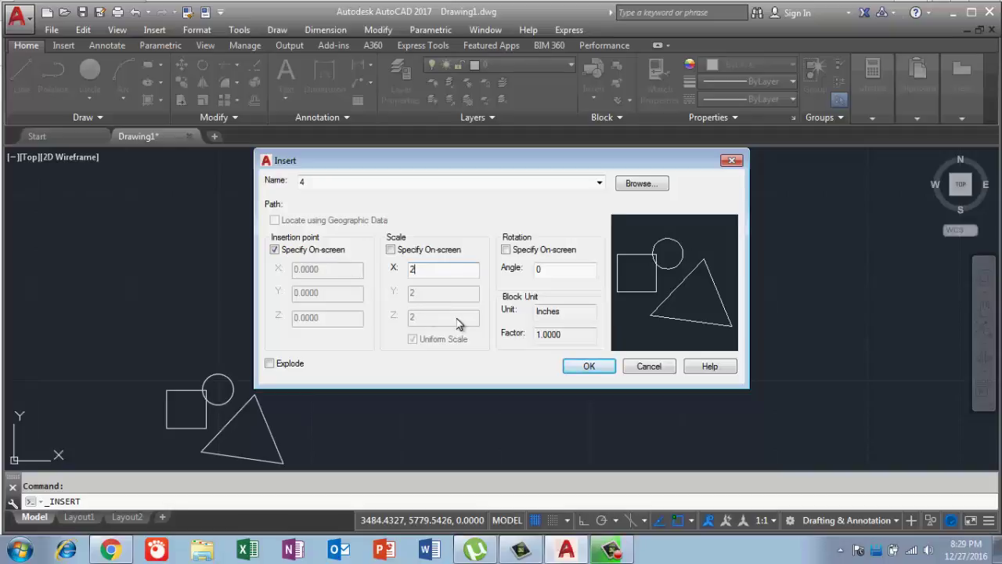
left_click(587, 366)
scroll(487, 368, "down", 3)
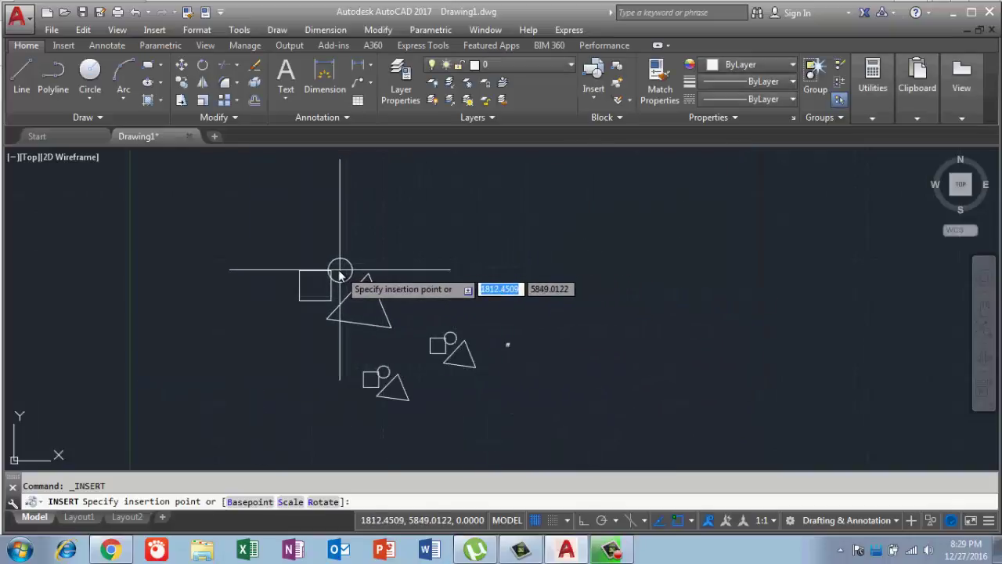
left_click(314, 297)
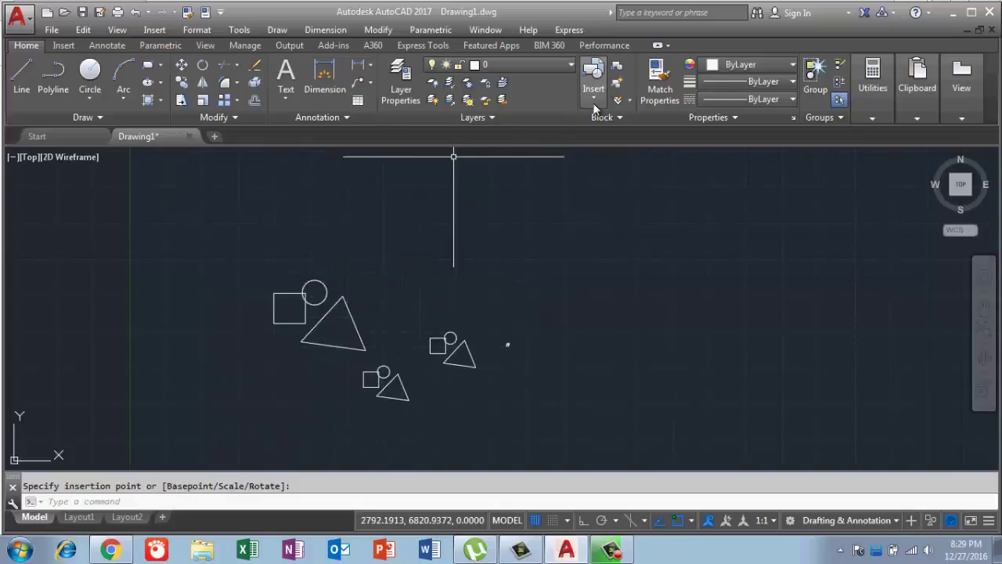
left_click(594, 79)
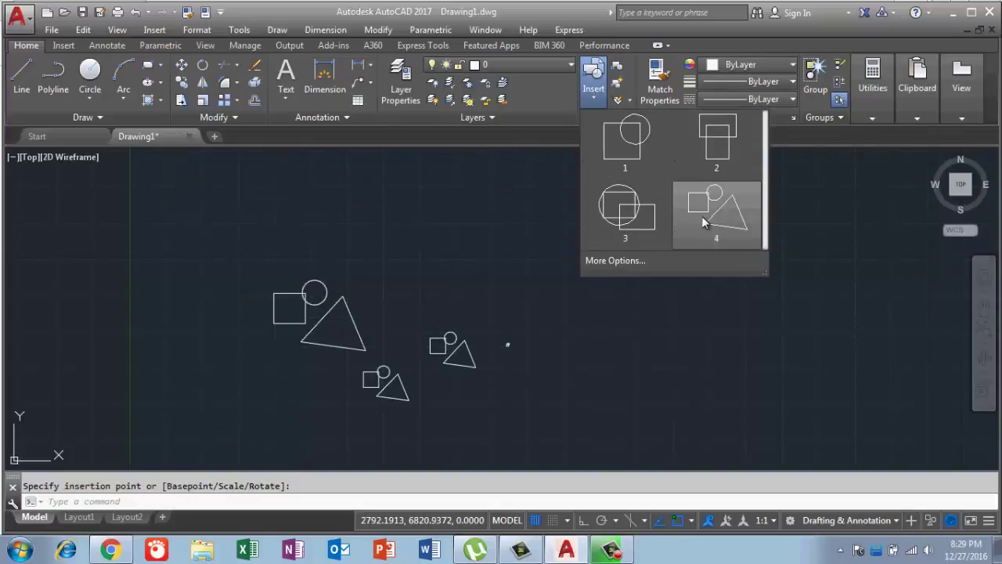
left_click(626, 262)
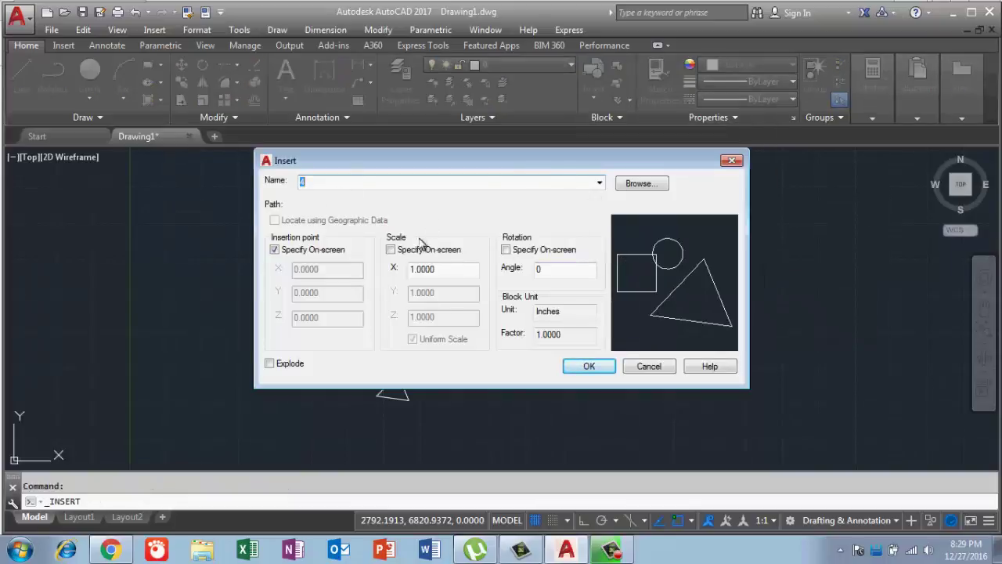
left_click(390, 249)
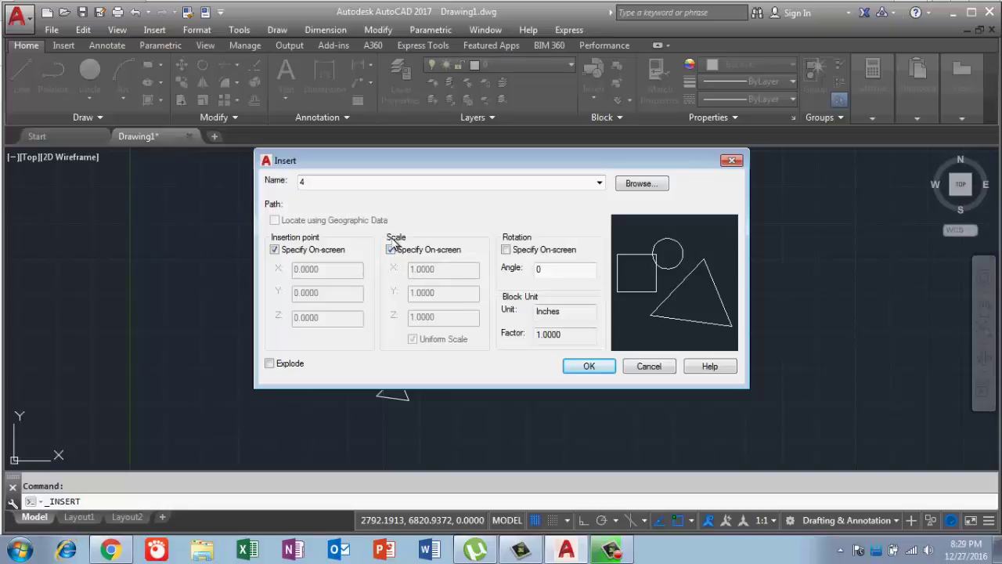
left_click(391, 249)
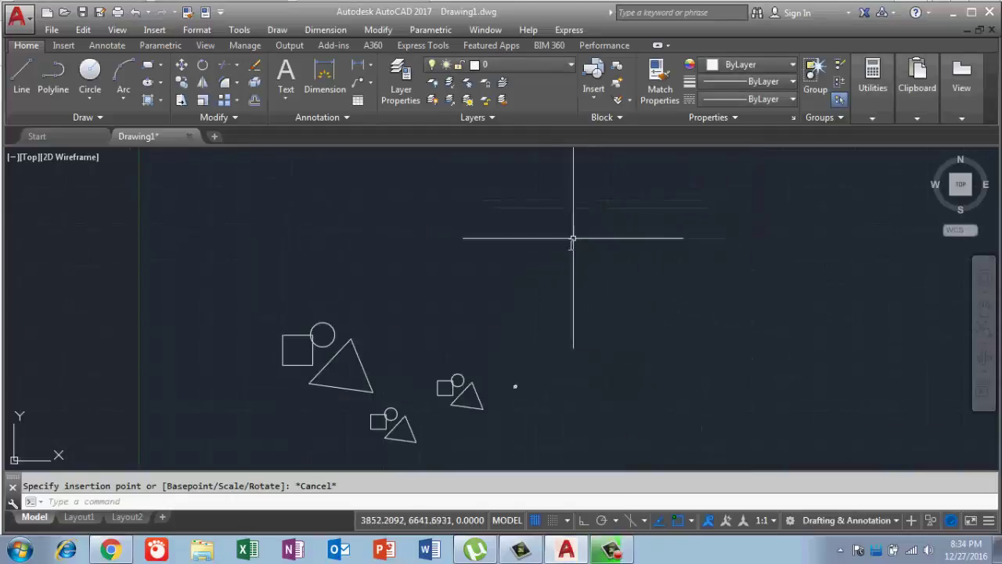
left_click(594, 92)
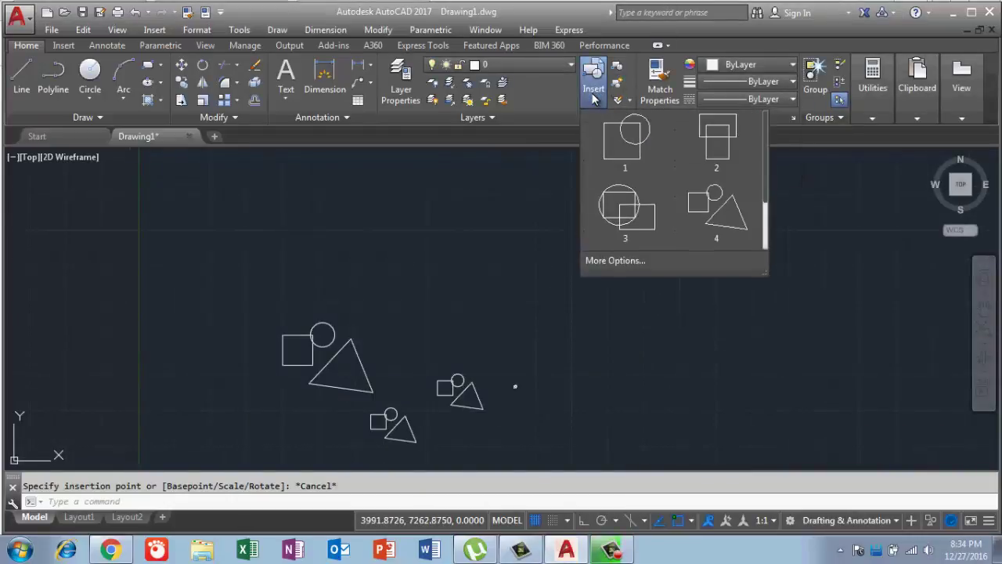
left_click(609, 260)
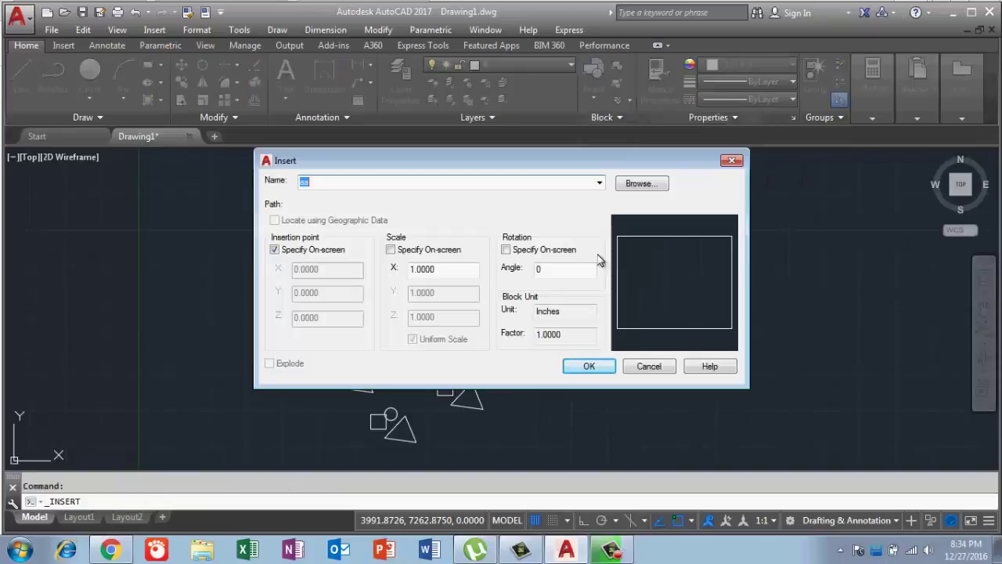
left_click(599, 185)
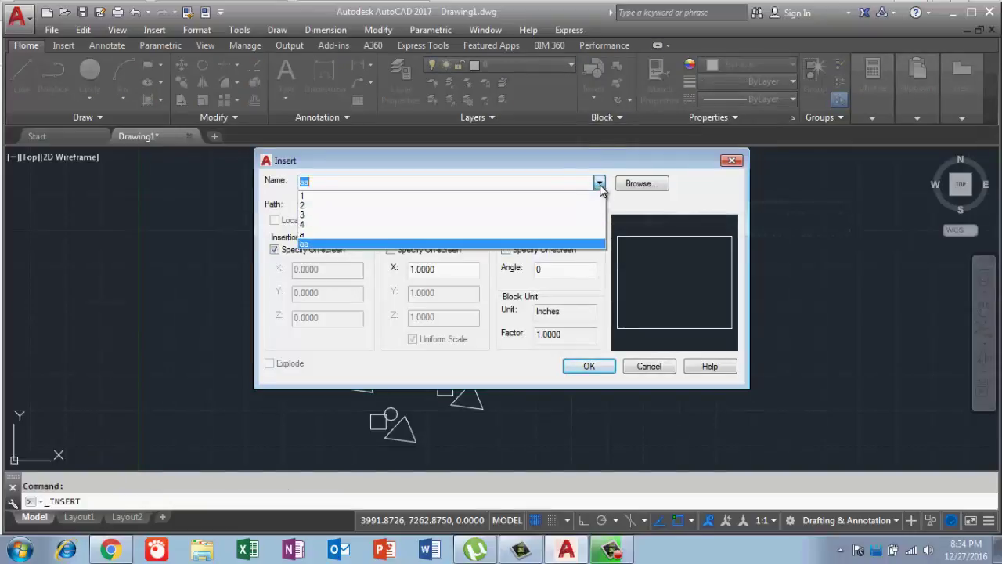
left_click(446, 225)
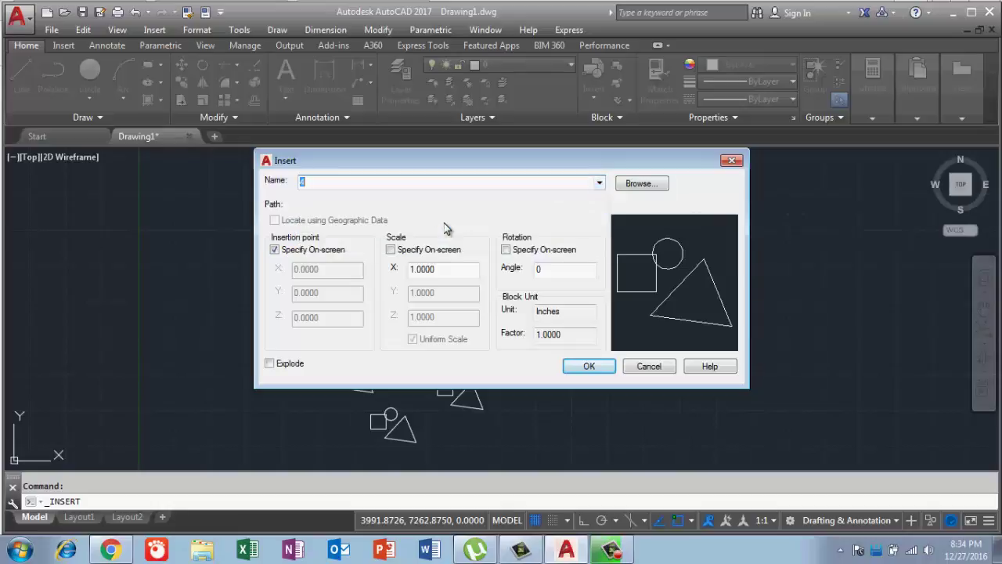
left_click(433, 270)
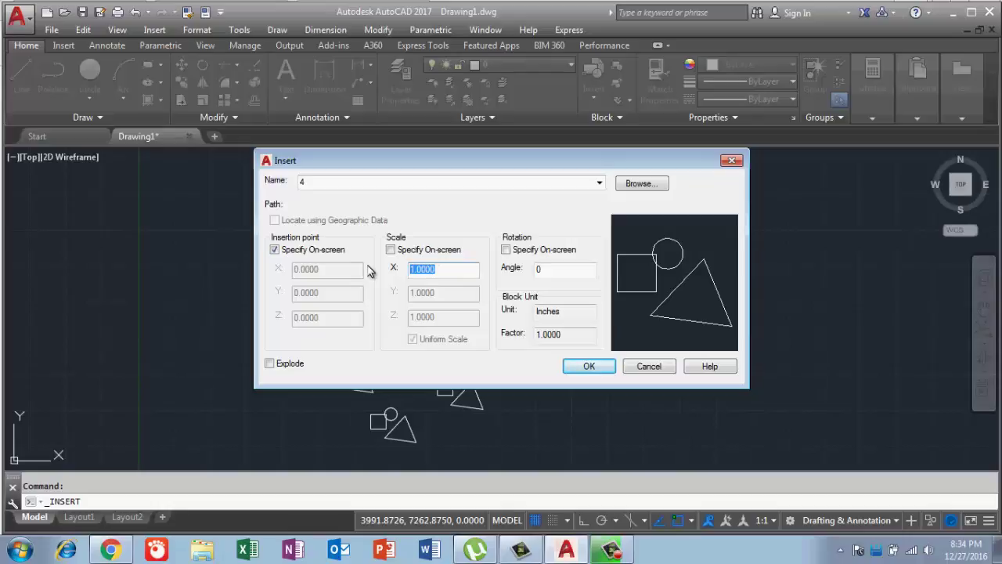
type("3")
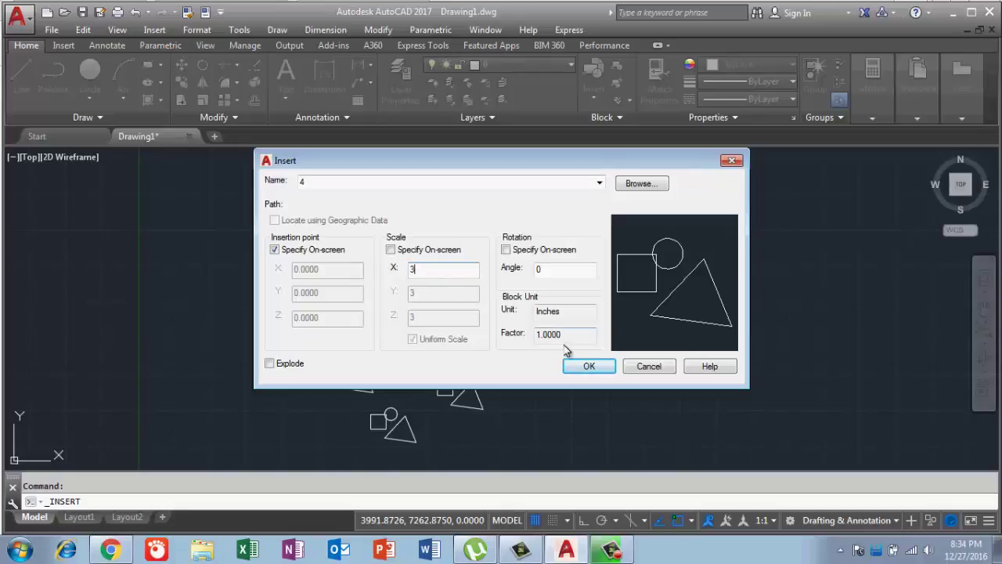
left_click(589, 367)
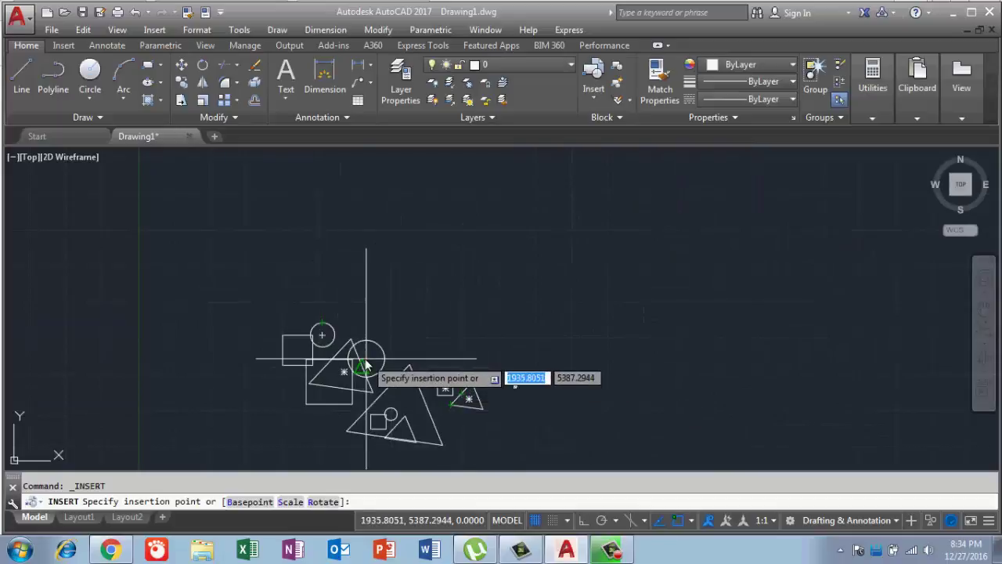
key("Escape")
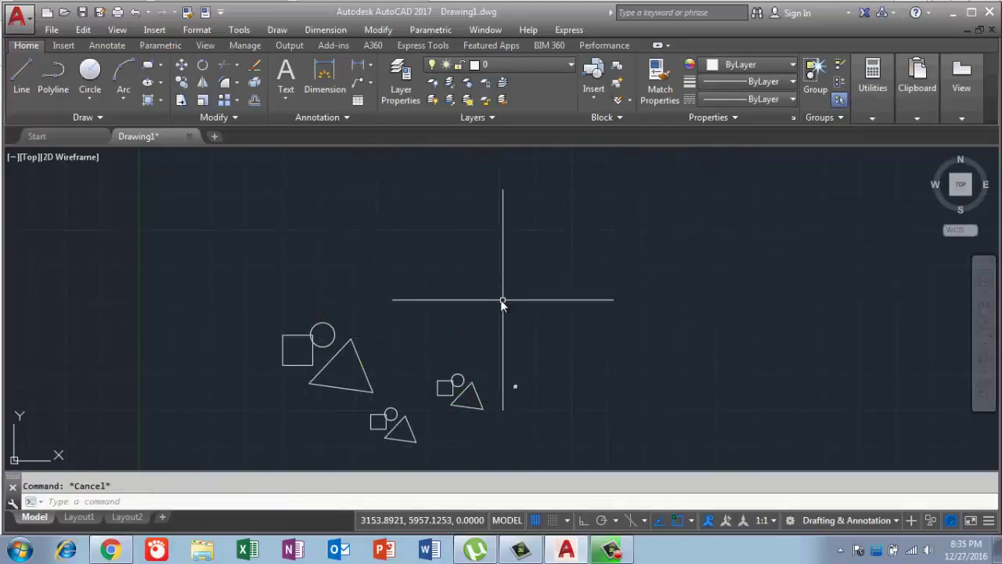
Draw two overlapping rectangles with RECTANG above the shape groups
type("rec")
key("Return")
left_click(418, 227)
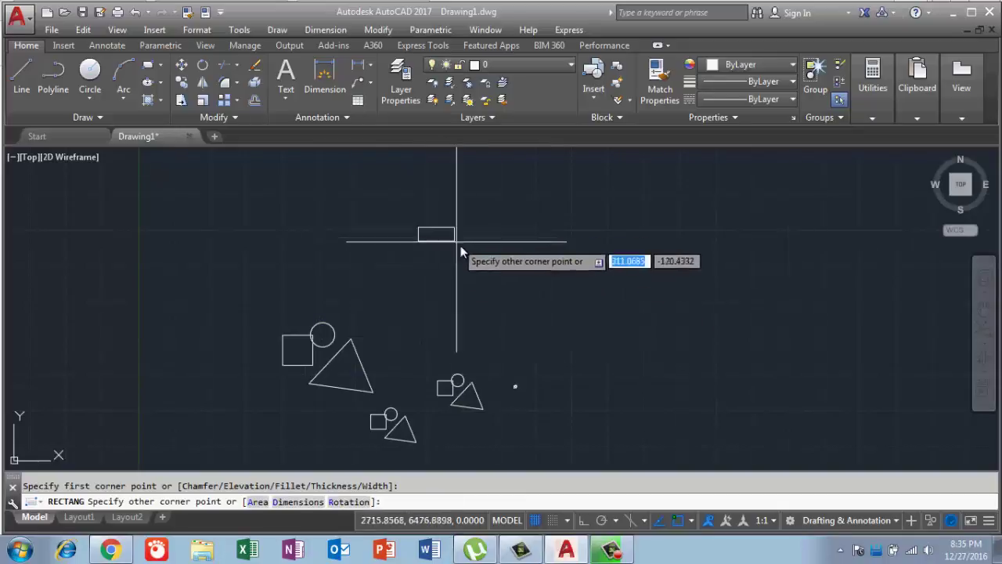
left_click(483, 265)
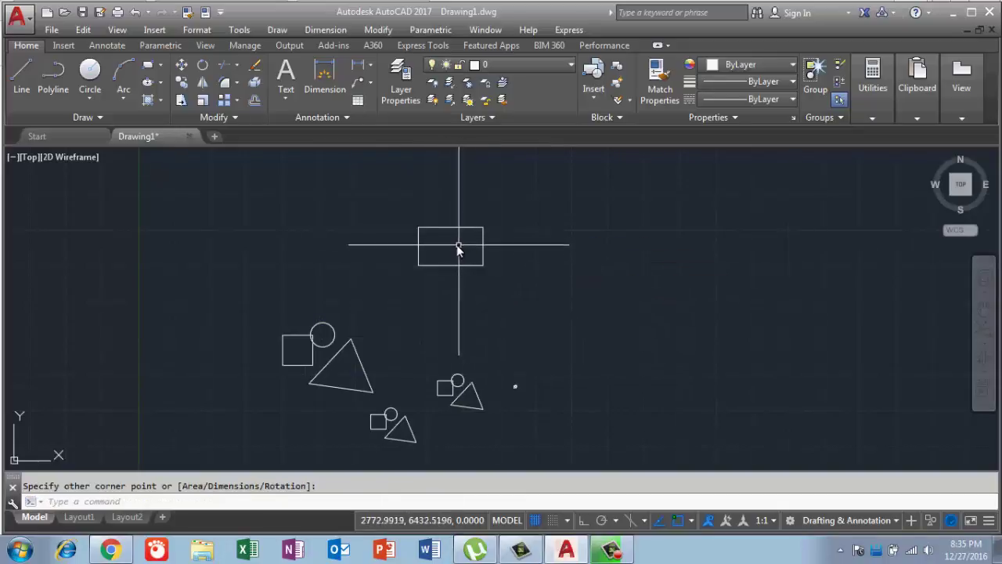
type("rec")
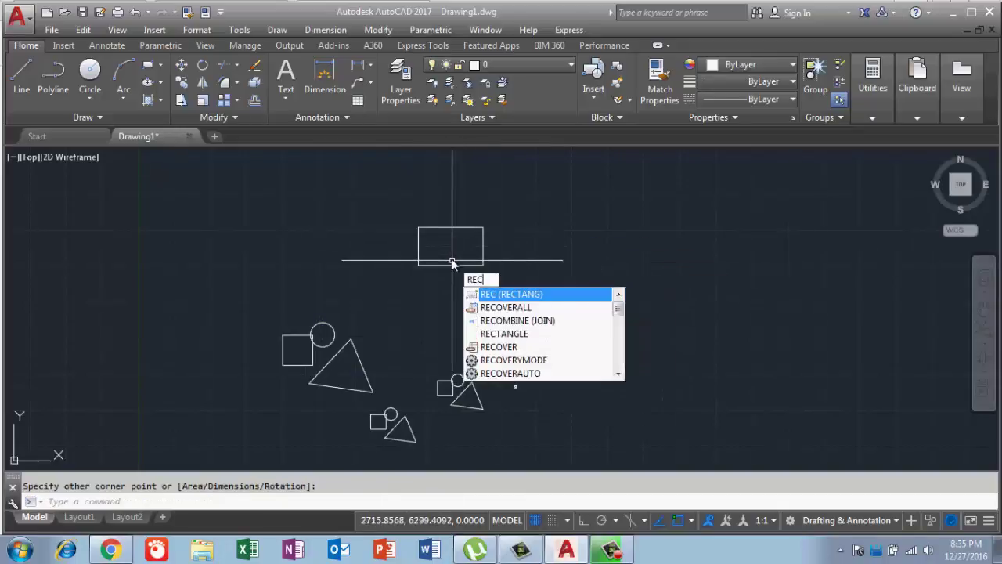
key("Return")
left_click(447, 218)
left_click(503, 269)
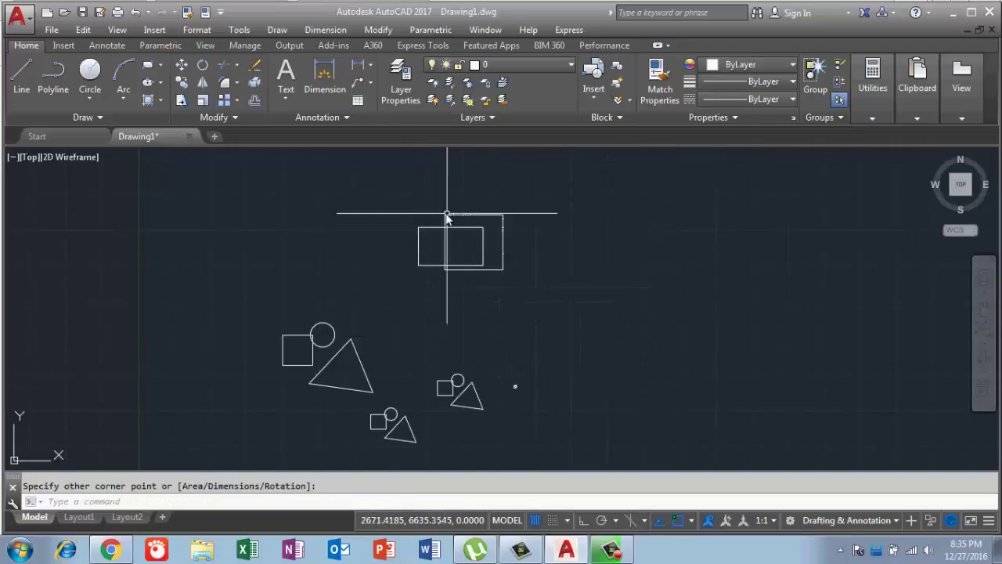
left_click(617, 65)
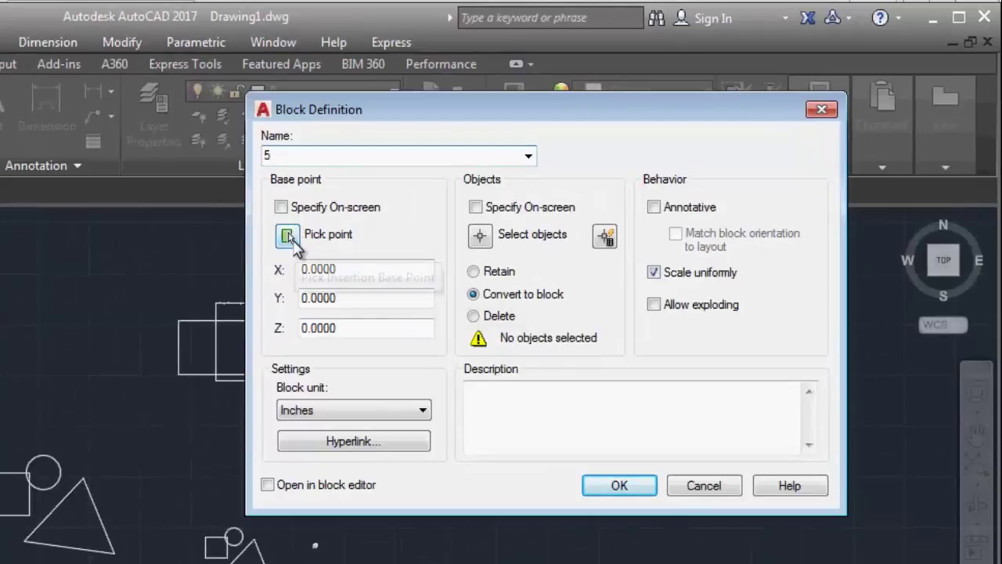
Set block 5's base point at the rectangles' lower-left corner and allow non-uniform scaling and exploding
left_click(287, 235)
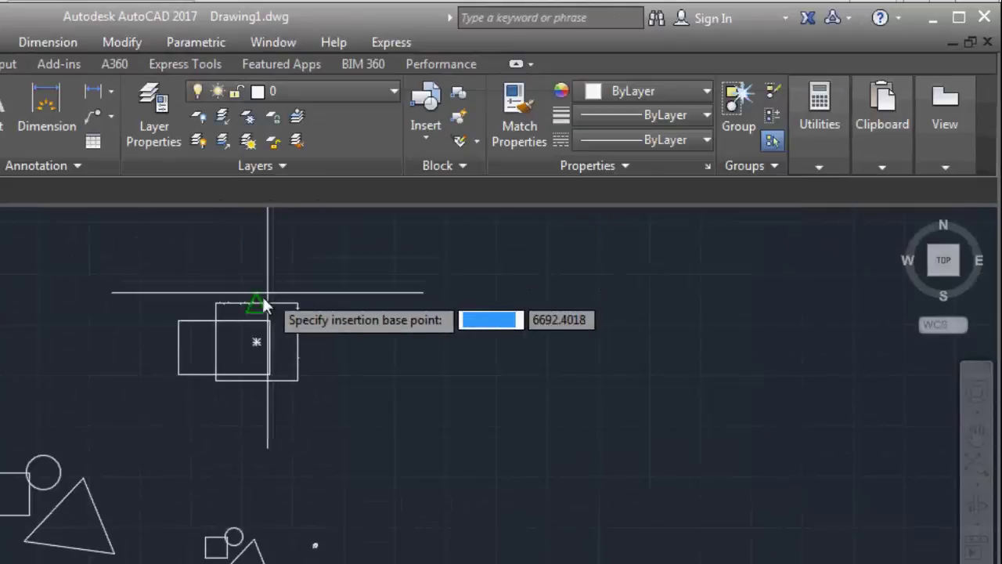
left_click(181, 374)
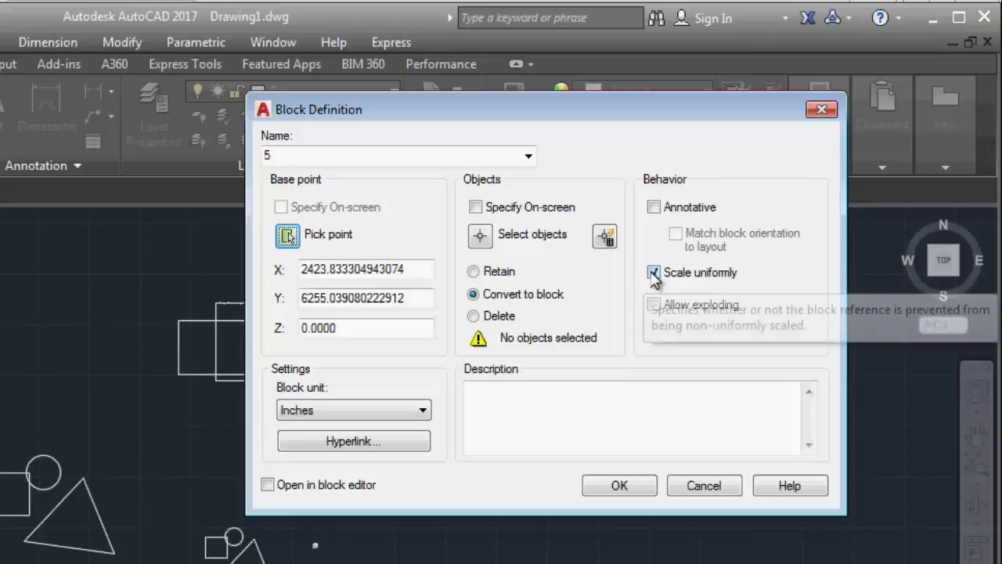
left_click(653, 273)
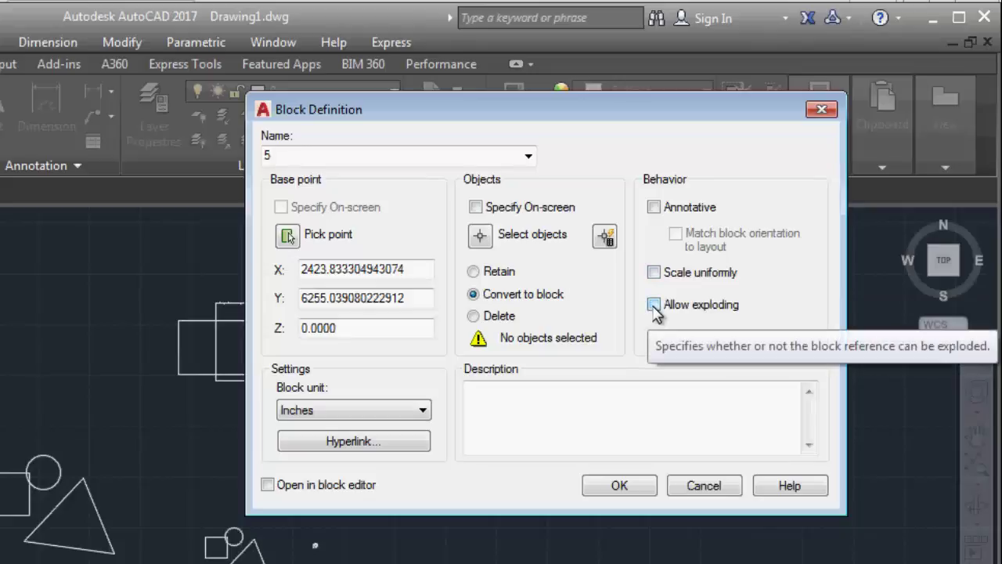
left_click(653, 305)
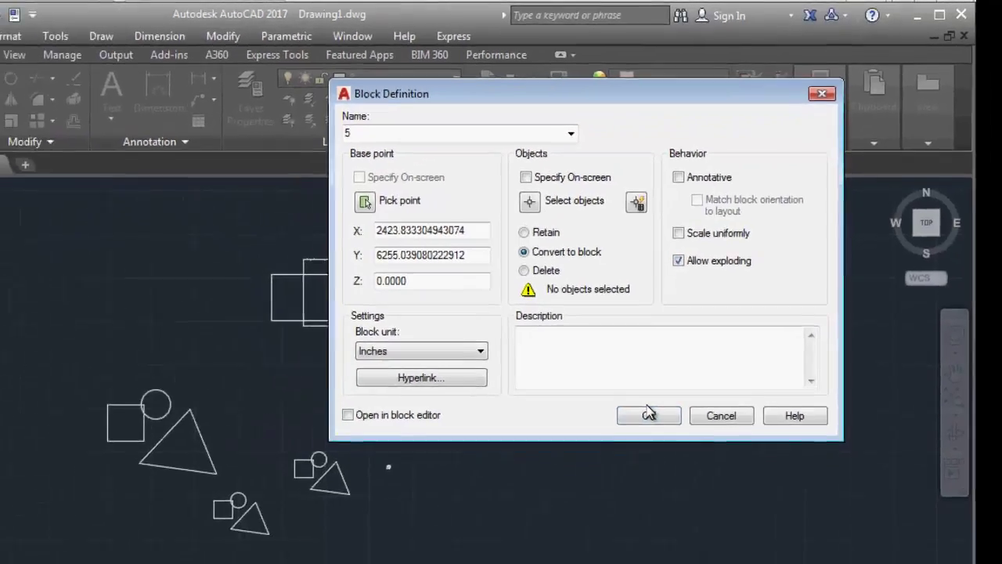
left_click(651, 408)
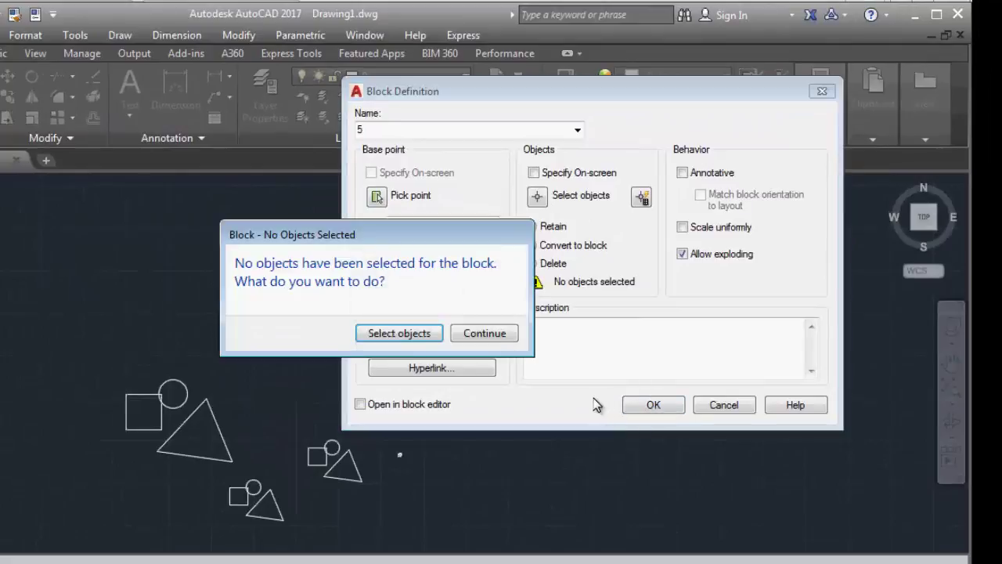
Select the two overlapping rectangles as block 5's objects and create the block
left_click(399, 333)
left_click(539, 258)
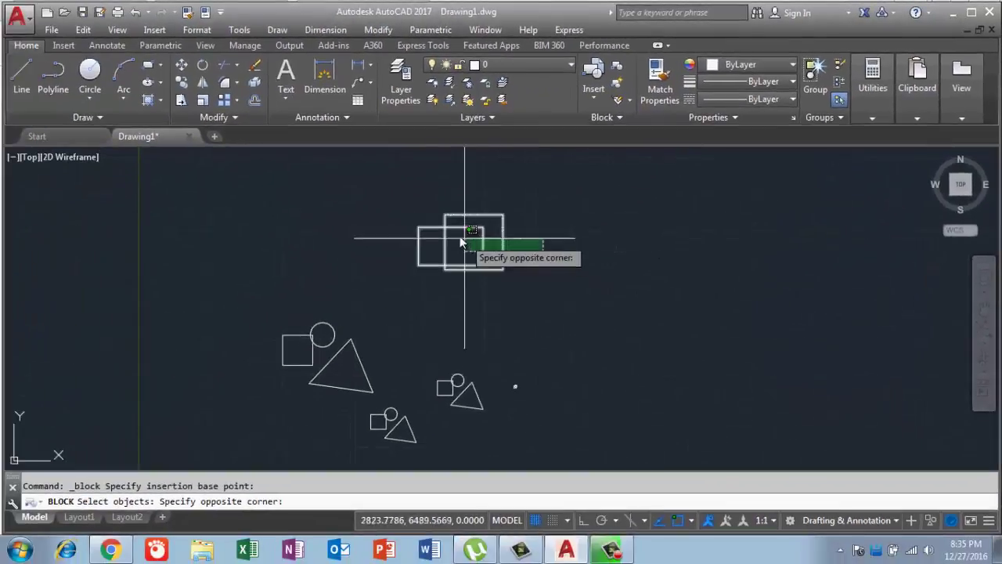
left_click(423, 207)
key("Return")
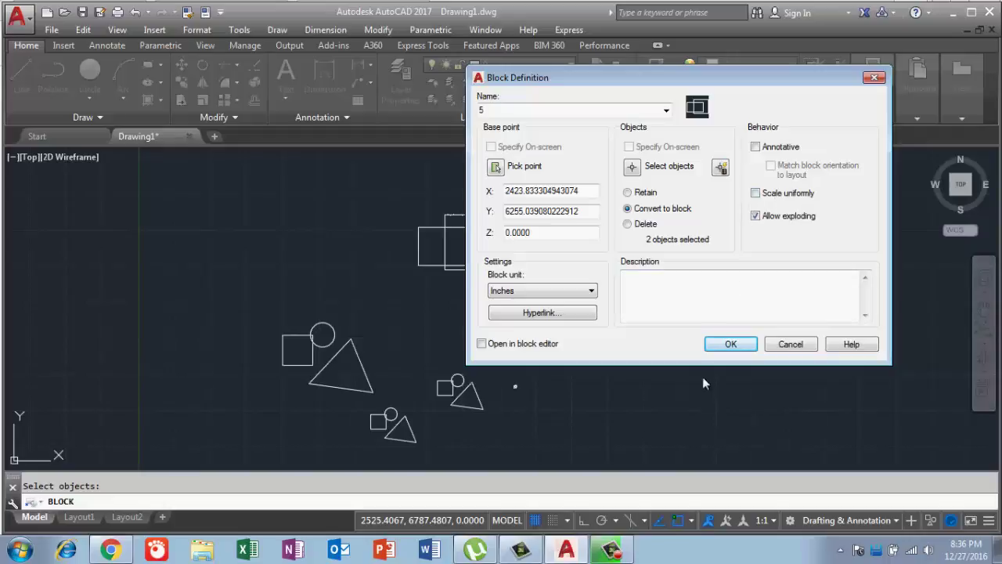
left_click(730, 345)
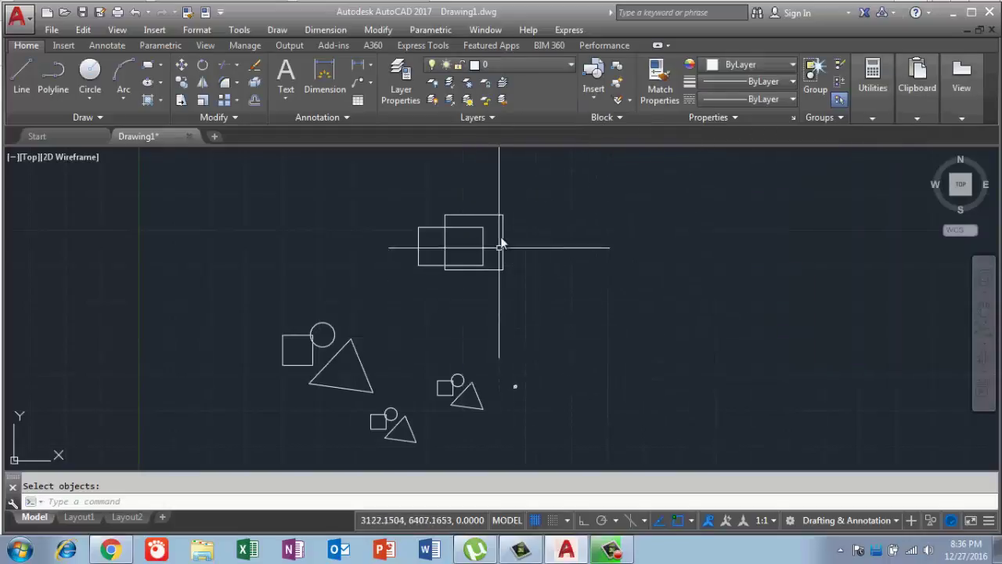
Open the full Insert settings for block 5 and enter scale numerically instead of on-screen
left_click(592, 99)
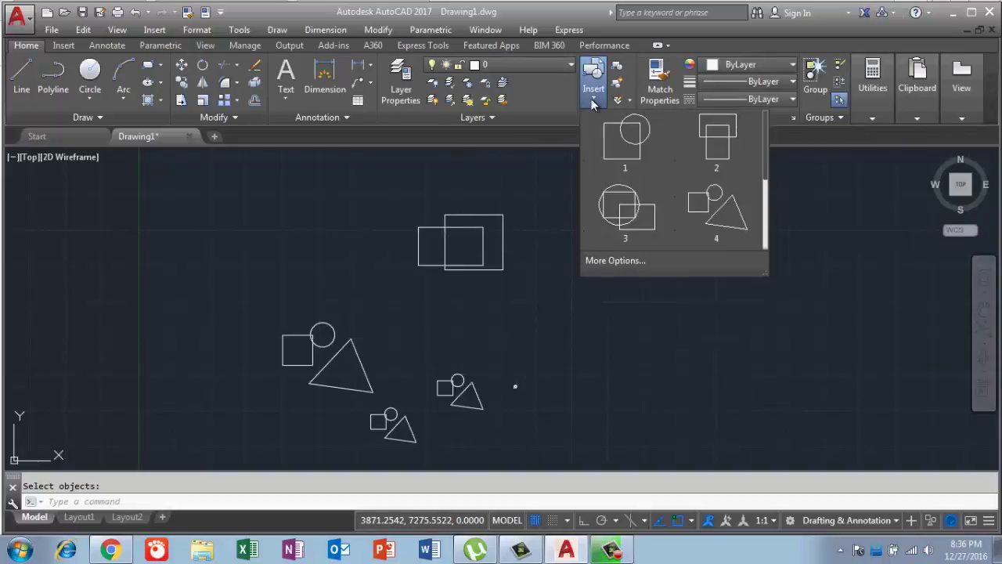
left_click(615, 261)
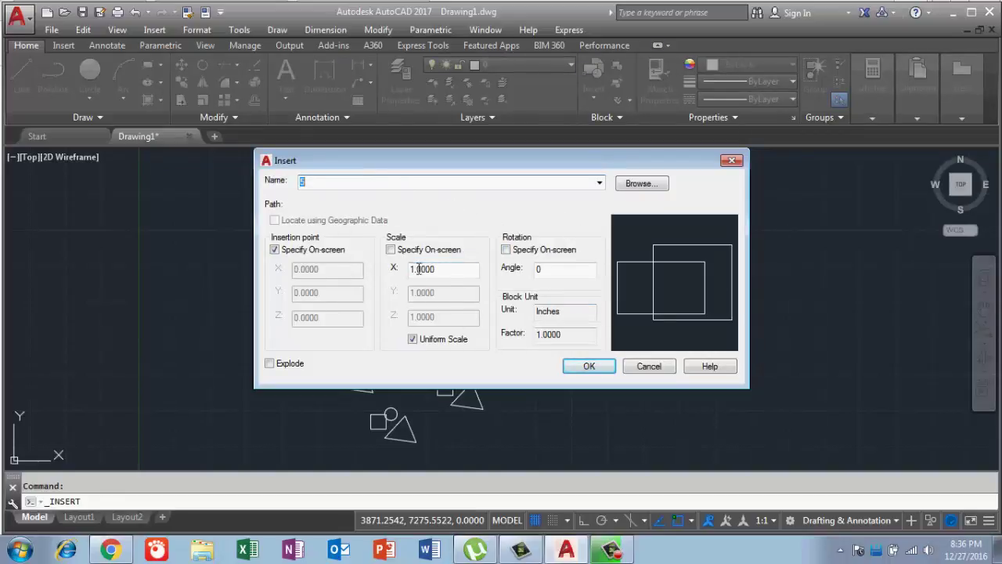
left_click(447, 267)
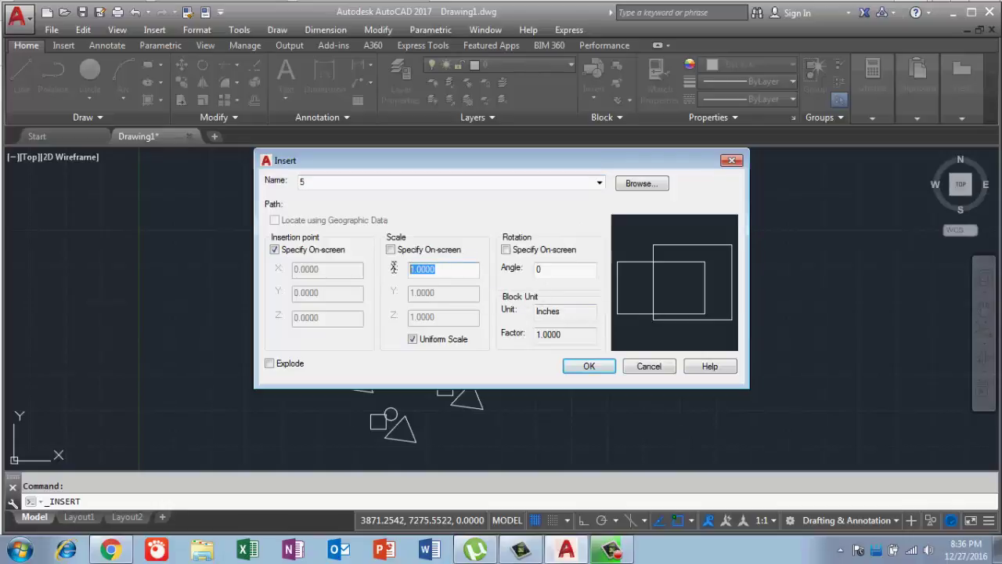
type("0")
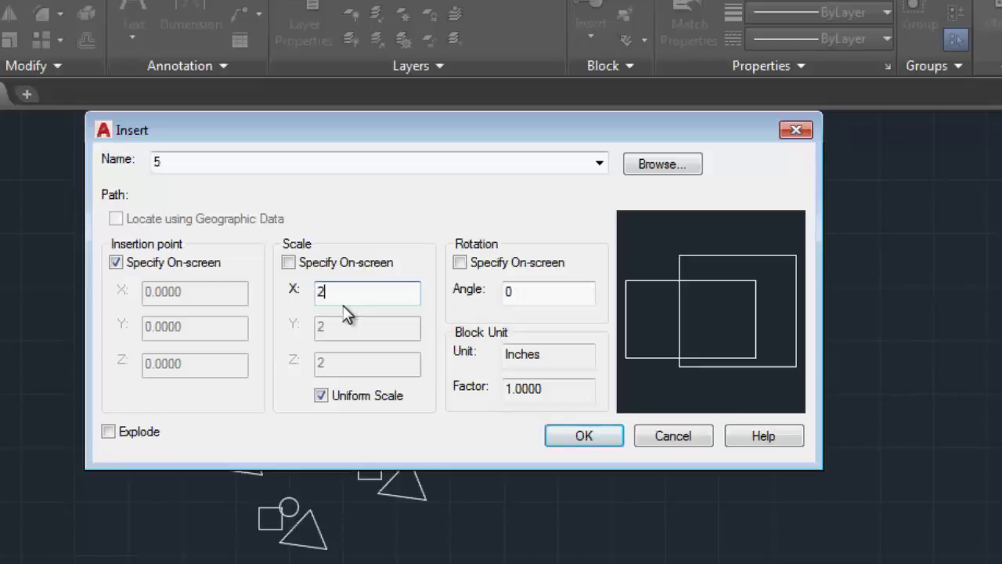
left_click(289, 264)
left_click(299, 265)
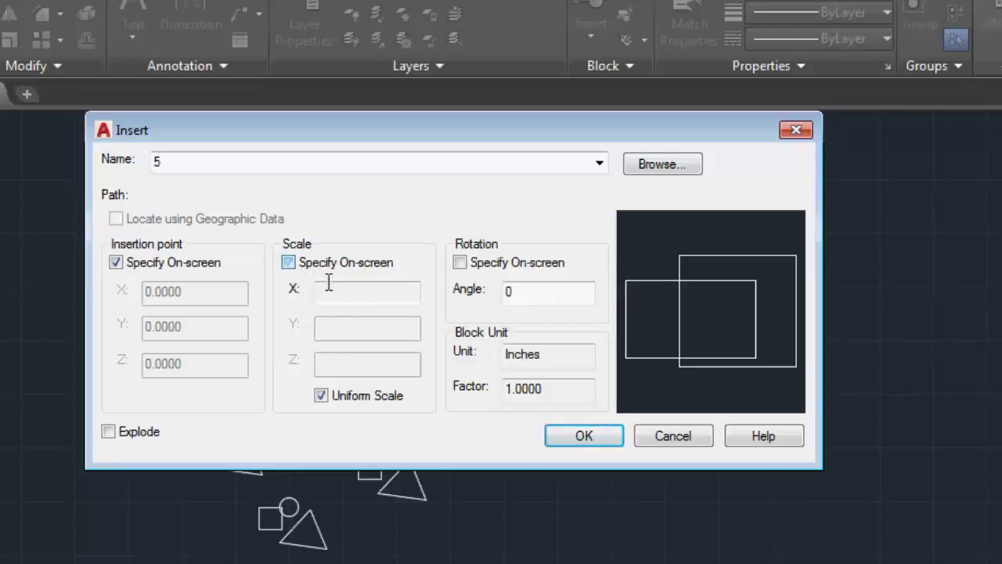
Turn off uniform scaling and set block 5's X scale to 1 and Y scale to 2
left_click(321, 395)
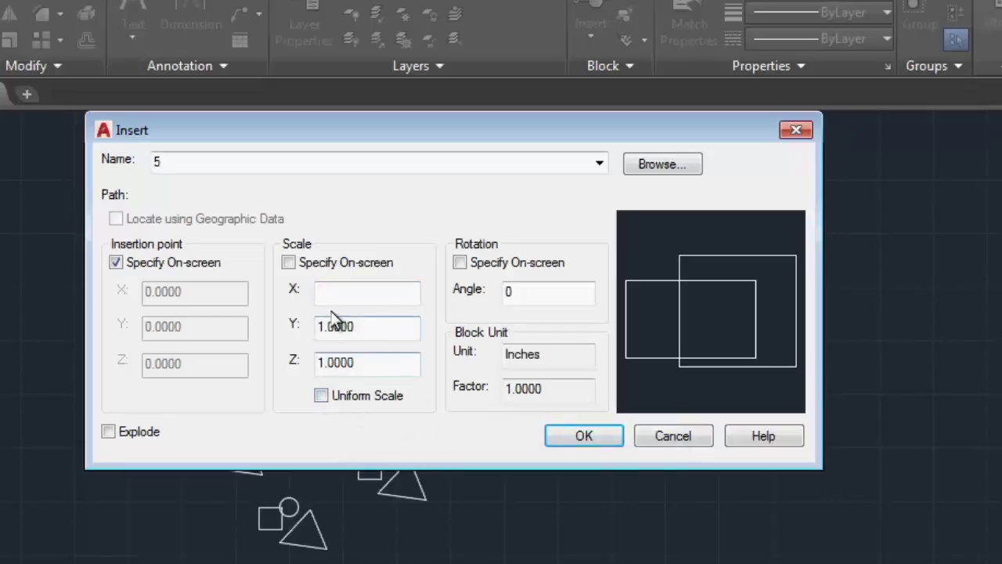
left_click(355, 290)
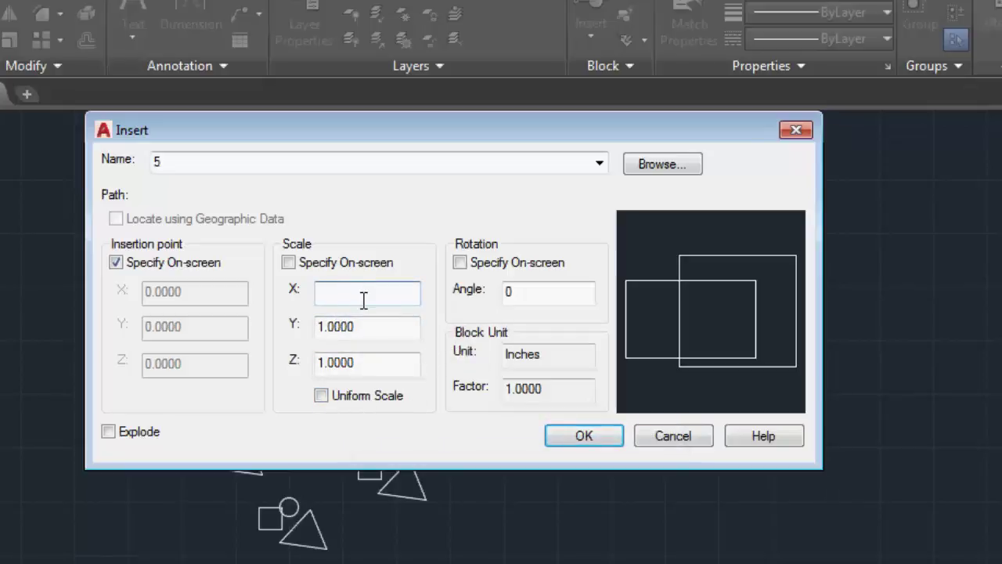
type("1")
left_click_drag(377, 321, 278, 332)
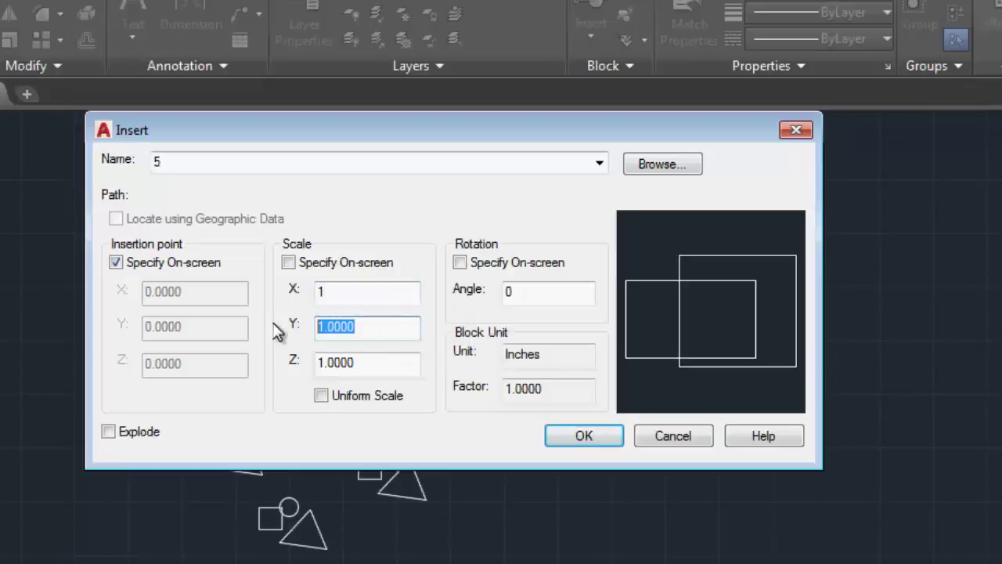
type("2")
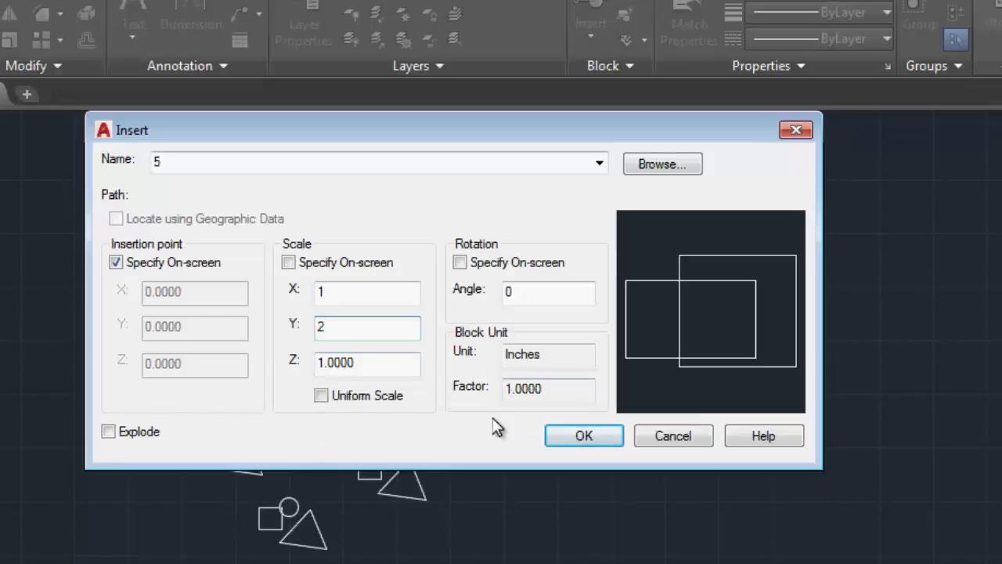
left_click(579, 436)
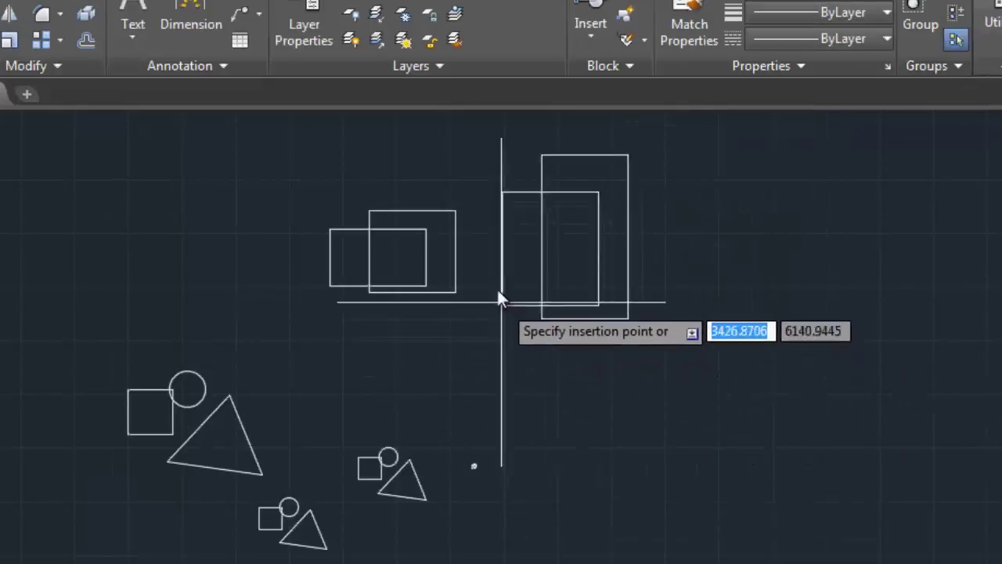
Place the X 1, Y 2 copy of block 5 to the right of the original rectangles
scroll(493, 274, "up", 2)
scroll(493, 276, "up", 2)
scroll(504, 486, "down", 4)
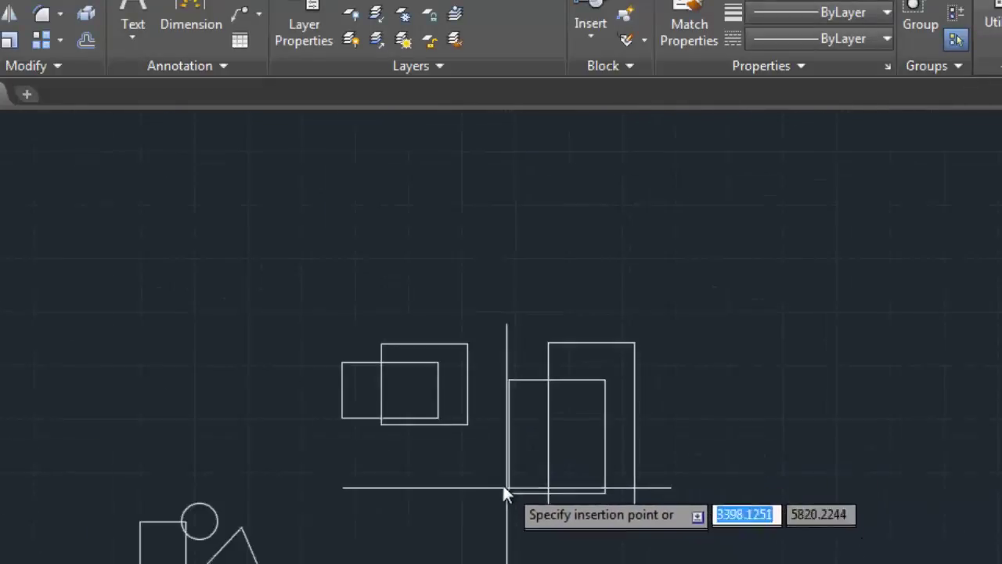
left_click(534, 437)
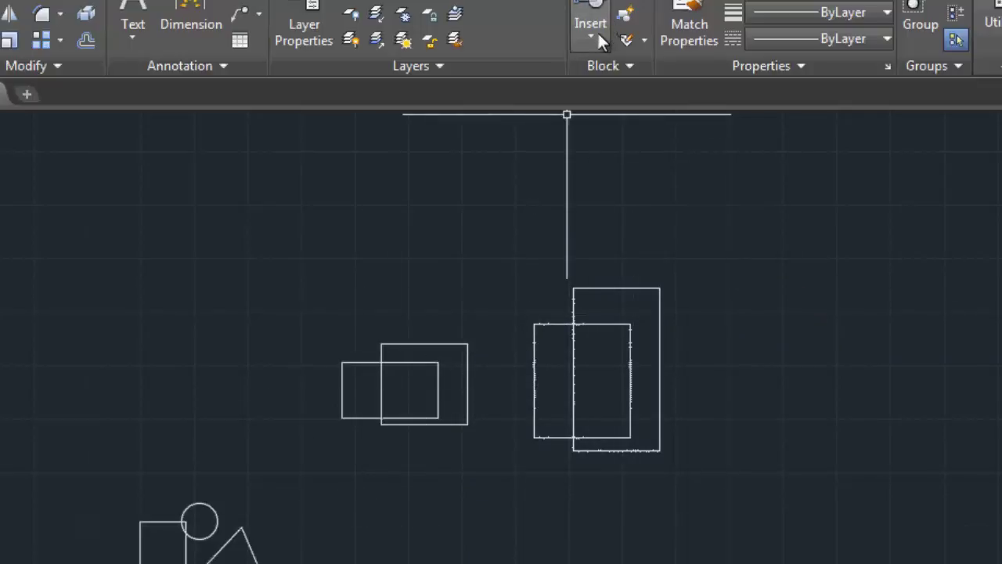
Dismiss Block Definition and set up block 5 insertion at X scale 2, Y scale 1
left_click(626, 13)
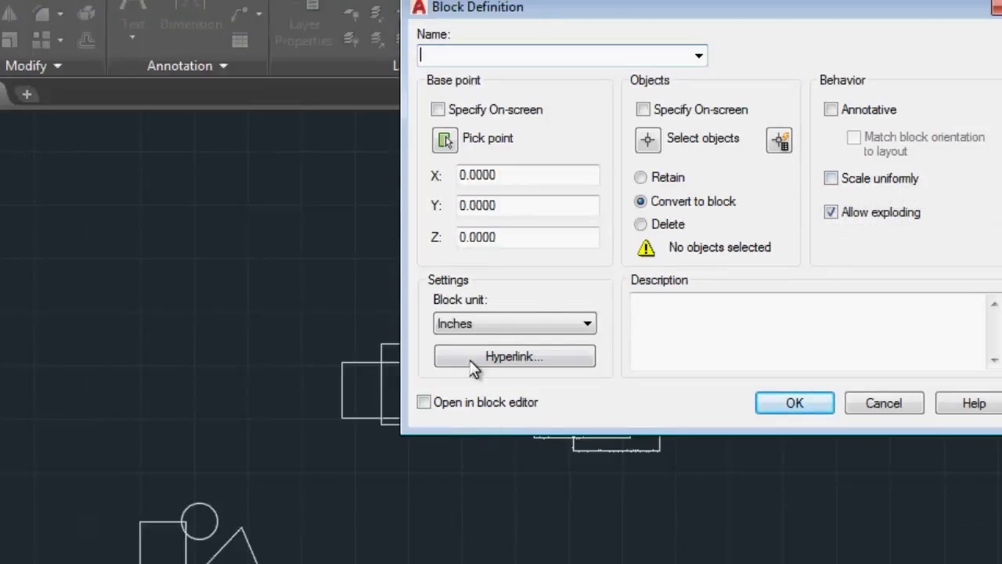
left_click(883, 410)
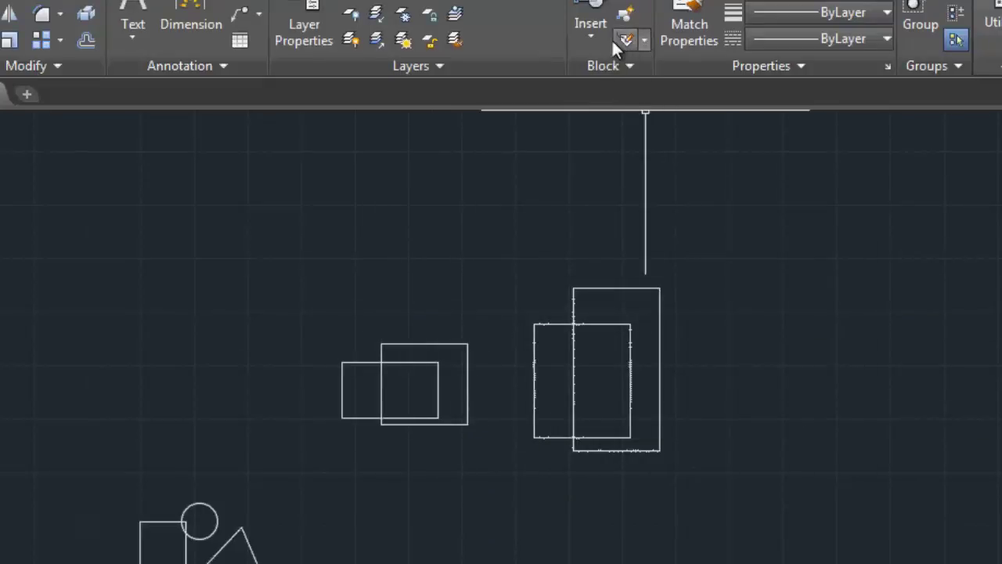
left_click(590, 36)
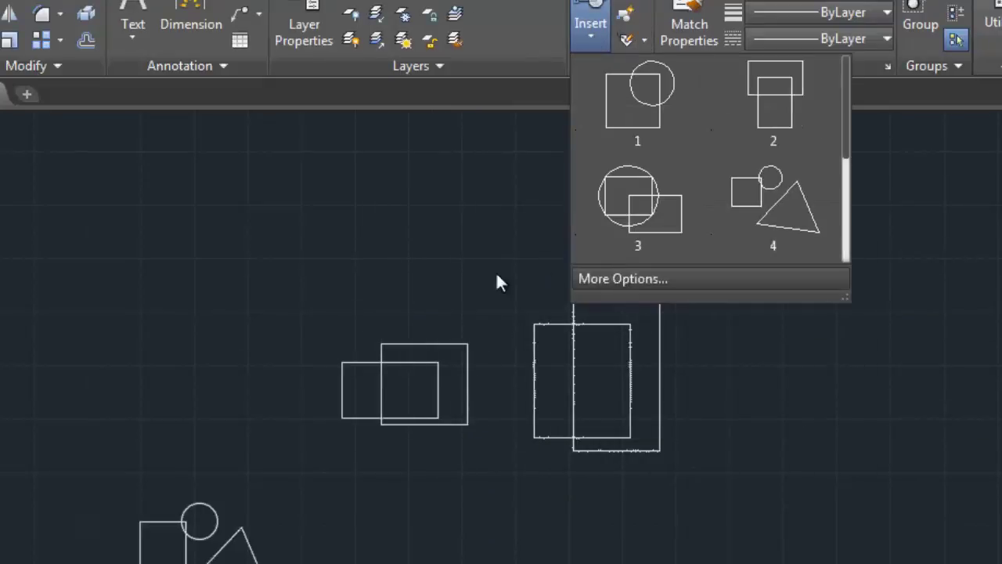
left_click(595, 279)
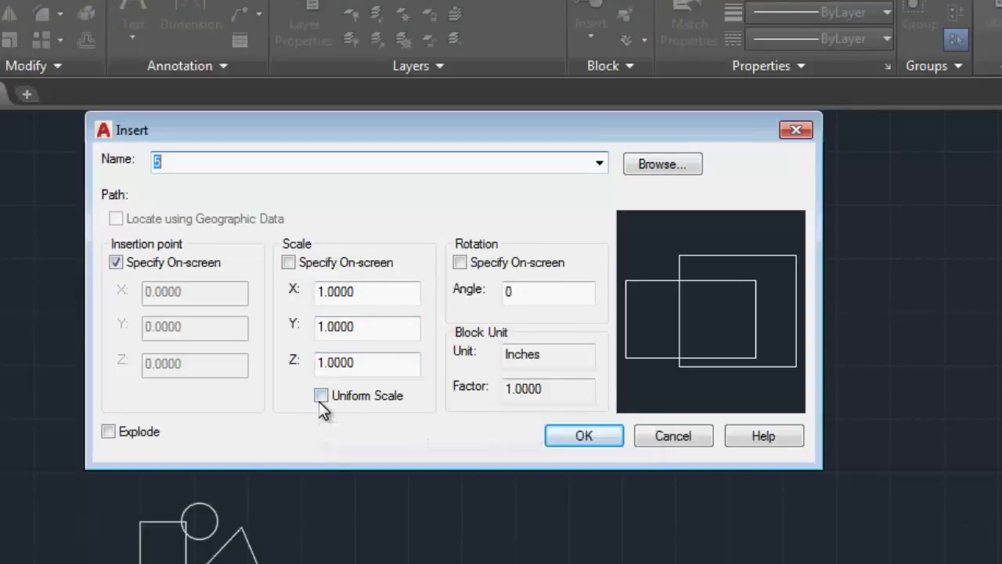
double_click(364, 329)
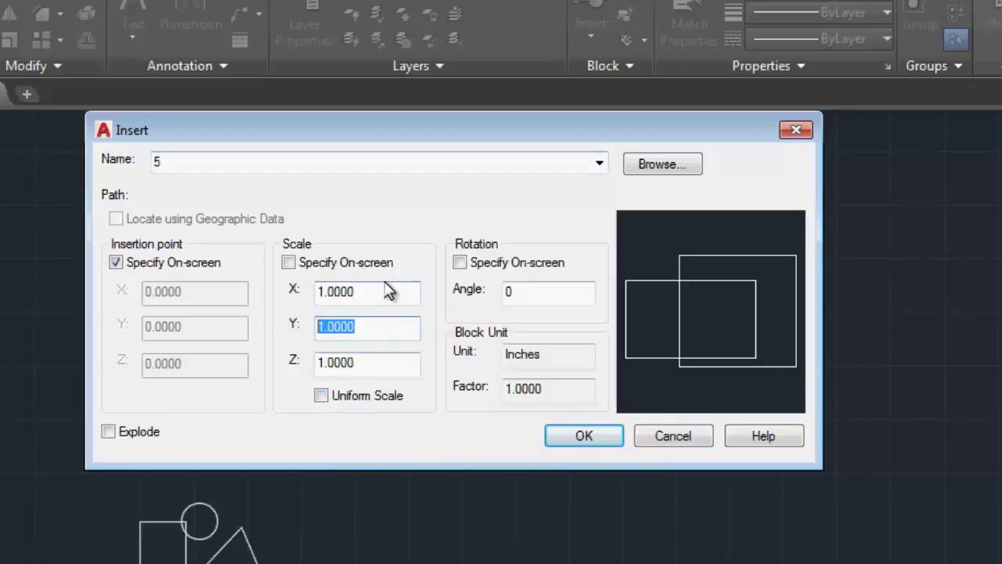
left_click_drag(387, 292, 279, 302)
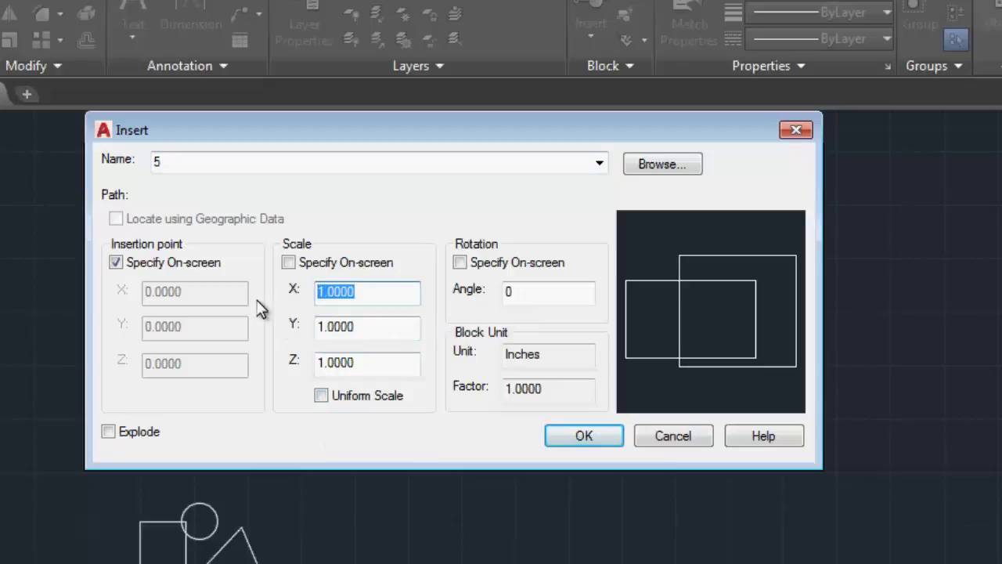
type("2")
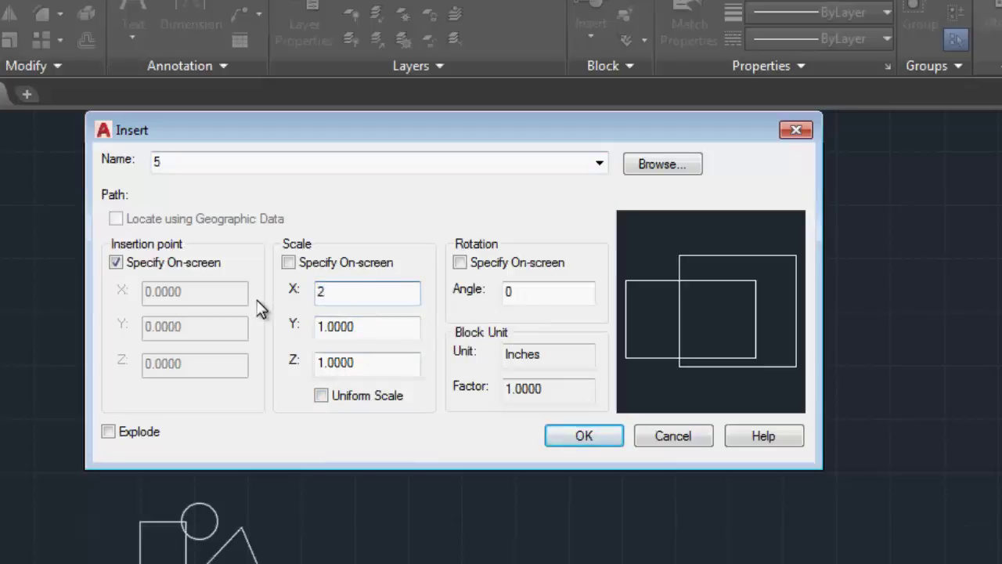
left_click(584, 437)
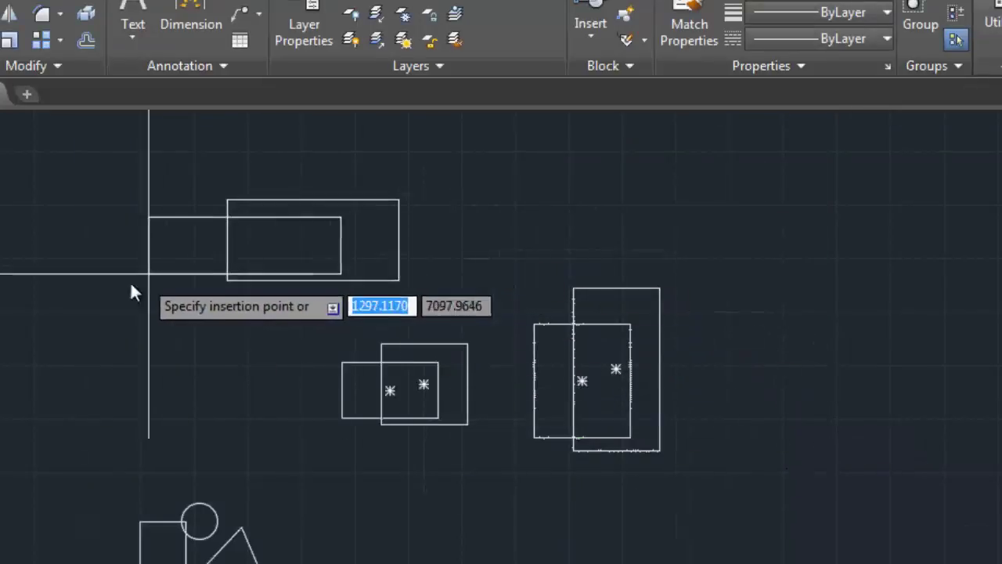
Place the X 2, Y 1 copy of block 5 above the original rectangles
scroll(270, 335, "up", 2)
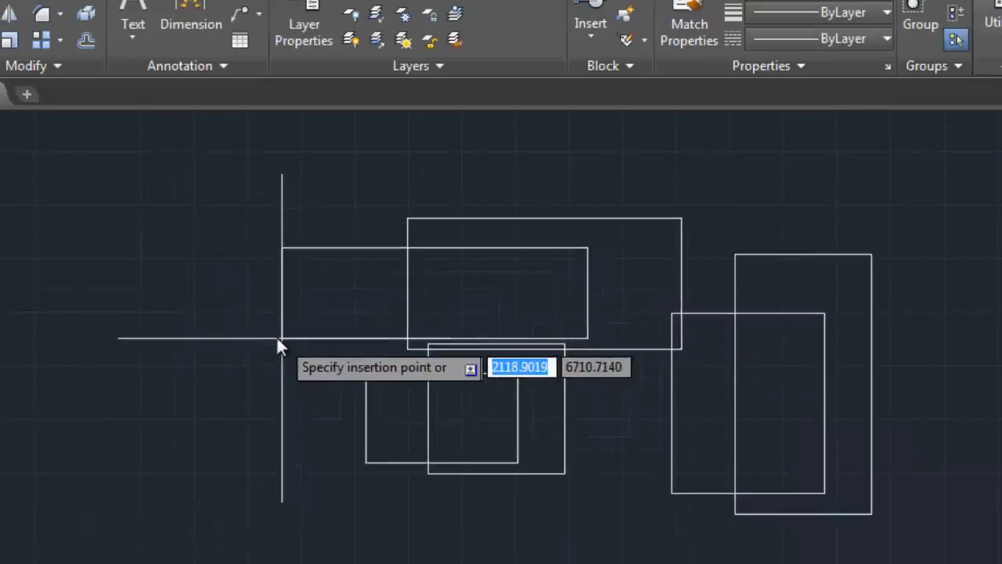
left_click(123, 277)
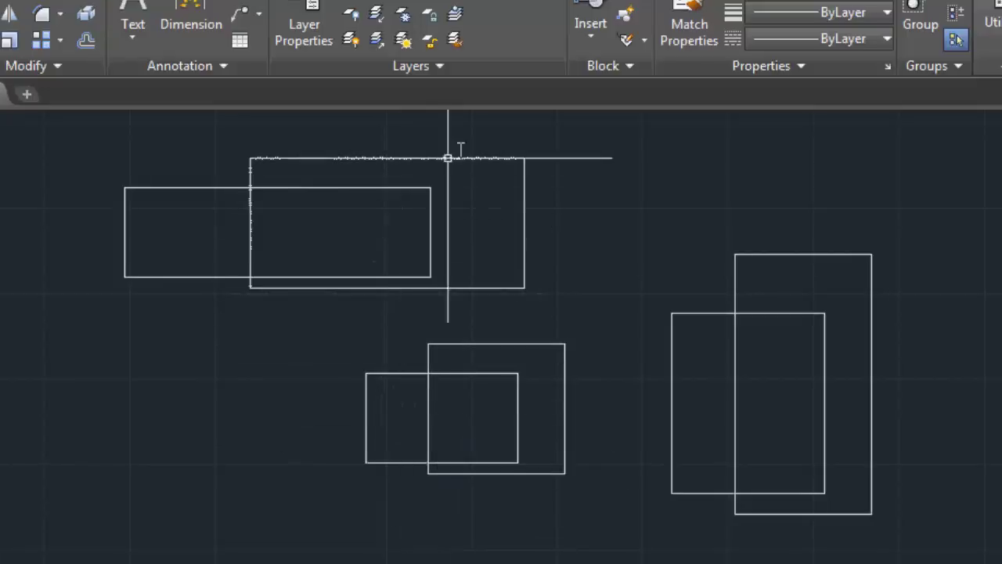
scroll(526, 231, "down", 4)
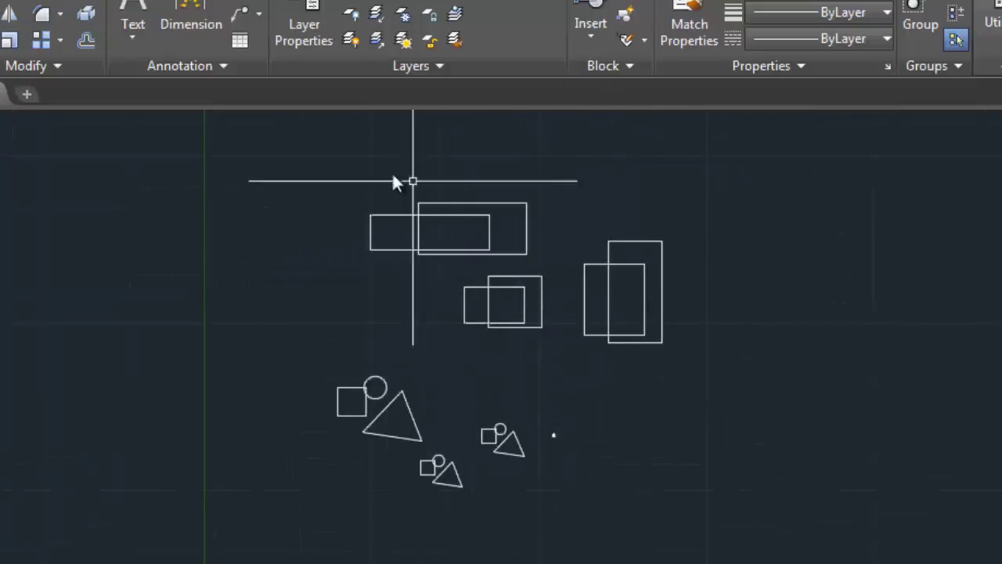
left_click(592, 47)
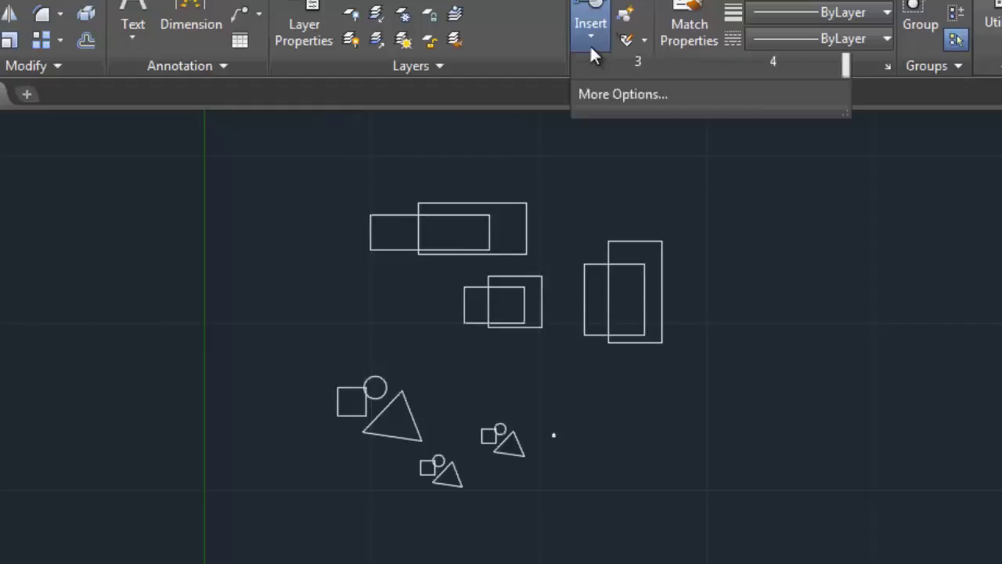